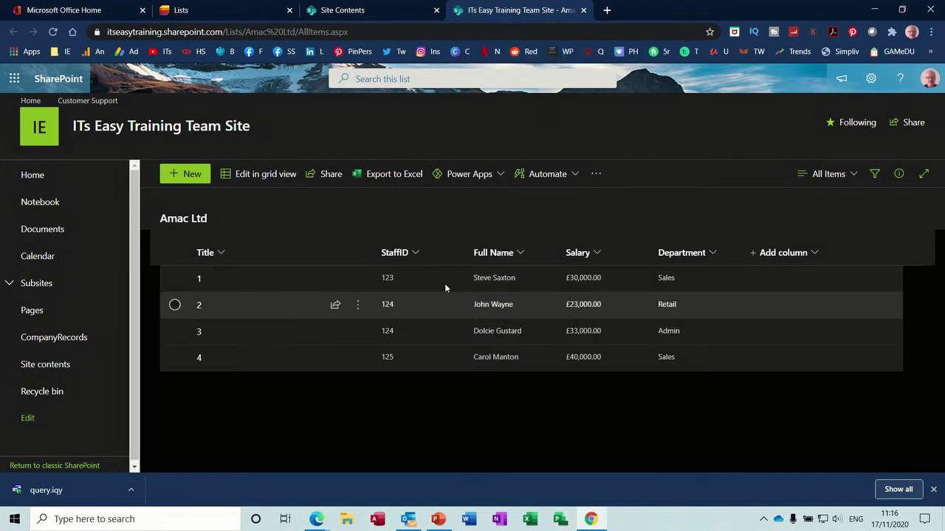
- View the Microsoft 365 apps from the Office home page, and switch to the Microsoft Lists home page
{"action": "left_click", "coordinate": [75, 10]}
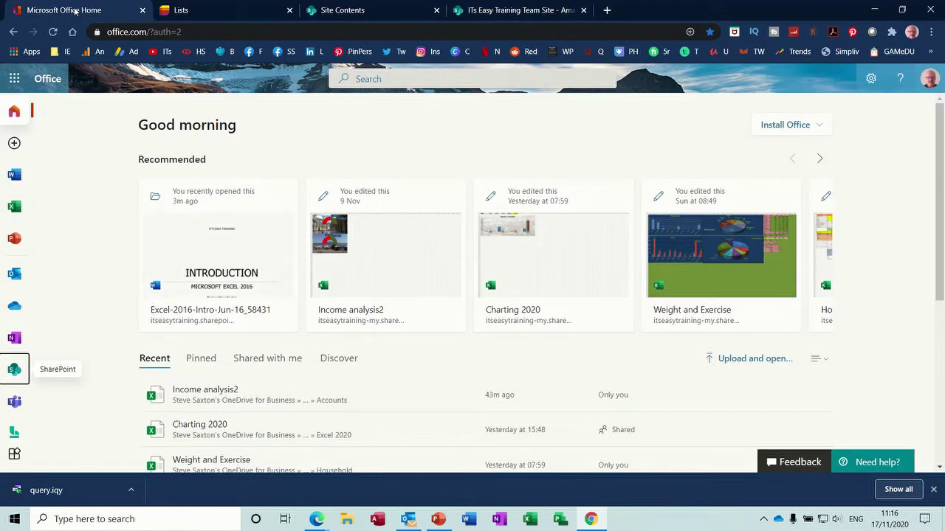
{"action": "left_click", "coordinate": [13, 80]}
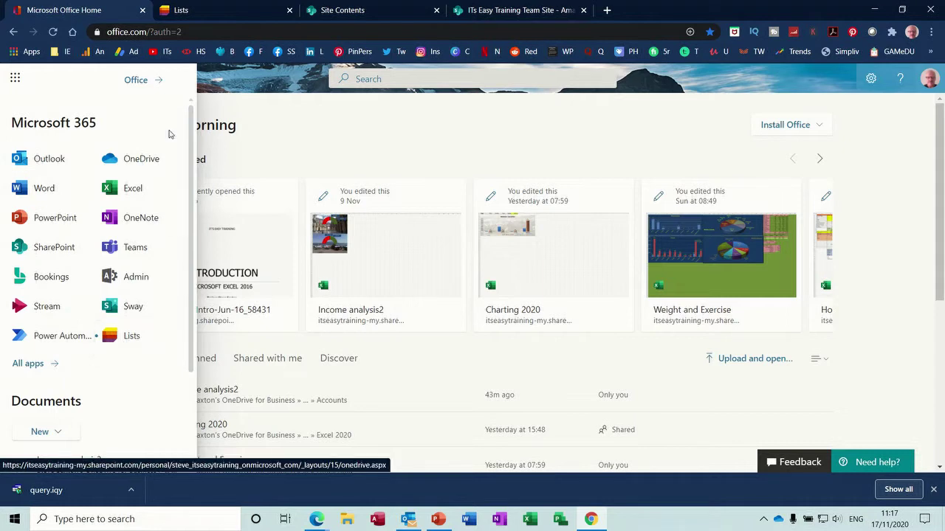
{"action": "left_click", "coordinate": [211, 9]}
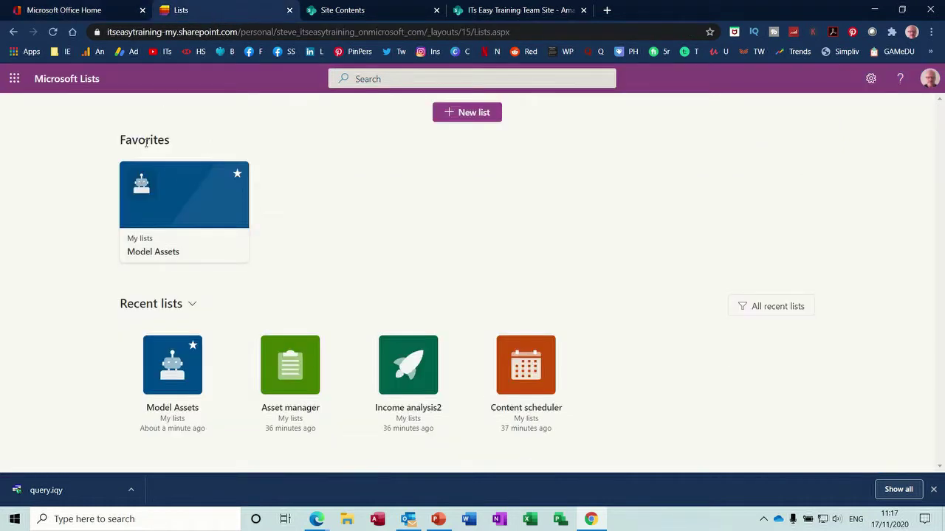
- Open the Model Assets list from the Lists home page, both from the recent lists and from the favorites
{"action": "left_click", "coordinate": [166, 336]}
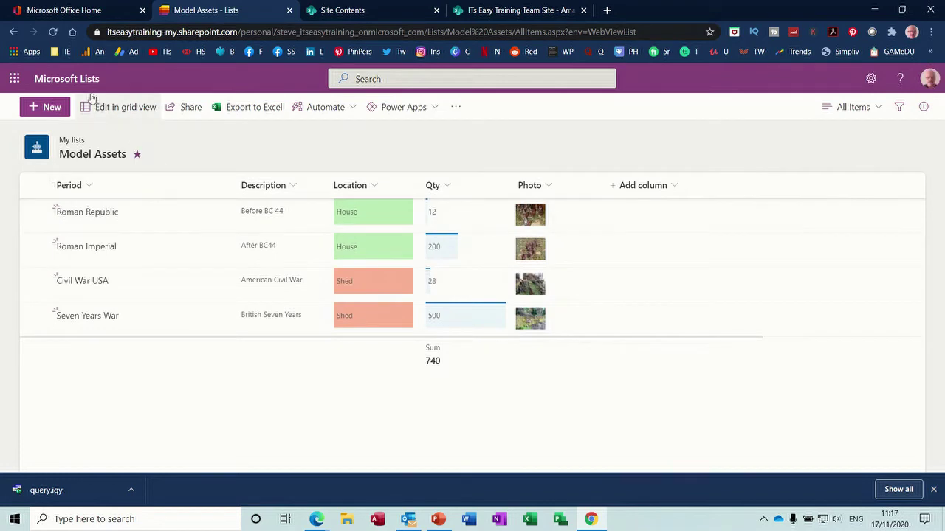
{"action": "left_click", "coordinate": [72, 83]}
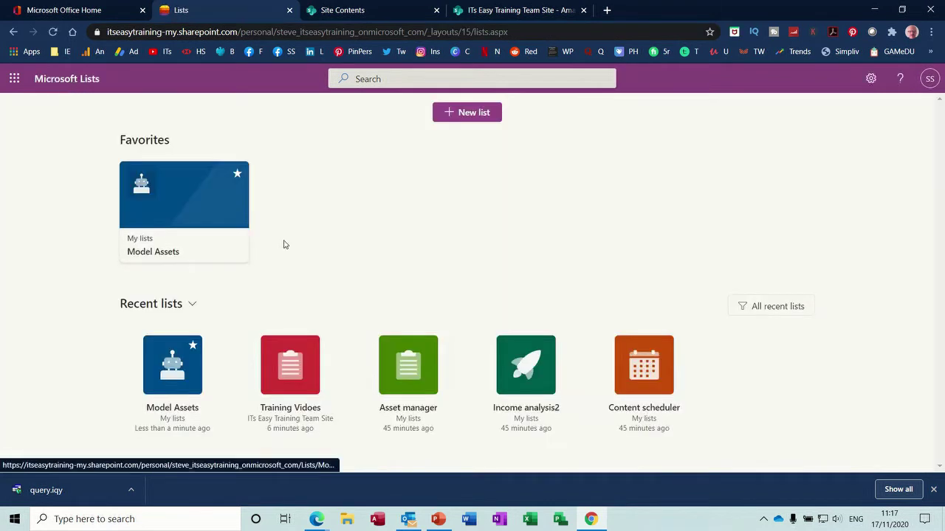
{"action": "left_click", "coordinate": [172, 201]}
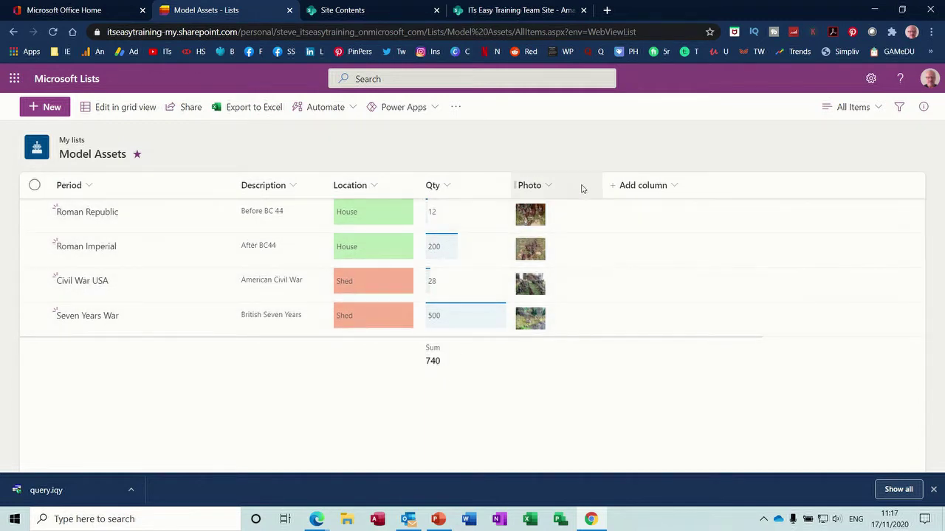
- Preview the Model Assets list in the Compact List and Gallery layouts, and return it to the List layout
{"action": "left_click", "coordinate": [878, 111]}
{"action": "left_click", "coordinate": [867, 155]}
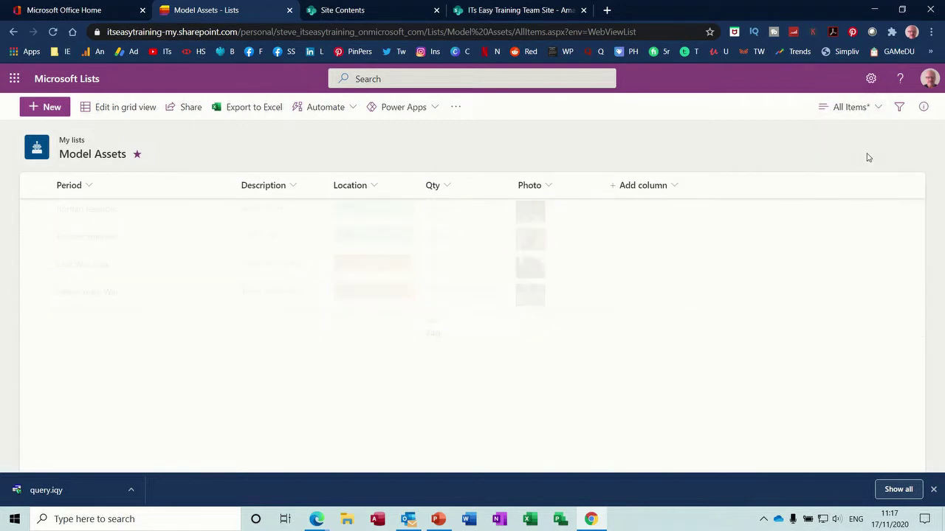
{"action": "left_click", "coordinate": [878, 111]}
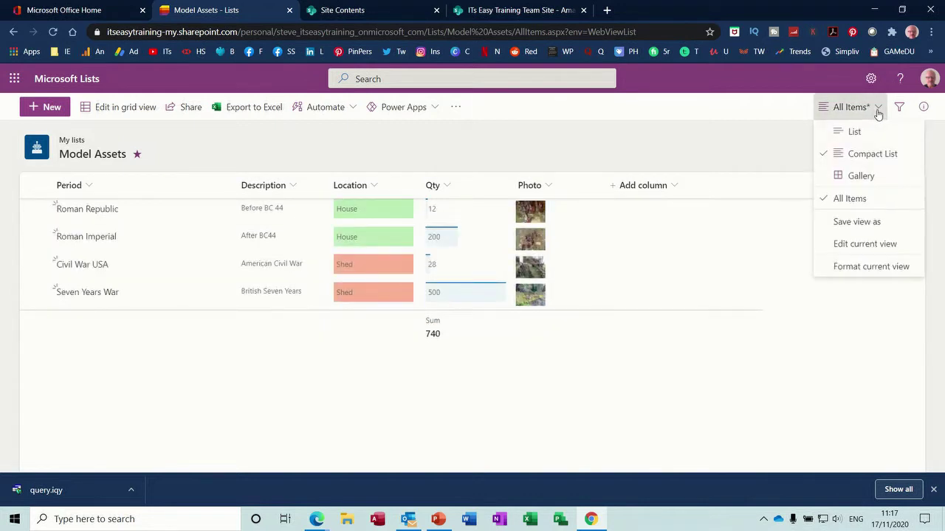
{"action": "left_click", "coordinate": [859, 177]}
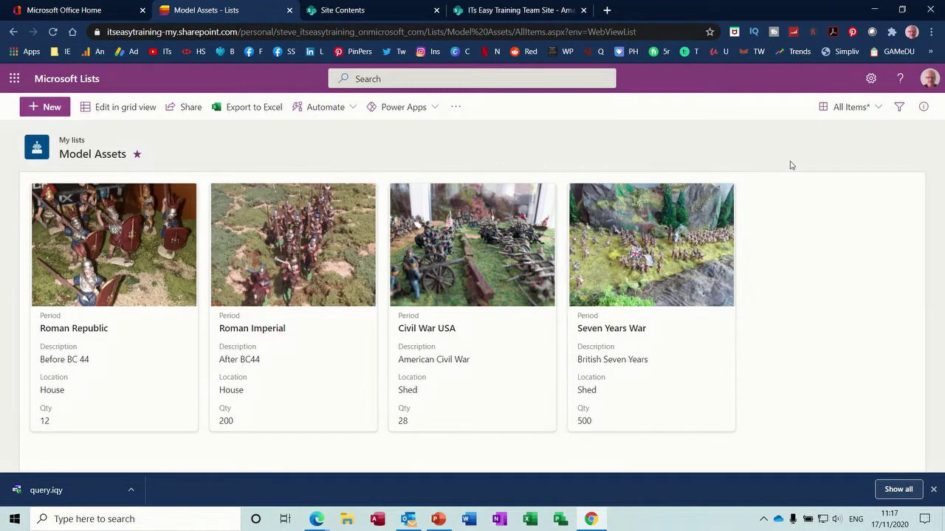
{"action": "left_click", "coordinate": [877, 110]}
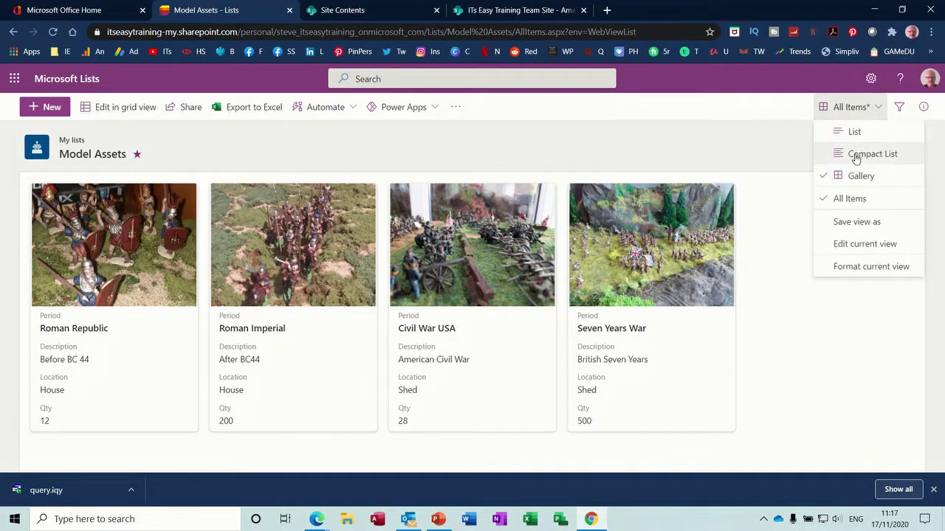
{"action": "left_click", "coordinate": [851, 132]}
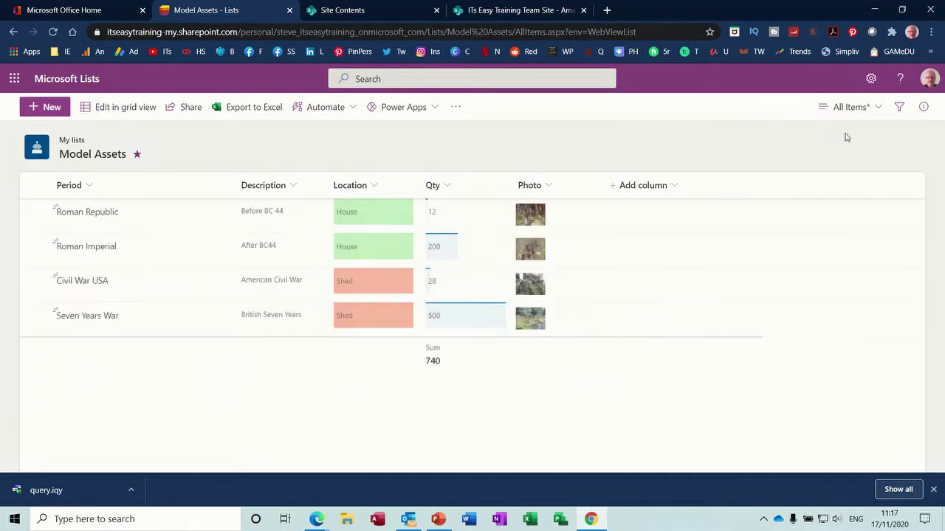
- View the Training Vidoes list from the recent lists and return to the Lists home page
{"action": "left_click", "coordinate": [77, 79]}
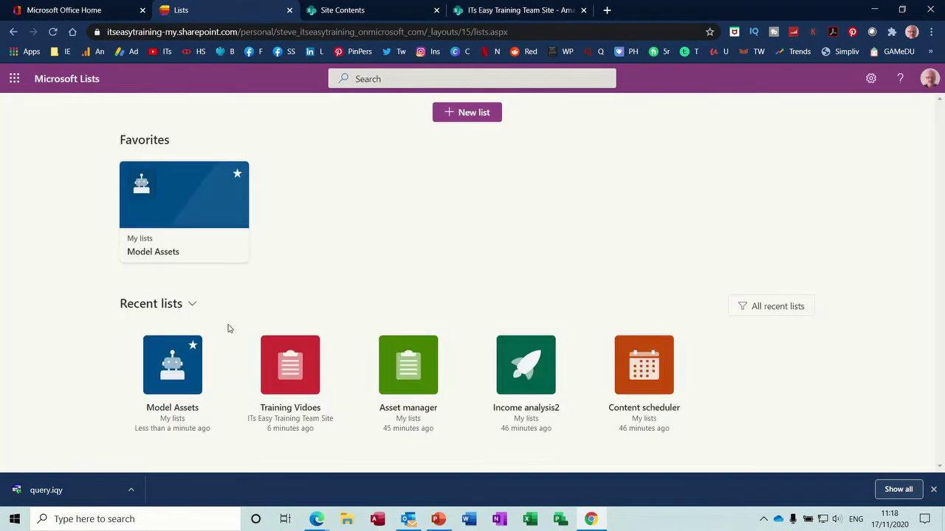
{"action": "left_click", "coordinate": [291, 380]}
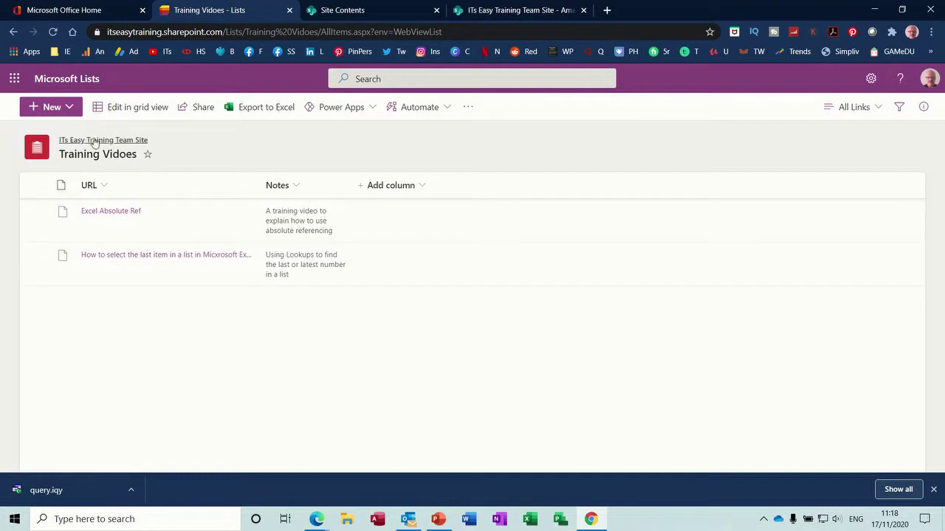
{"action": "left_click", "coordinate": [57, 81]}
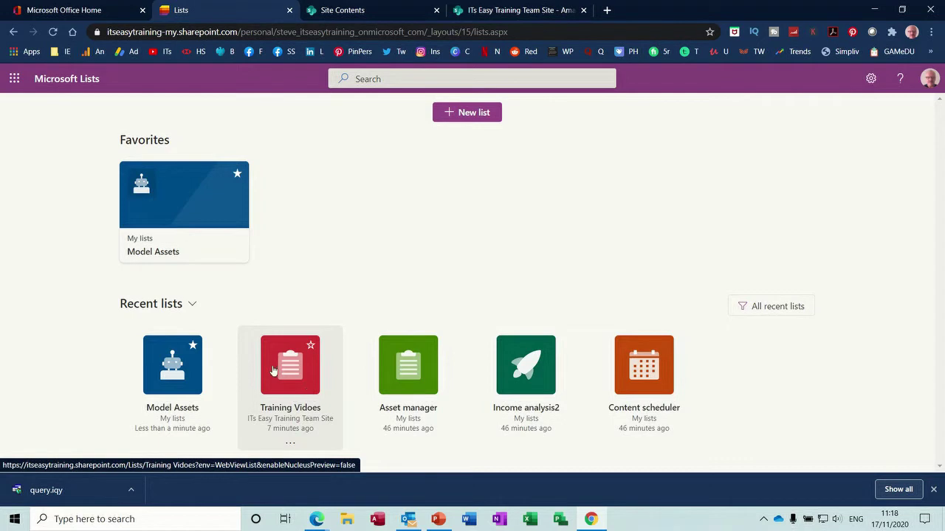
- Open the Asset manager list and inspect the formatting options of its Status column
{"action": "left_click", "coordinate": [410, 367]}
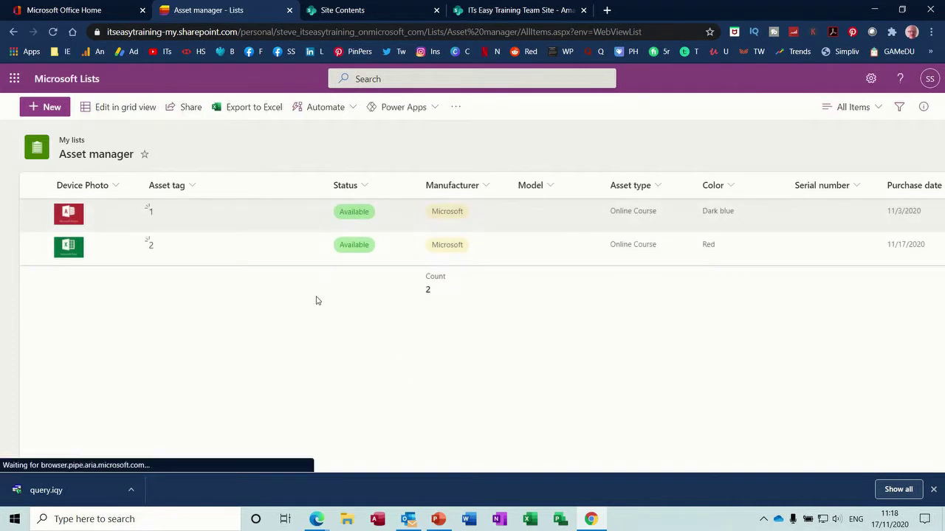
{"action": "left_click", "coordinate": [364, 188]}
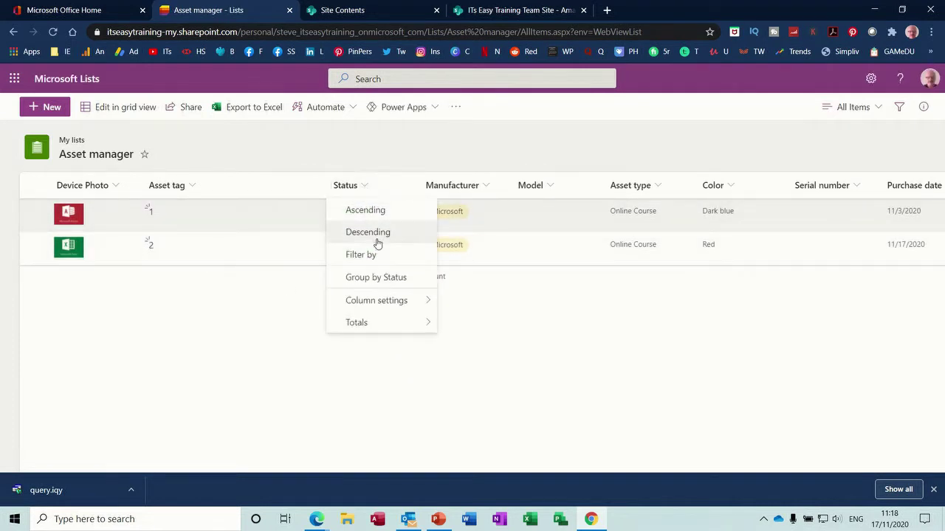
{"action": "mouse_move", "coordinate": [399, 301]}
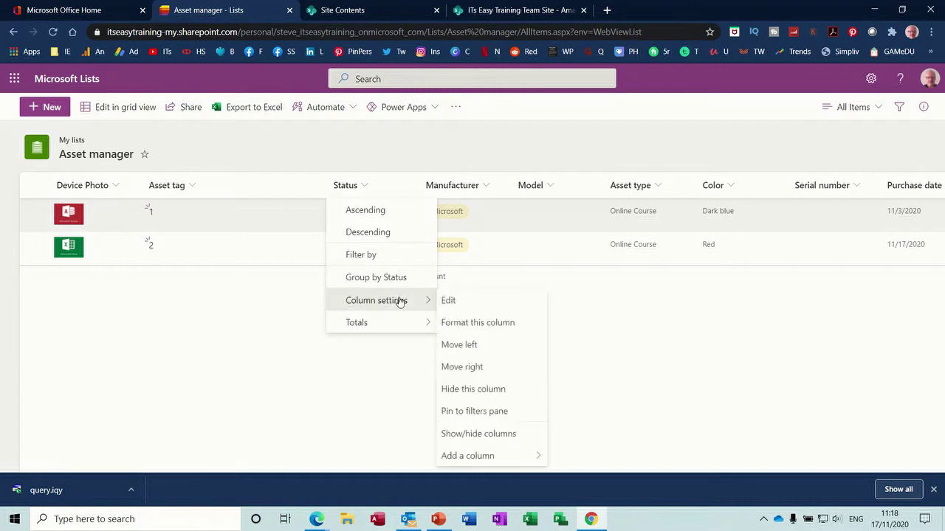
{"action": "left_click", "coordinate": [476, 325]}
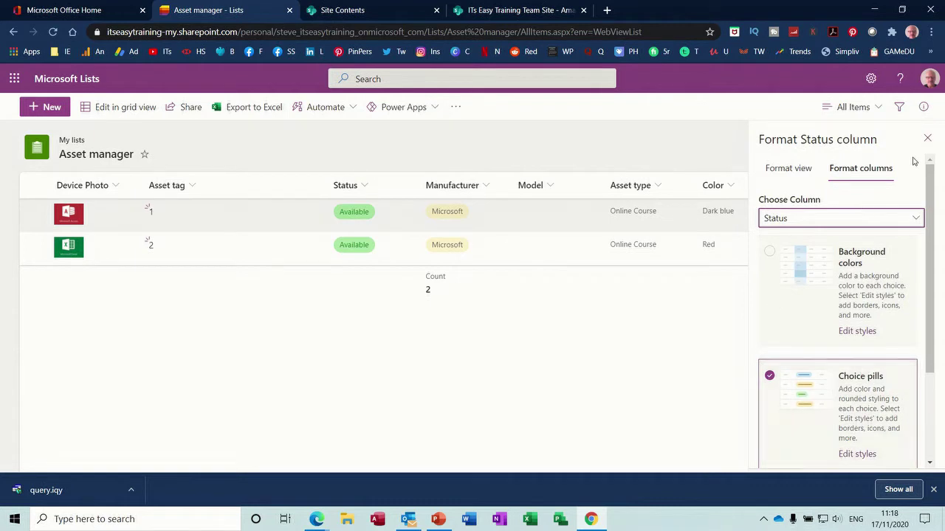
{"action": "left_click", "coordinate": [927, 139]}
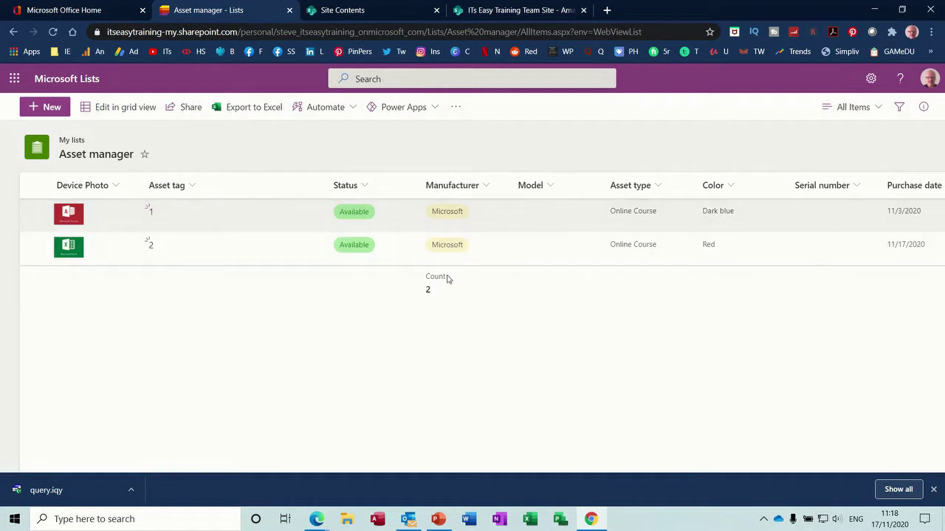
- Inspect the totals options of the Manufacturer column in the Asset manager list, and return to the Lists home page
{"action": "left_click", "coordinate": [483, 187]}
{"action": "mouse_move", "coordinate": [499, 323]}
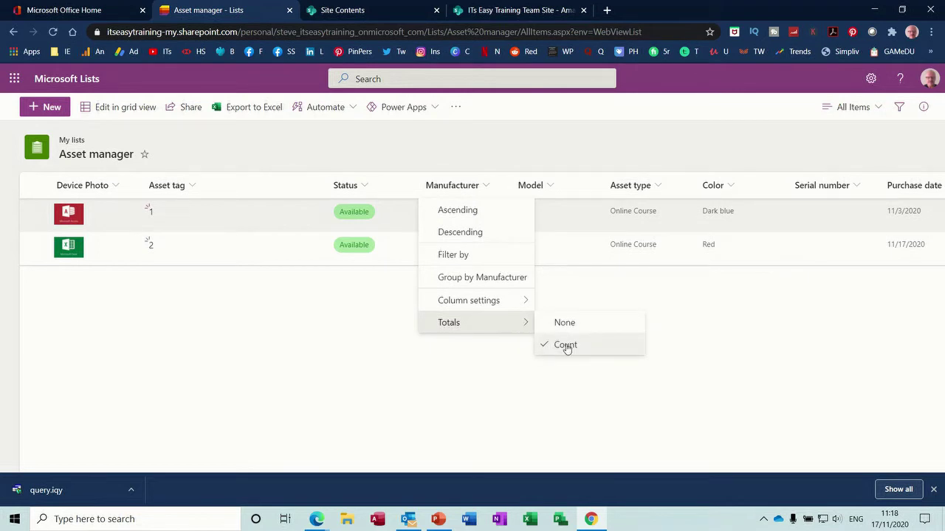
{"action": "left_click", "coordinate": [79, 83]}
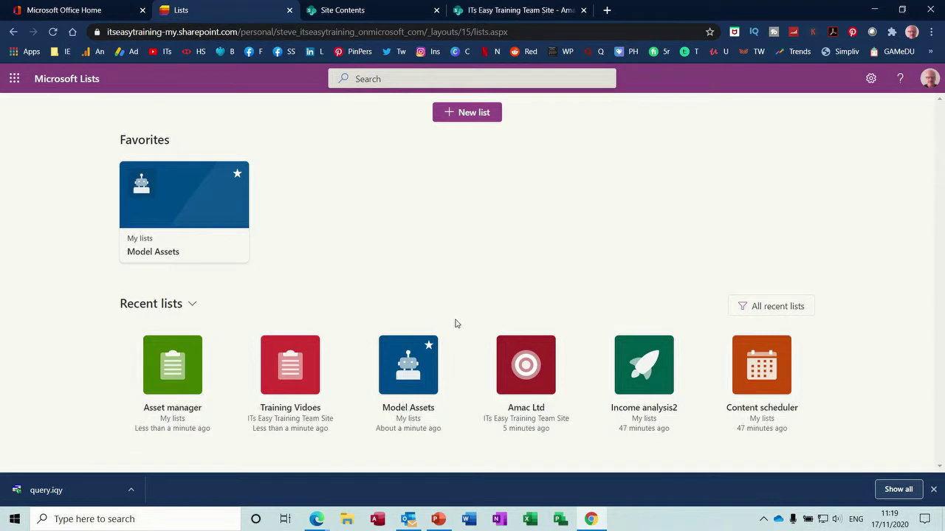
- View the Income analysis2 list and return to the Lists home page
{"action": "left_click", "coordinate": [645, 361]}
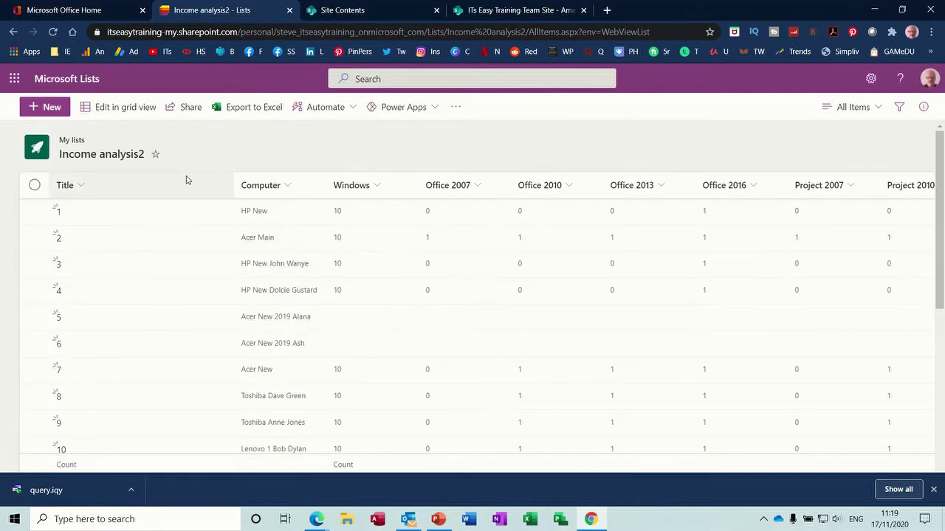
{"action": "left_click", "coordinate": [74, 85]}
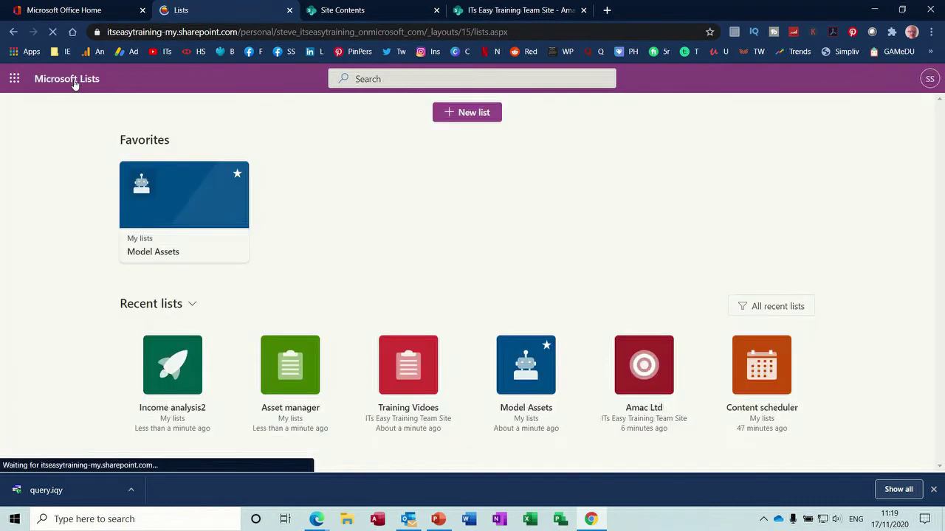
- Open the Content scheduler list, view it in the Gallery layout, and return to the Lists home page
{"action": "left_click", "coordinate": [763, 377]}
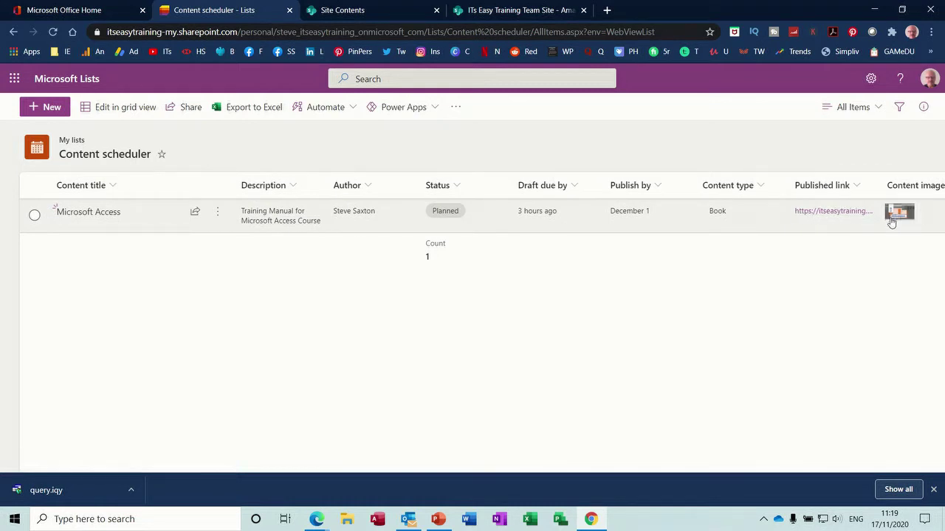
{"action": "left_click", "coordinate": [879, 110]}
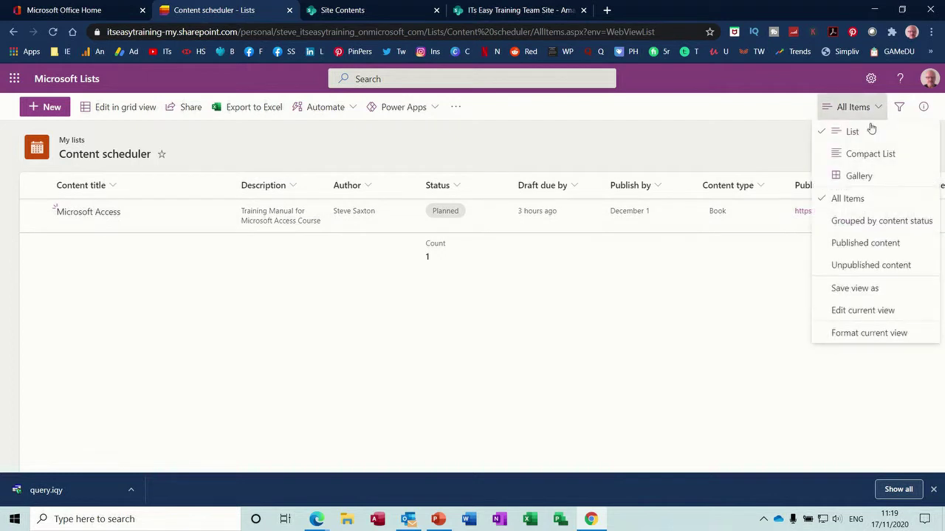
{"action": "left_click", "coordinate": [841, 177]}
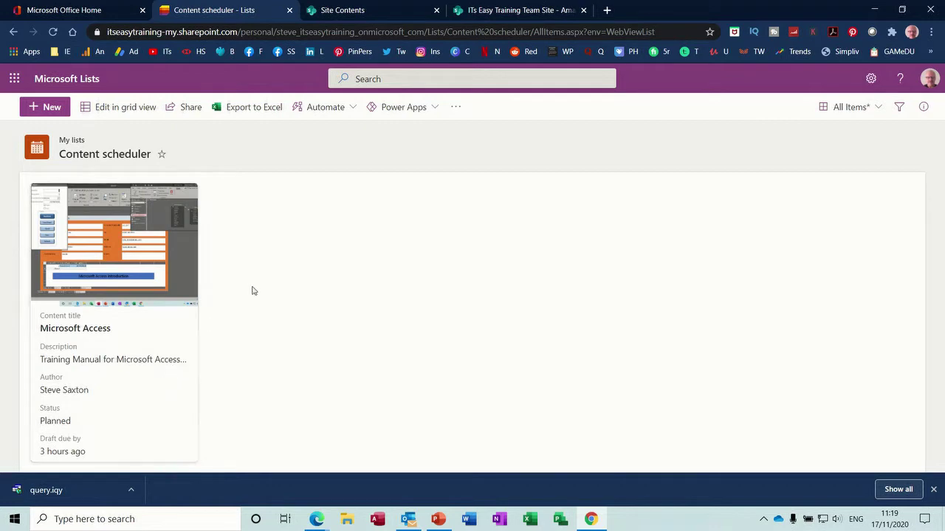
{"action": "left_click", "coordinate": [67, 79]}
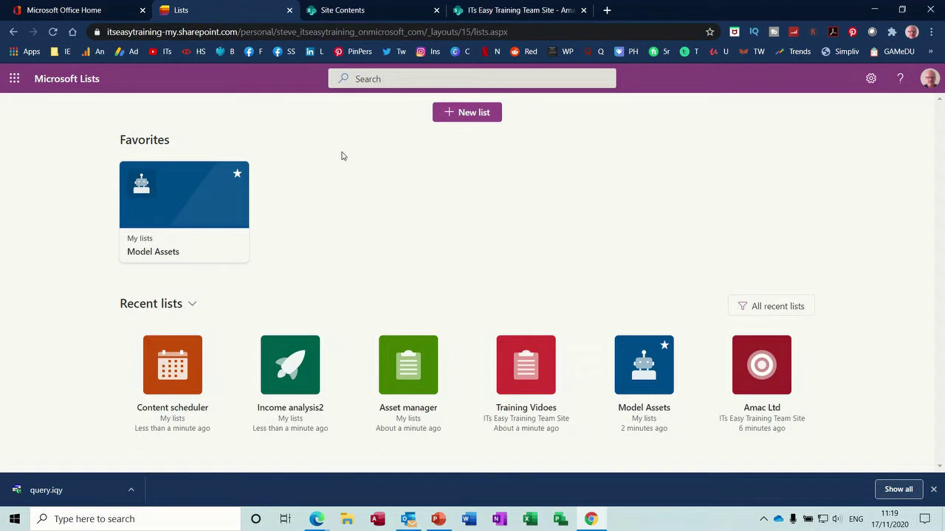
- Start a new list from the Asset manager template after previewing the template's sample rows
{"action": "left_click", "coordinate": [471, 115]}
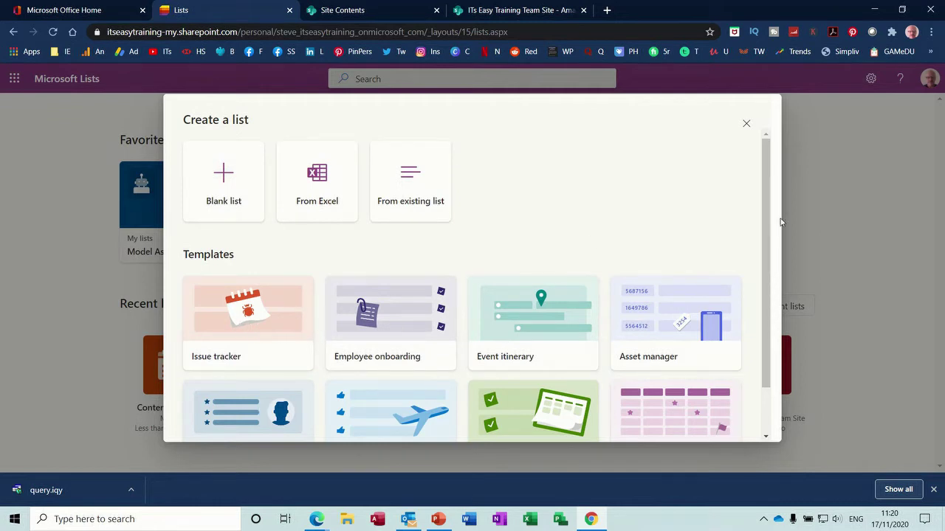
{"action": "left_click_drag", "start_coordinate": [772, 240], "coordinate": [774, 304]}
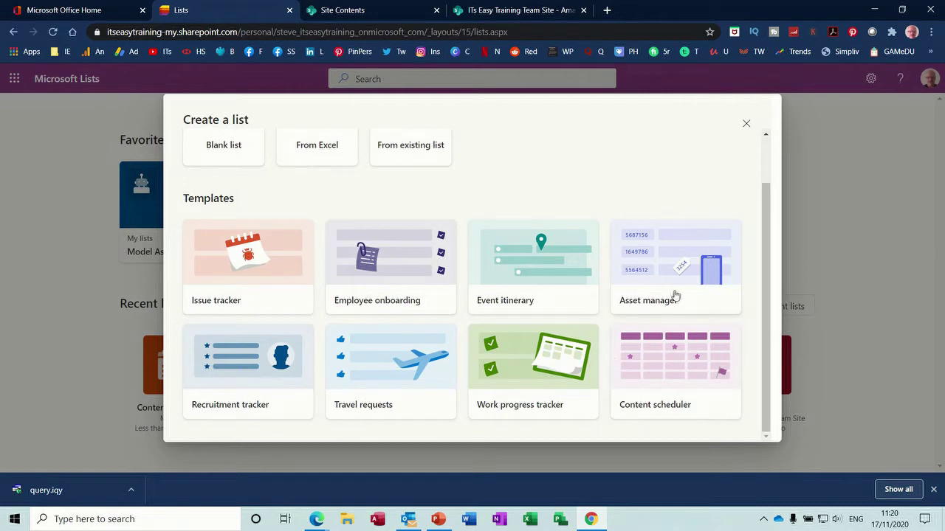
{"action": "left_click", "coordinate": [676, 252]}
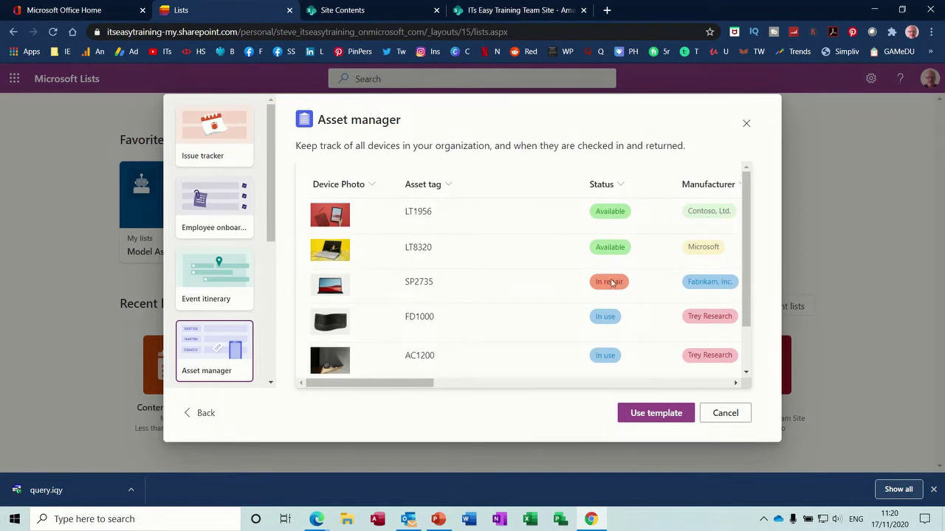
{"action": "left_click_drag", "start_coordinate": [744, 287], "coordinate": [754, 338]}
{"action": "mouse_move", "coordinate": [422, 382]}
{"action": "left_mouse_down"}
{"action": "mouse_move", "coordinate": [503, 389]}
{"action": "mouse_move", "coordinate": [744, 379]}
{"action": "mouse_move", "coordinate": [425, 378]}
{"action": "left_mouse_up"}
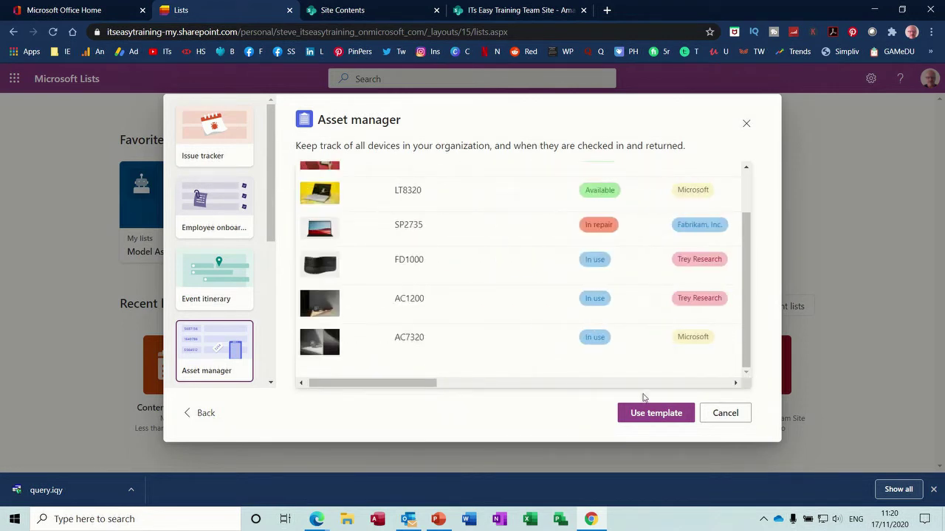
{"action": "left_click", "coordinate": [656, 415]}
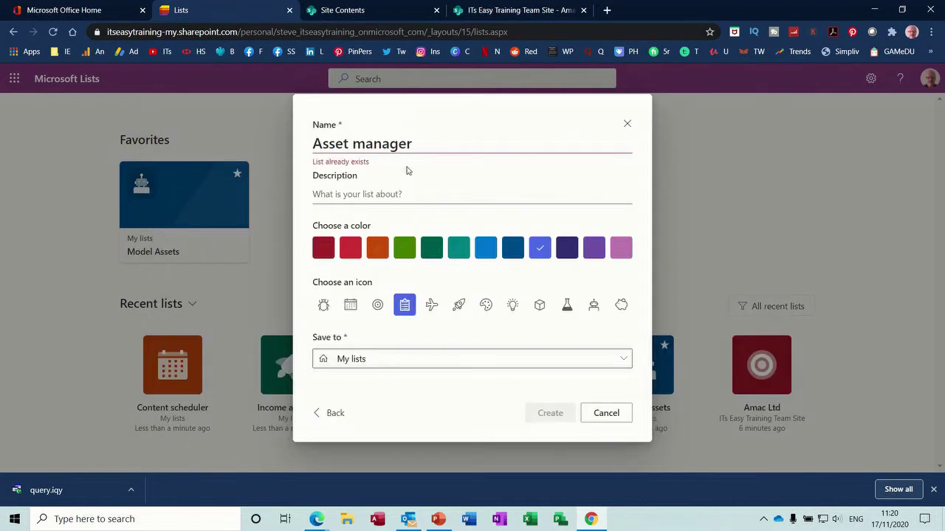
- Enter Courses as the new list's description, and give the list the light green color and the bug icon
{"action": "left_click", "coordinate": [379, 194]}
{"action": "type", "text": "Courses"}
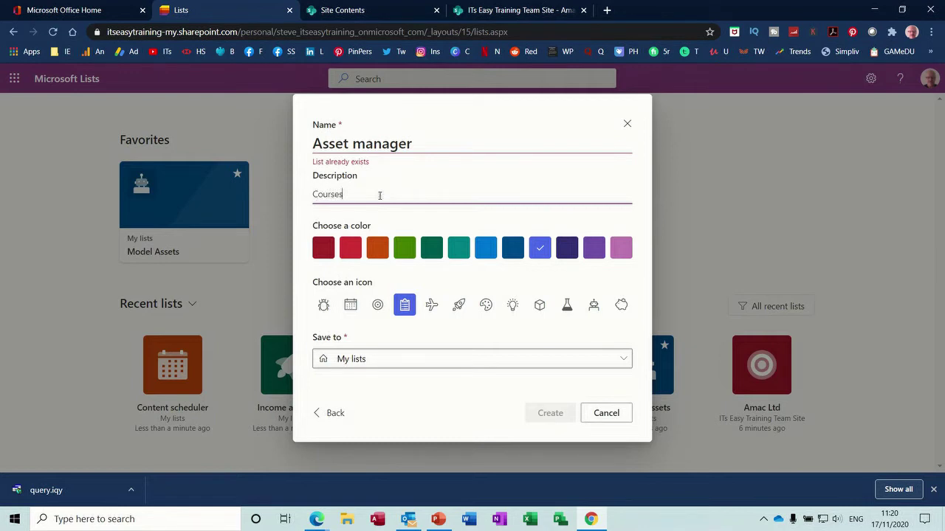
{"action": "left_click", "coordinate": [404, 248]}
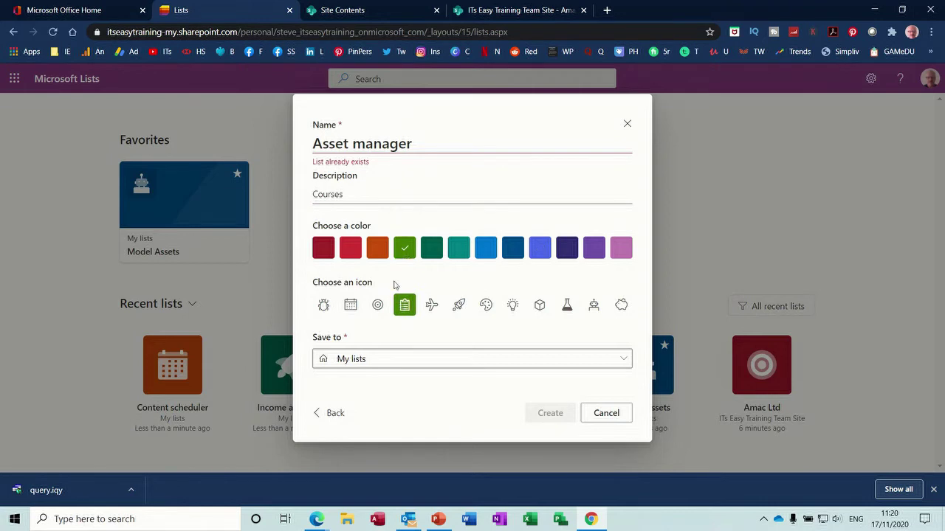
{"action": "left_click", "coordinate": [324, 311]}
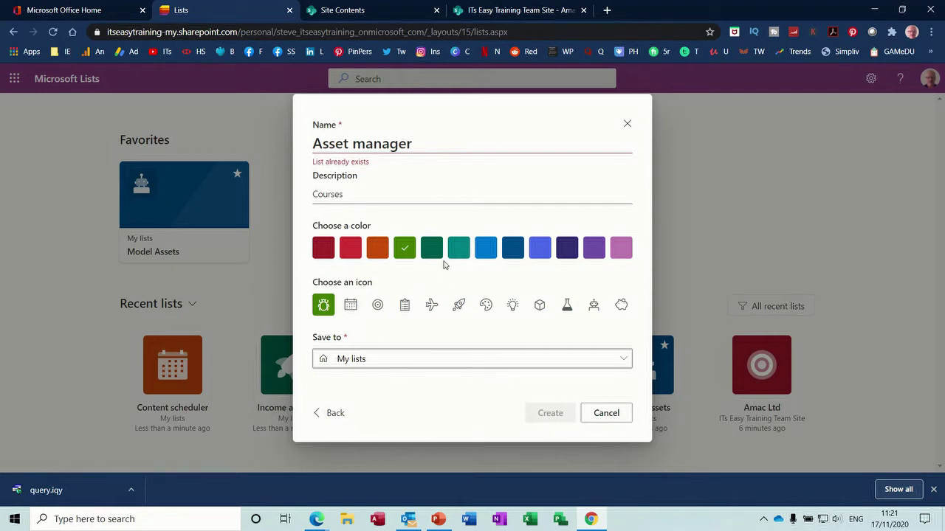
- Rename the new list to Courses in service and create it
{"action": "left_click", "coordinate": [427, 145]}
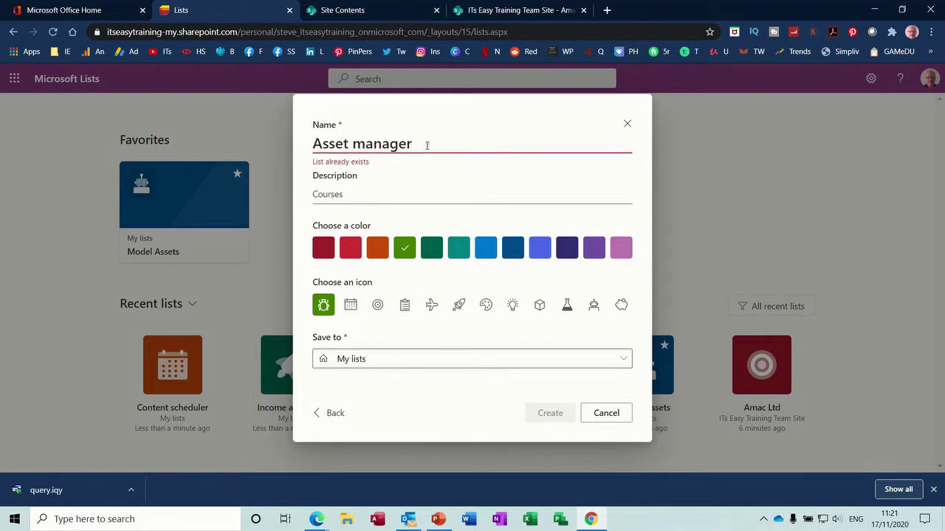
{"action": "left_click_drag", "start_coordinate": [427, 145], "coordinate": [312, 145]}
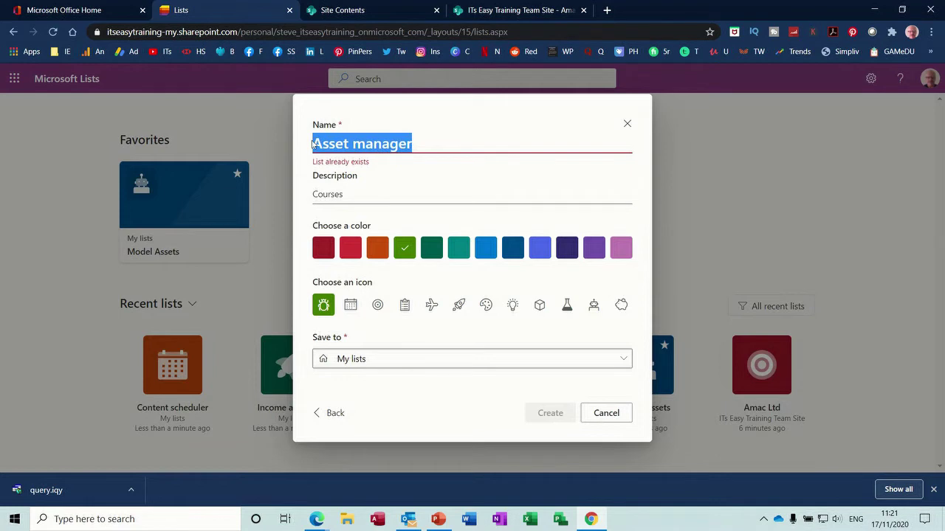
{"action": "type", "text": "Courses"}
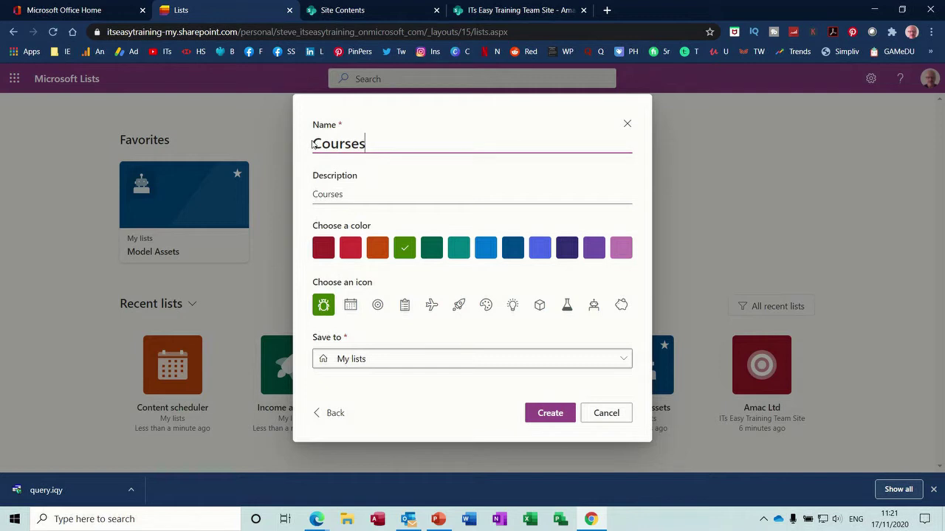
{"action": "type", "text": "in service"}
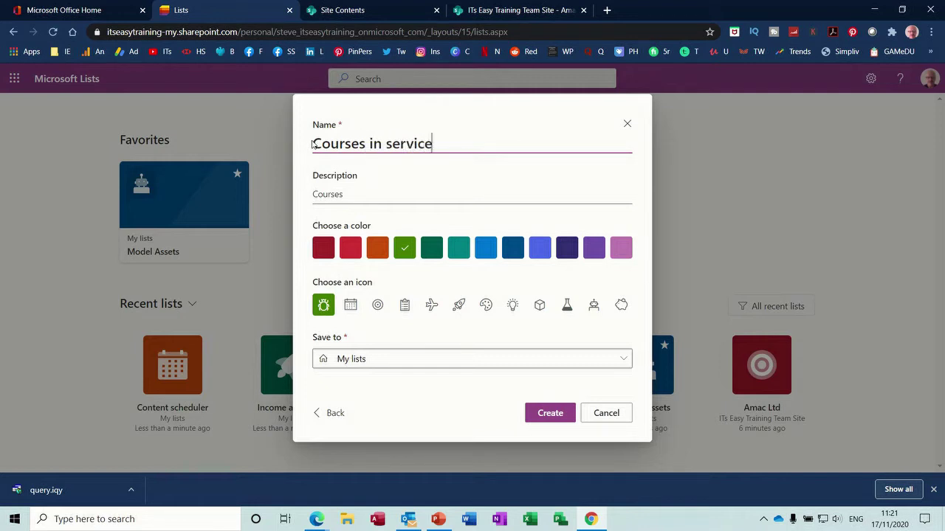
{"action": "left_click", "coordinate": [549, 415]}
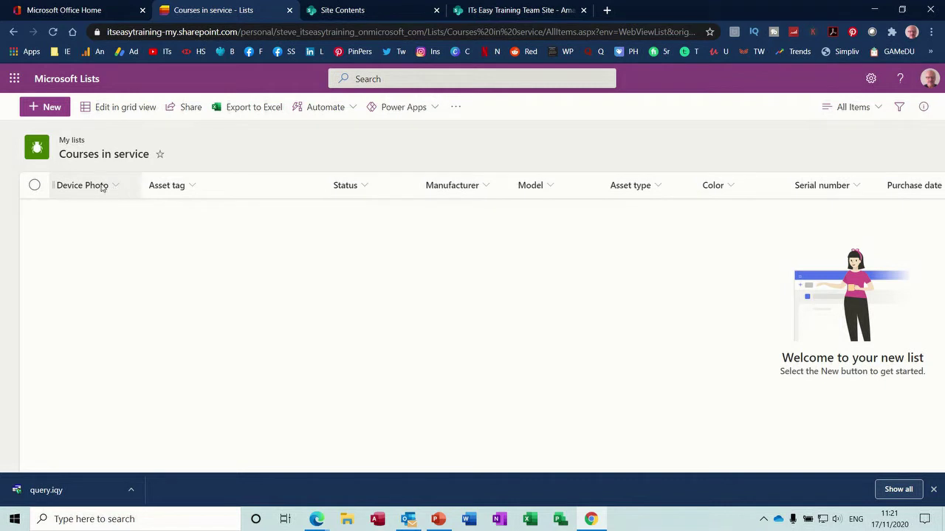
- Start a new list item and add access (1) - Copy.png from the My Business Project folder as its device photo
{"action": "left_click", "coordinate": [49, 108]}
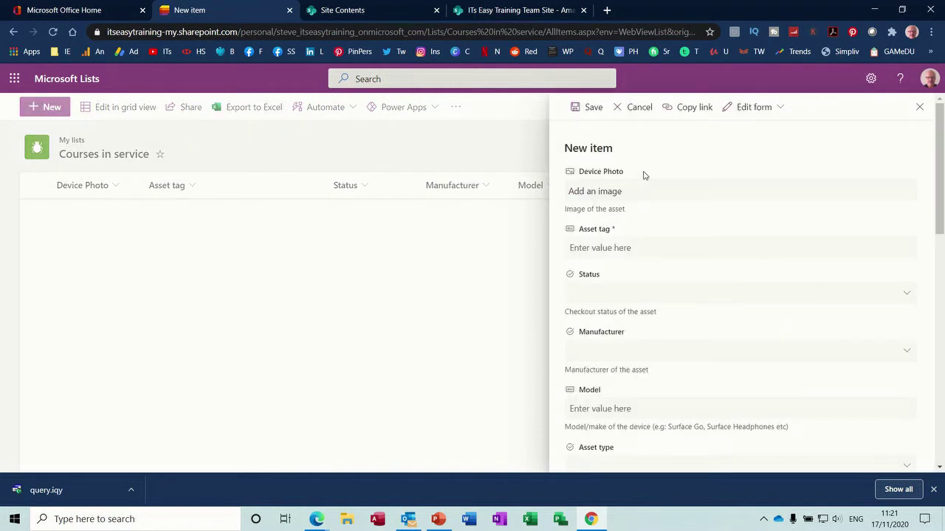
{"action": "left_click", "coordinate": [603, 191]}
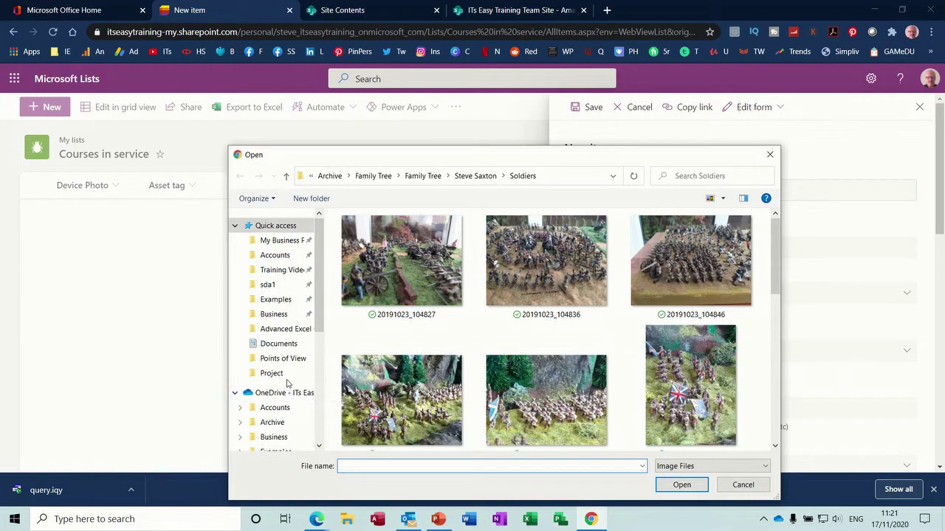
{"action": "left_click", "coordinate": [279, 243]}
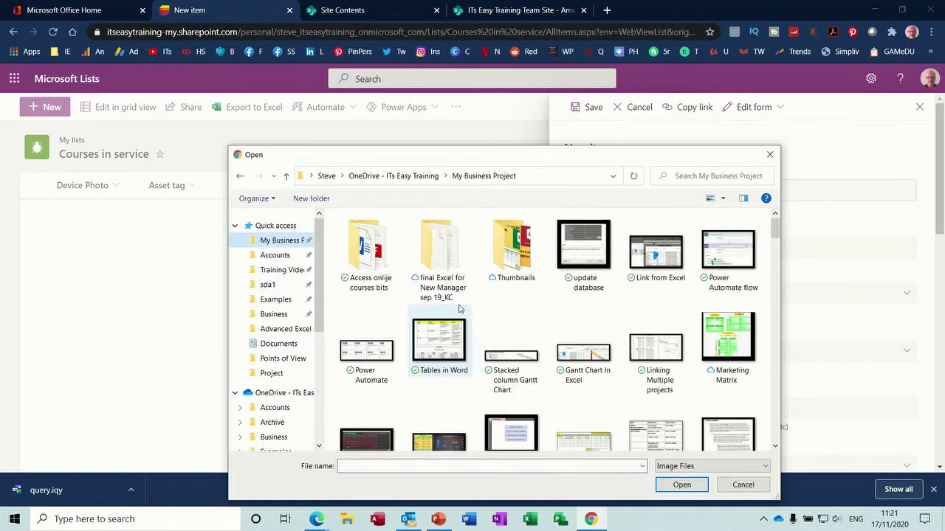
{"action": "left_click_drag", "start_coordinate": [775, 225], "coordinate": [774, 393]}
{"action": "left_click", "coordinate": [647, 319]}
{"action": "double_click", "coordinate": [647, 319]}
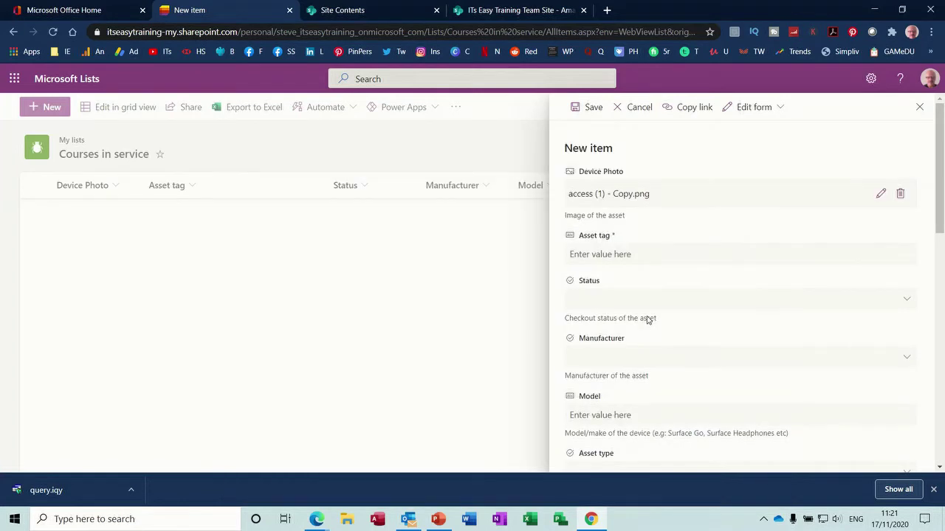
- Give the new item asset tag 1, the status In use and the manufacturer Microsoft
{"action": "left_click", "coordinate": [610, 253]}
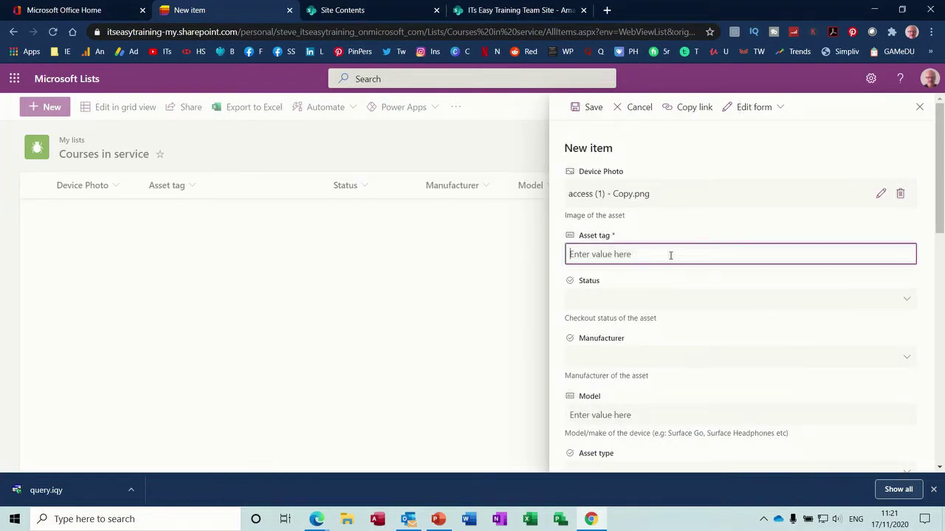
{"action": "type", "text": "1"}
{"action": "left_click", "coordinate": [608, 302]}
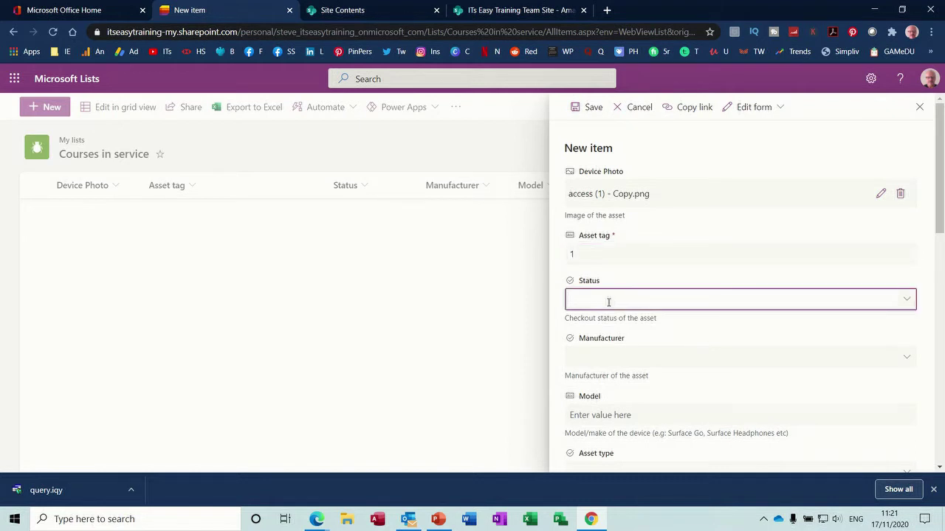
{"action": "left_click", "coordinate": [907, 301]}
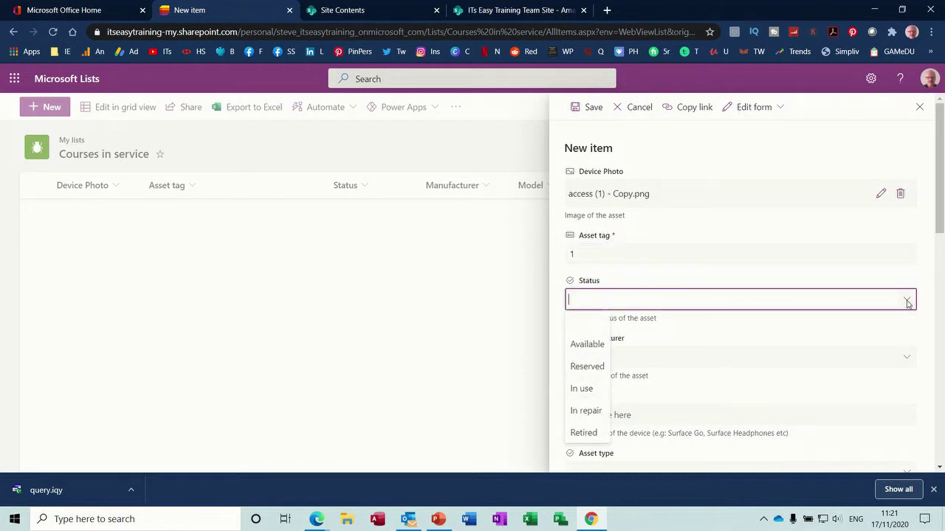
{"action": "left_click", "coordinate": [581, 389]}
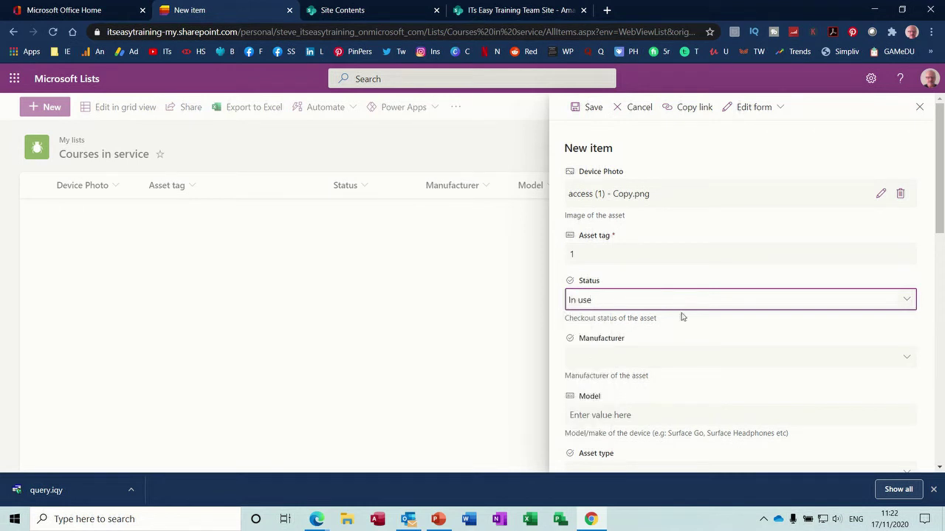
{"action": "left_click", "coordinate": [627, 355]}
{"action": "type", "text": "Microsoft"}
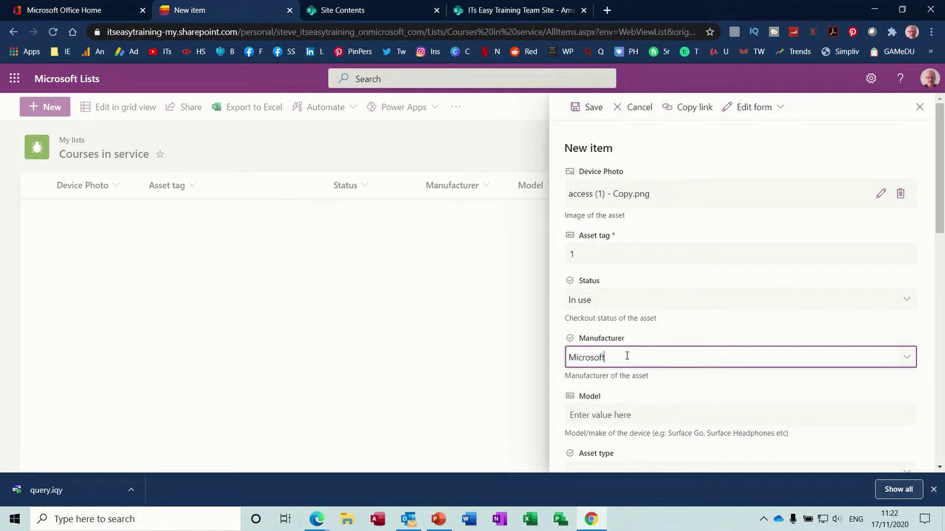
- Set the item's asset type to Classroom based and its color to Red, leaving the model empty
{"action": "left_click", "coordinate": [602, 416]}
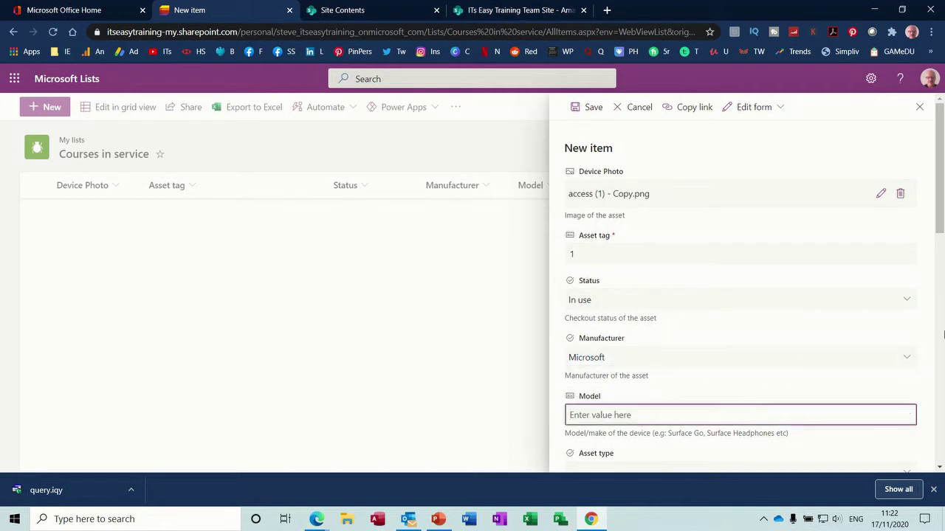
{"action": "scroll", "coordinate": [942, 296], "scroll_direction": "down", "scroll_amount": 2}
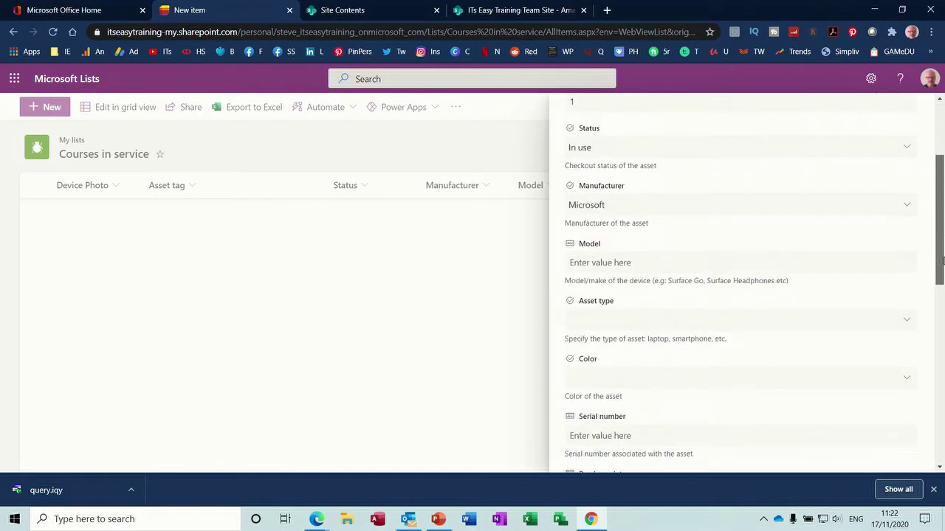
{"action": "scroll", "coordinate": [943, 259], "scroll_direction": "down", "scroll_amount": 1}
{"action": "left_click", "coordinate": [632, 240]}
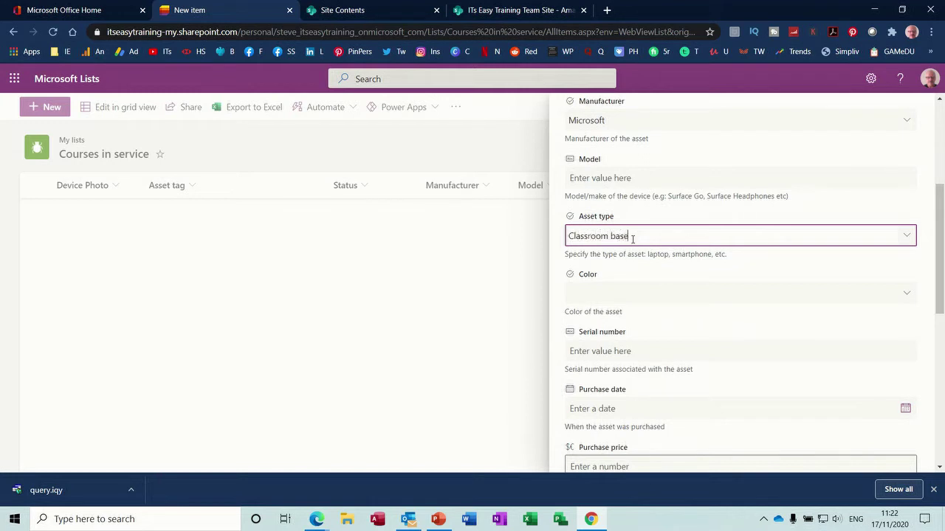
{"action": "left_click", "coordinate": [614, 293]}
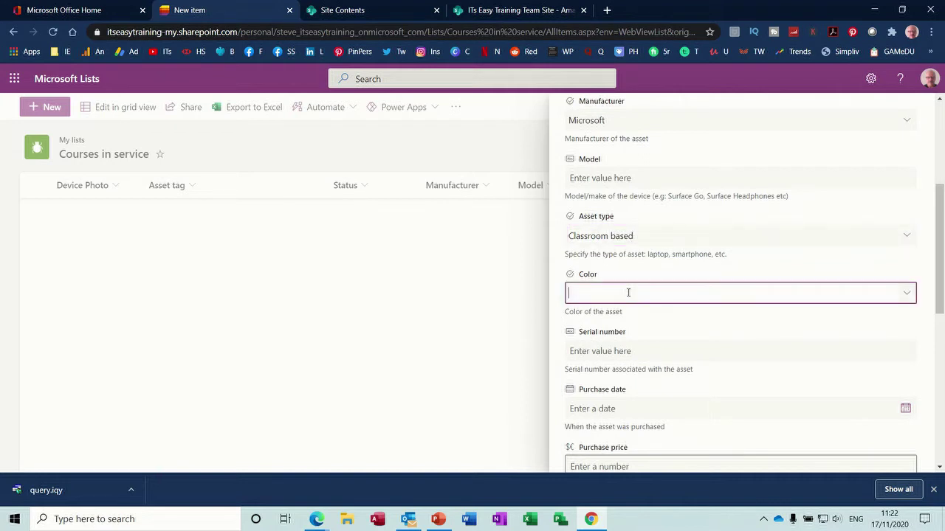
{"action": "left_click", "coordinate": [907, 294]}
{"action": "left_click", "coordinate": [590, 271]}
- Set the item's purchase price to 250, leaving the serial number and purchase date empty
{"action": "left_click", "coordinate": [645, 352]}
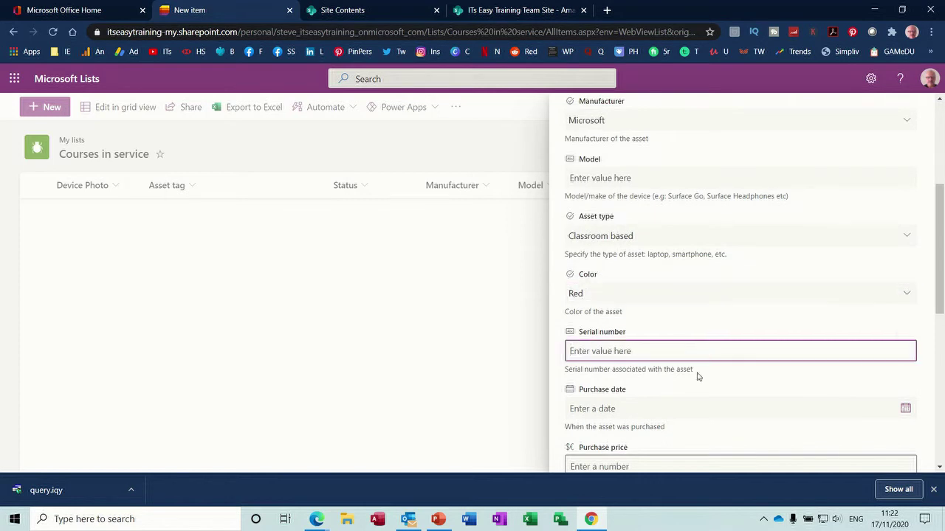
{"action": "left_click", "coordinate": [670, 412]}
{"action": "left_click_drag", "start_coordinate": [943, 234], "coordinate": [943, 282]}
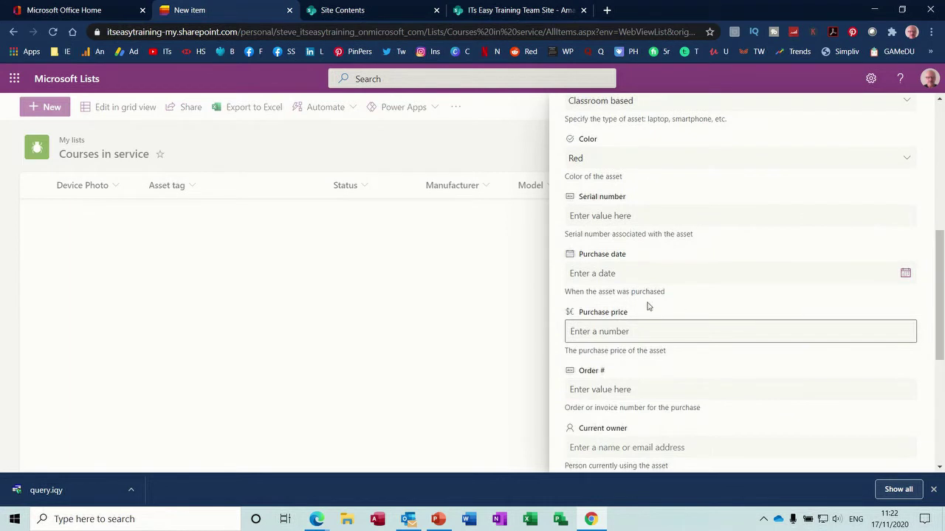
{"action": "left_click", "coordinate": [616, 330]}
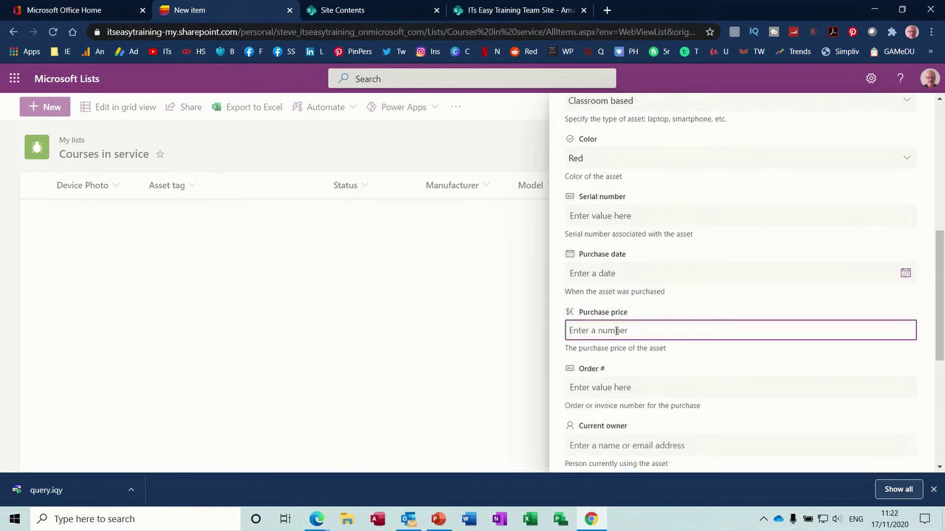
{"action": "type", "text": "250"}
{"action": "left_click", "coordinate": [609, 388]}
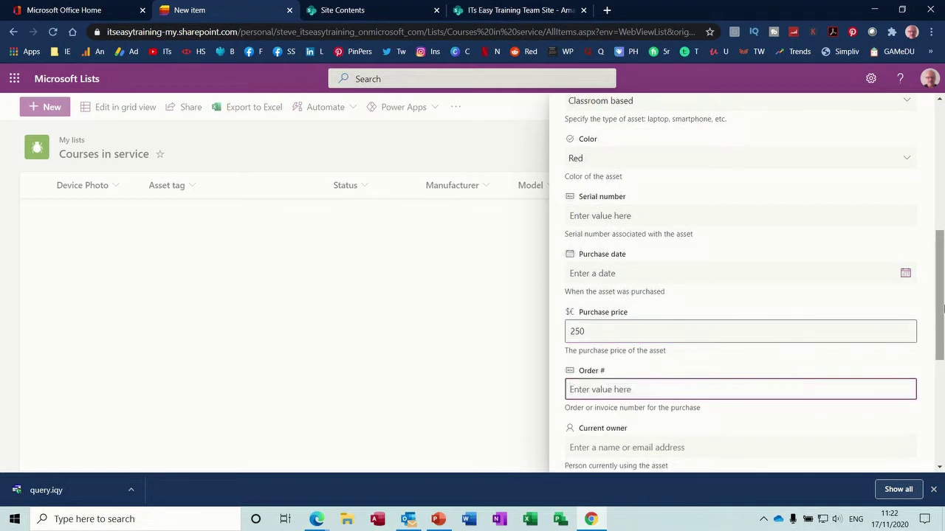
- Assign the suggested person as the item's current owner and save the item
{"action": "scroll", "coordinate": [940, 280], "scroll_direction": "down", "scroll_amount": 2}
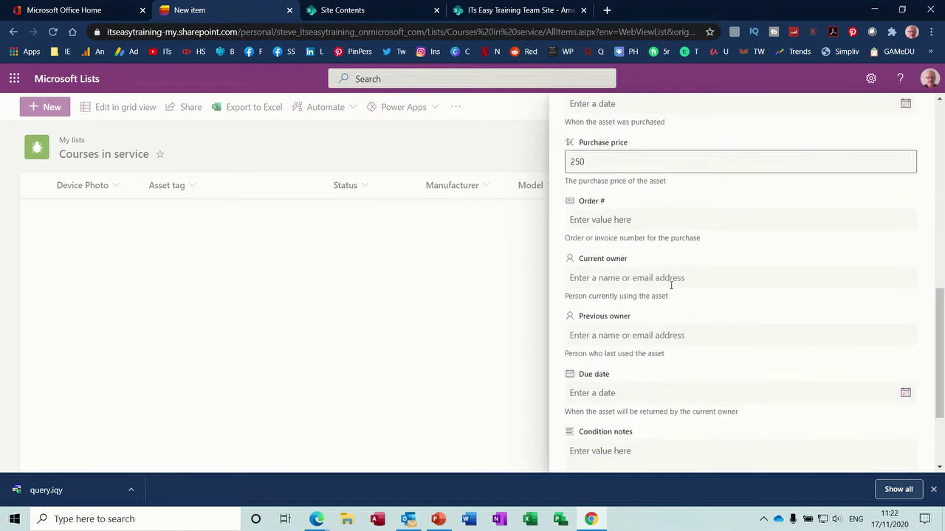
{"action": "left_click", "coordinate": [666, 278]}
{"action": "type", "text": "steve"}
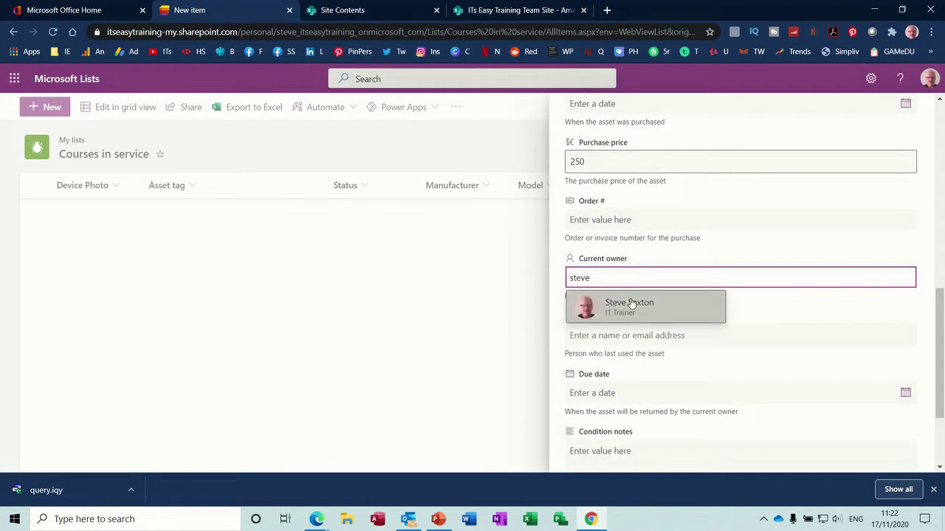
{"action": "left_click", "coordinate": [601, 306]}
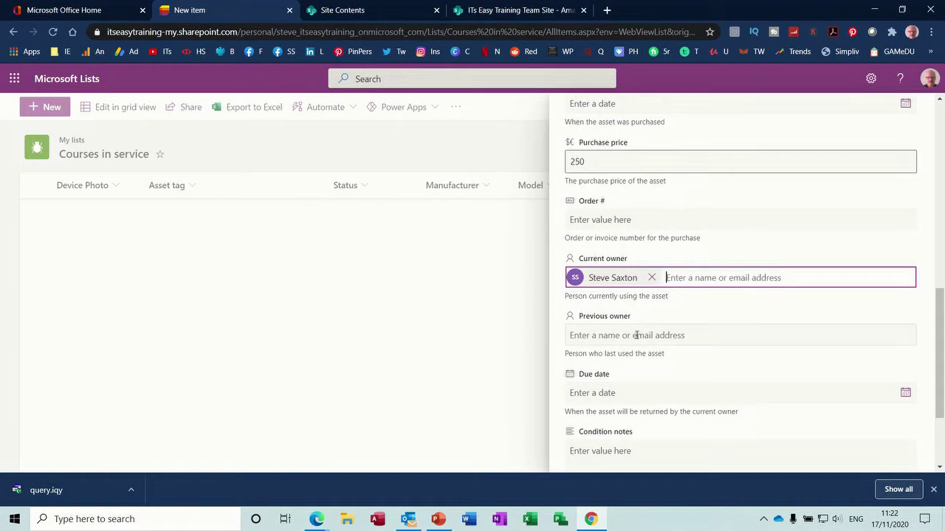
{"action": "left_click_drag", "start_coordinate": [938, 322], "coordinate": [927, 366]}
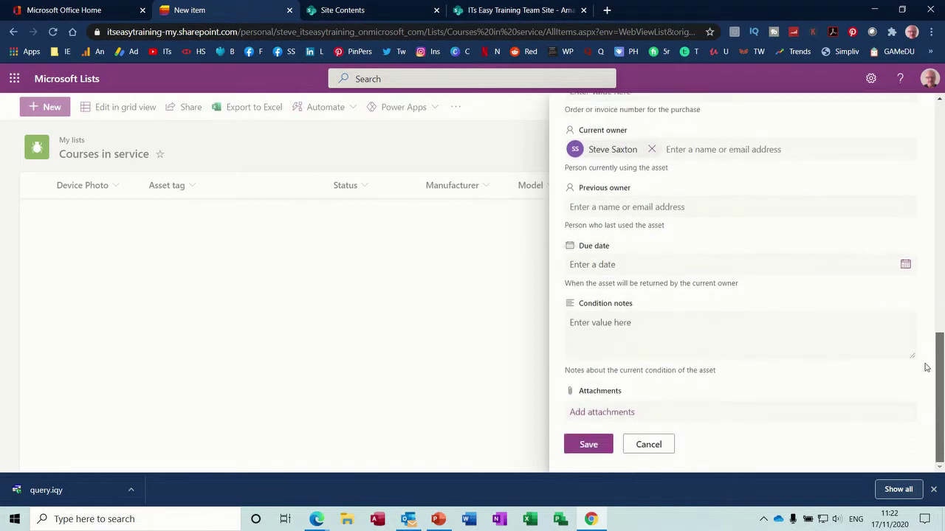
{"action": "left_click", "coordinate": [588, 445]}
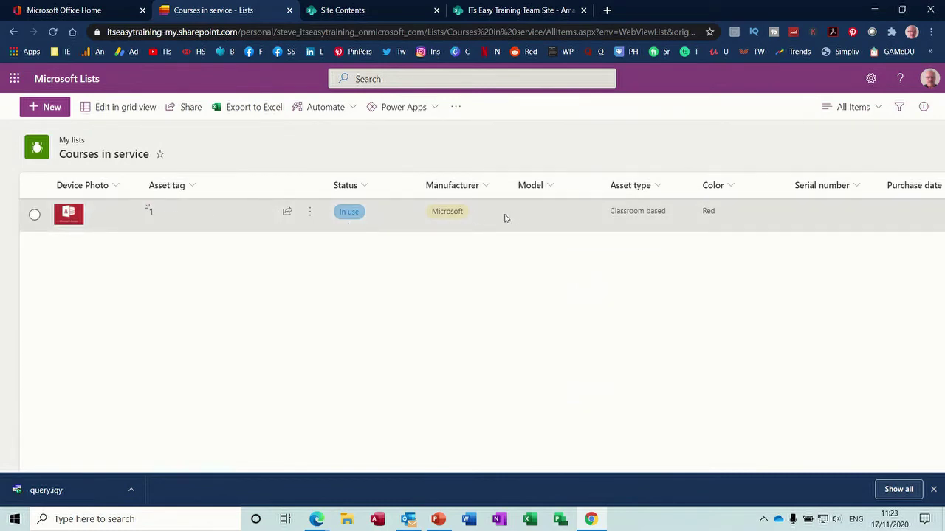
- Hide the Model and Serial number columns from the Courses in service list
{"action": "left_click", "coordinate": [550, 189]}
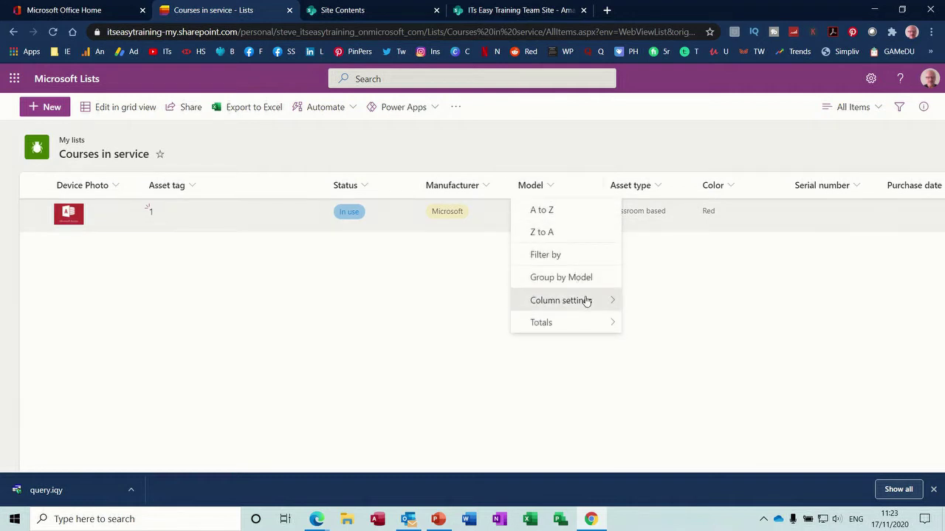
{"action": "mouse_move", "coordinate": [586, 303]}
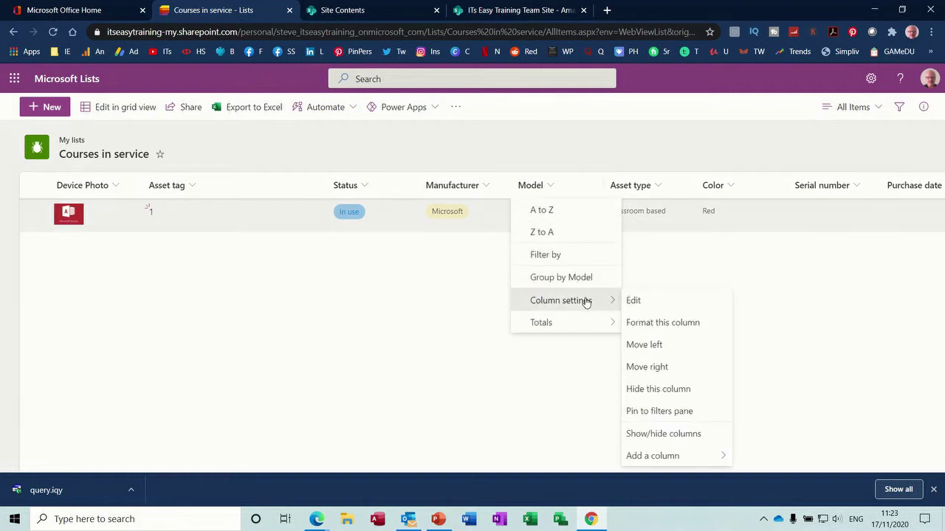
{"action": "left_click", "coordinate": [648, 390]}
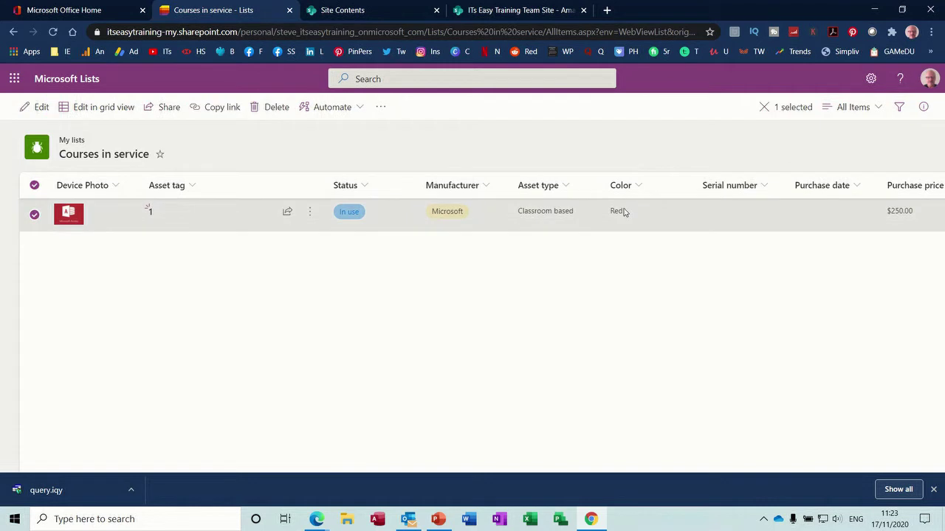
{"action": "left_click", "coordinate": [765, 191]}
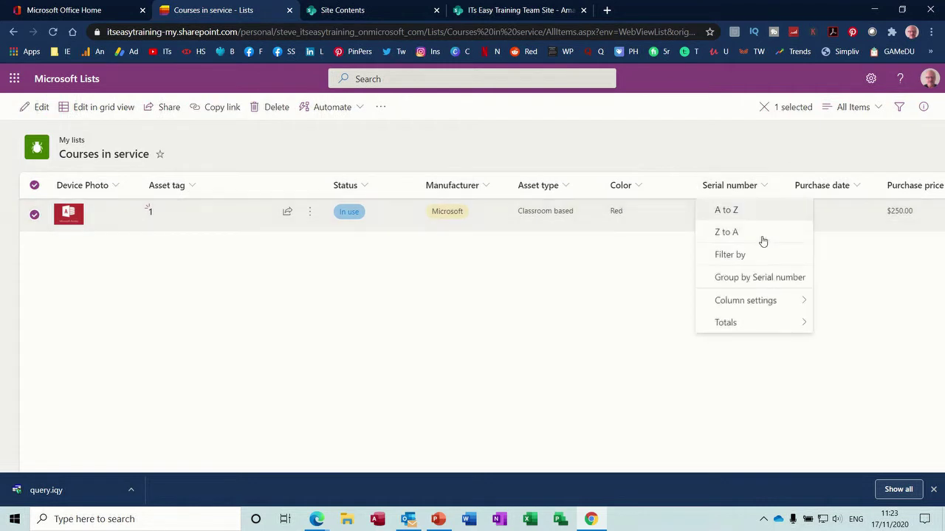
{"action": "mouse_move", "coordinate": [756, 296]}
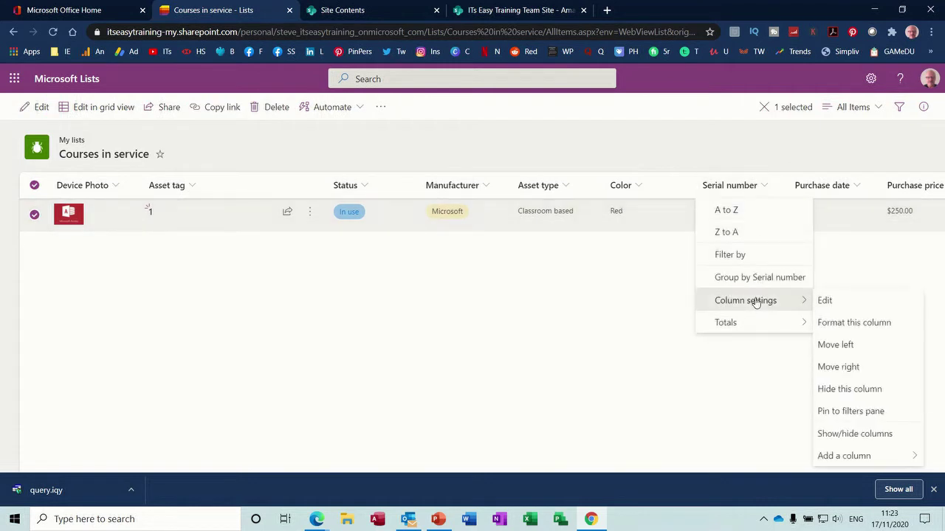
{"action": "left_click", "coordinate": [825, 391]}
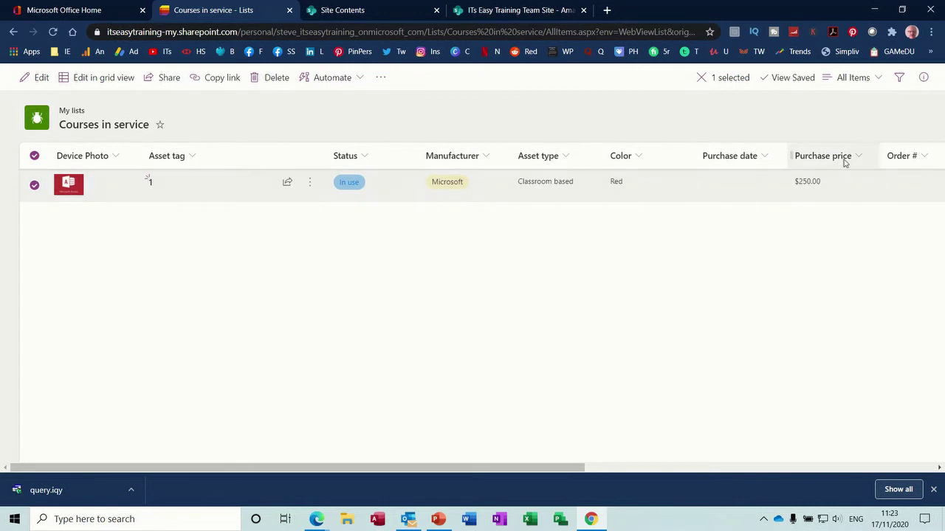
- Hide the Purchase date and Order # columns from the Courses in service list
{"action": "left_click", "coordinate": [764, 160]}
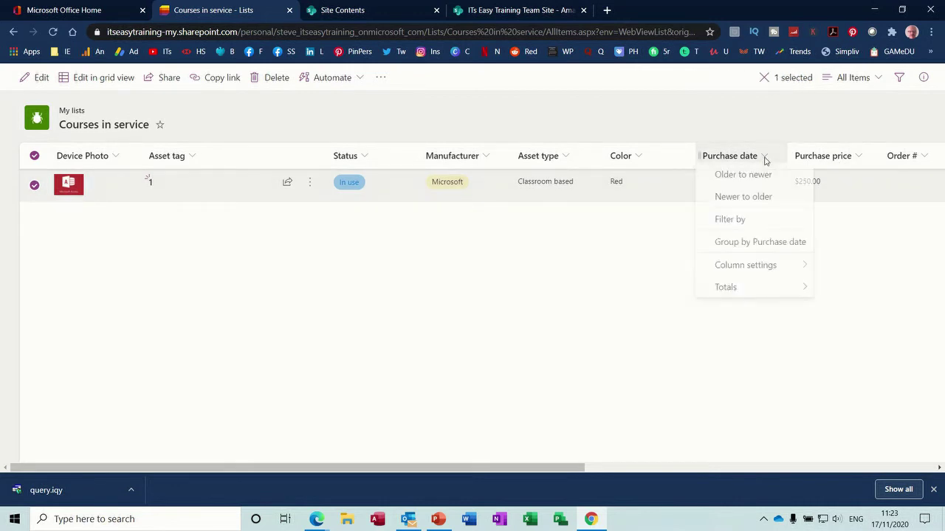
{"action": "mouse_move", "coordinate": [754, 277]}
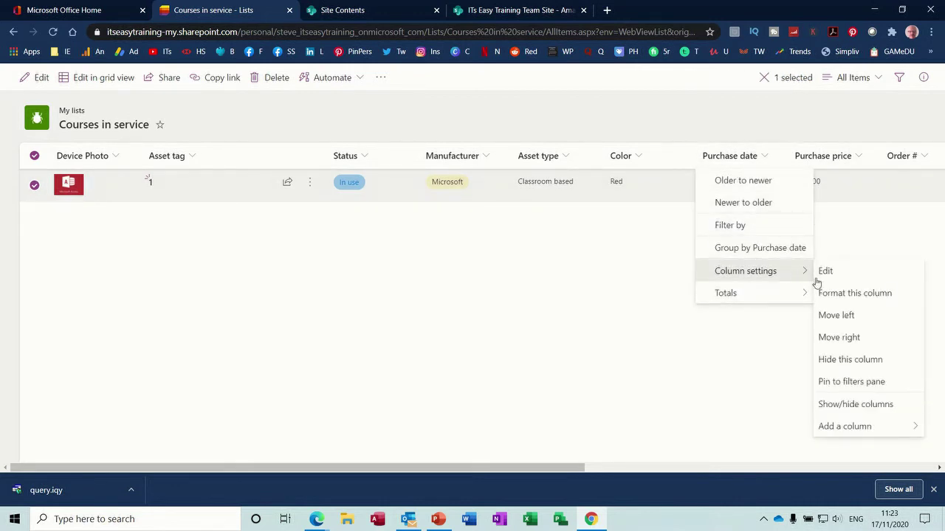
{"action": "left_click", "coordinate": [839, 360]}
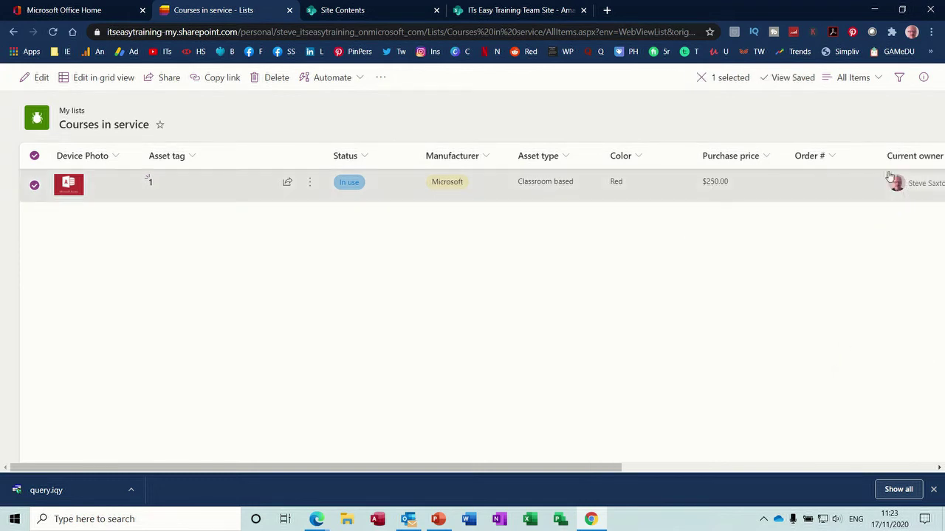
{"action": "left_click", "coordinate": [830, 159]}
{"action": "mouse_move", "coordinate": [819, 273]}
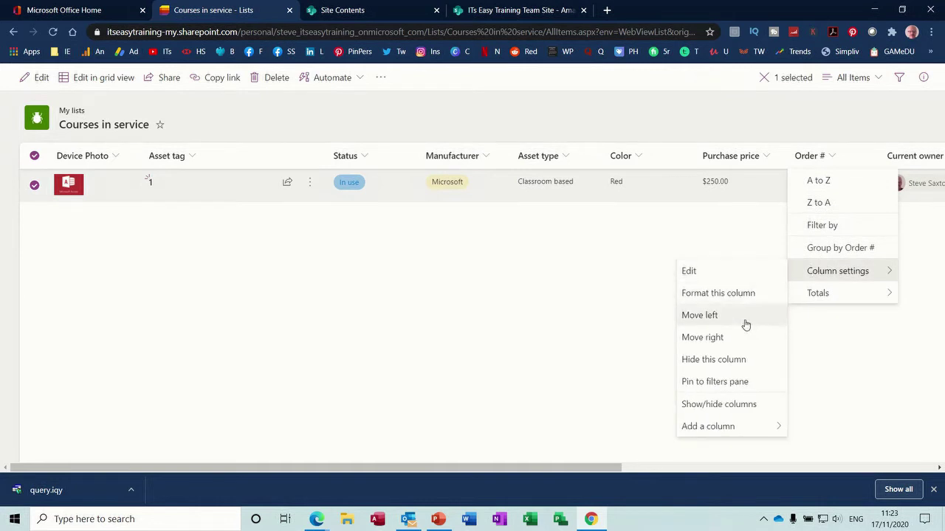
{"action": "left_click", "coordinate": [736, 360]}
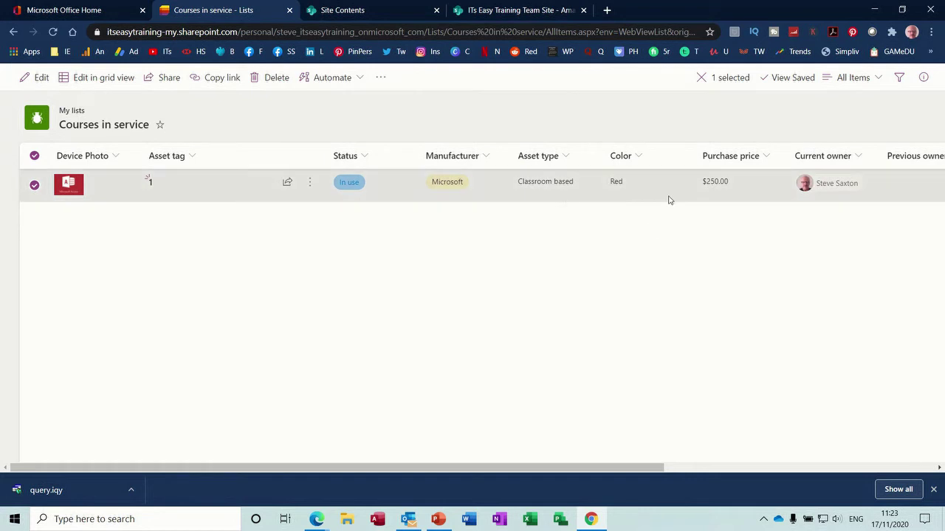
- Preview the Courses in service list in the Compact List and Gallery layouts, then return to Compact List
{"action": "left_click", "coordinate": [879, 80]}
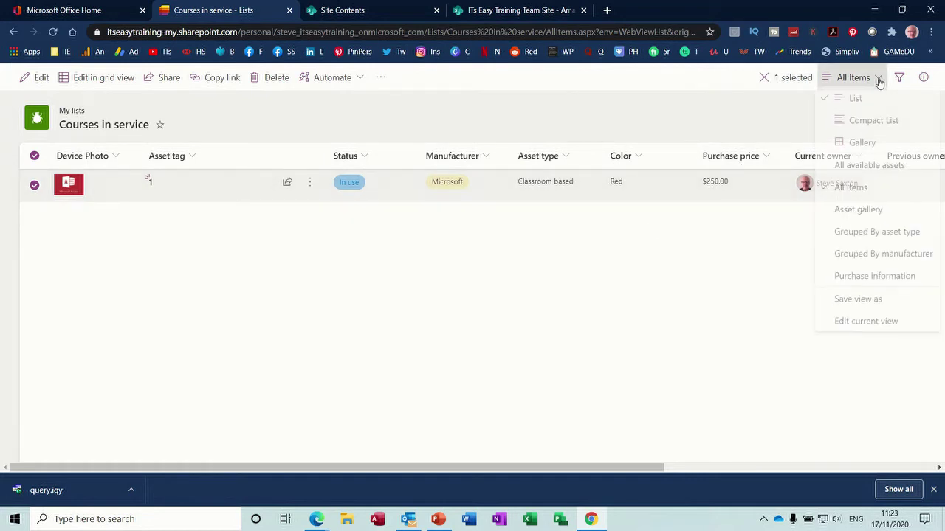
{"action": "left_click", "coordinate": [872, 125]}
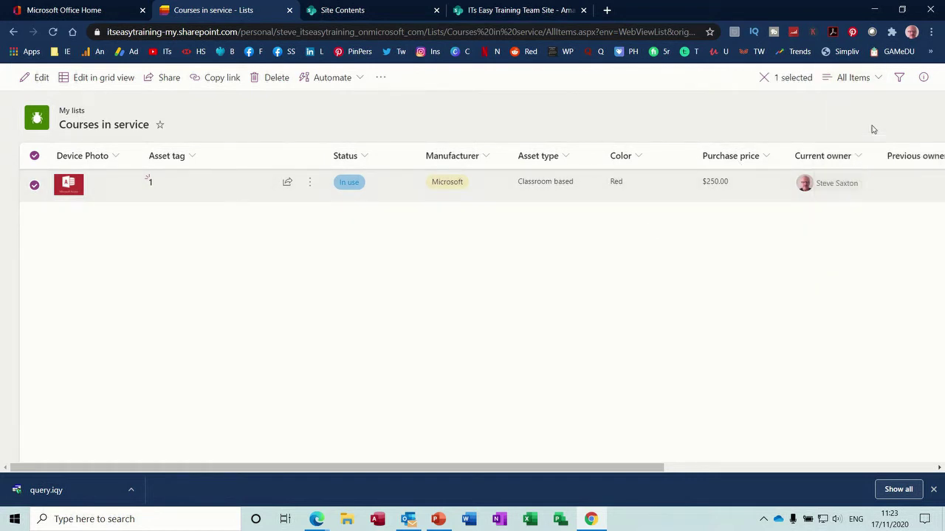
{"action": "left_click", "coordinate": [876, 80]}
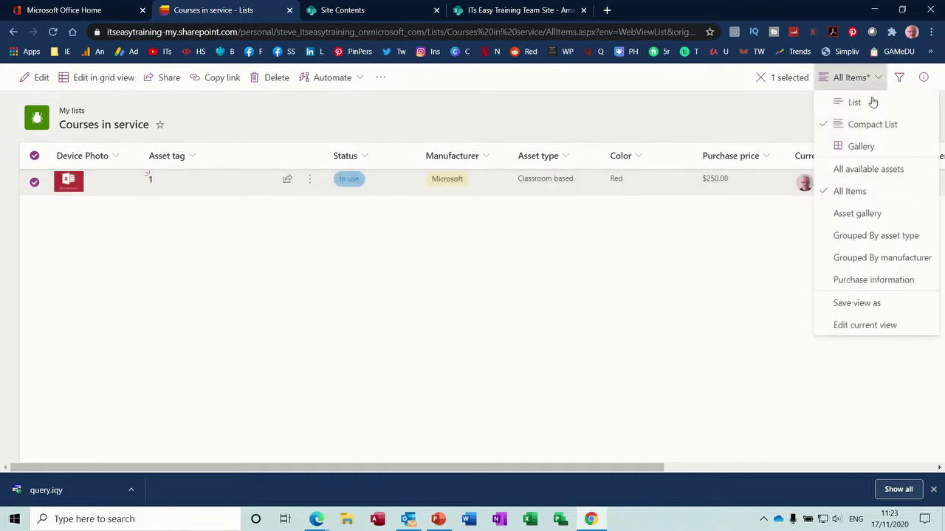
{"action": "left_click", "coordinate": [862, 146]}
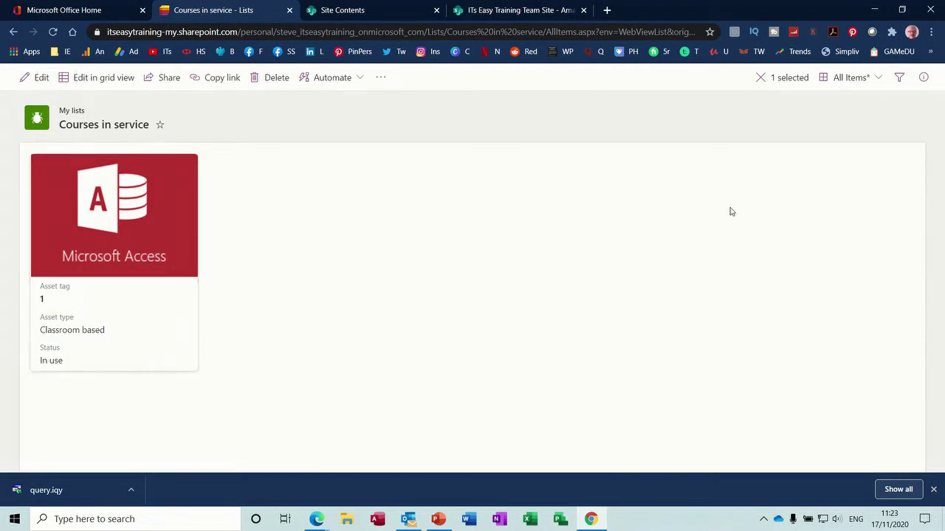
{"action": "left_click", "coordinate": [878, 78]}
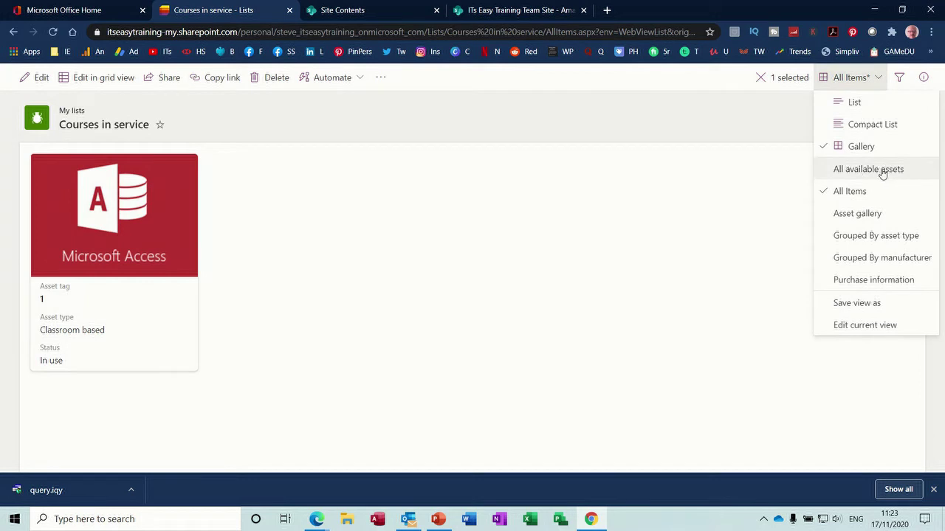
{"action": "left_click", "coordinate": [854, 124]}
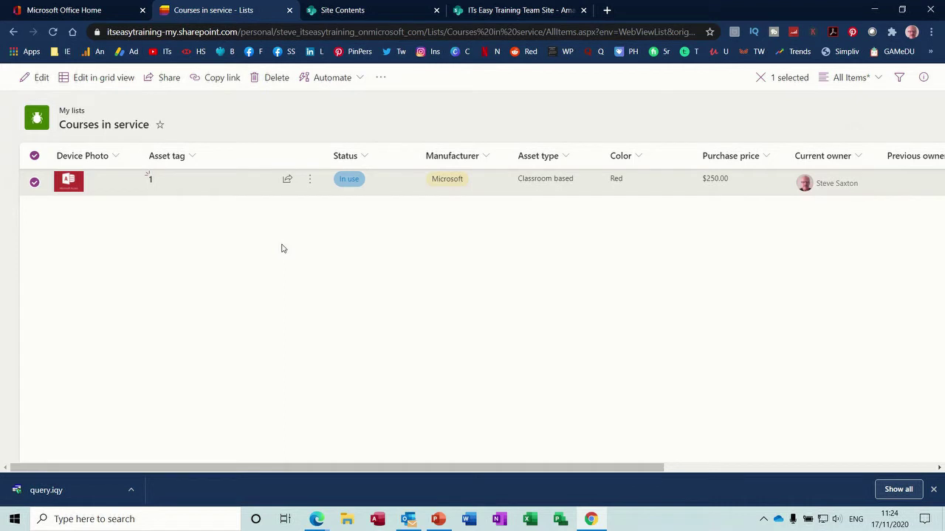
- Open Microsoft Lists from the Office home page, close the list's old browser tab, and reopen Courses in service from the refreshed recent lists
{"action": "left_click", "coordinate": [77, 12]}
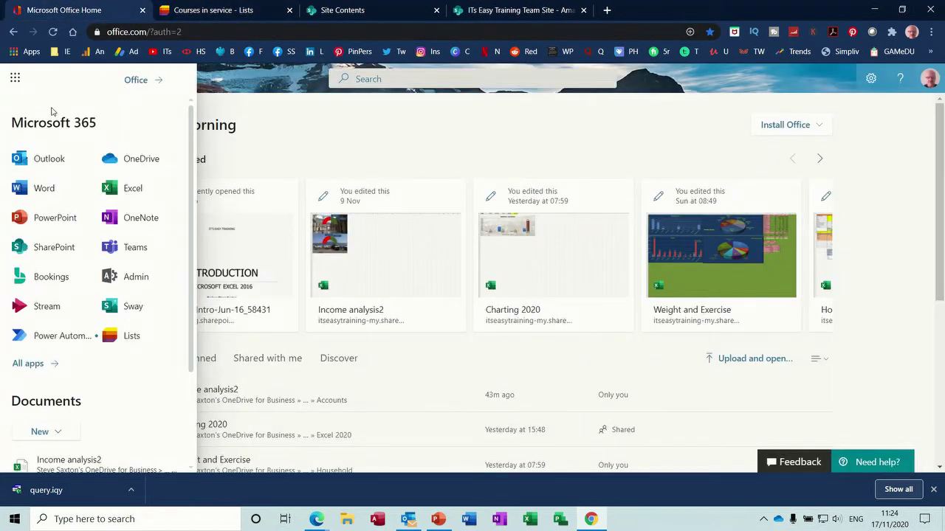
{"action": "left_click", "coordinate": [130, 336]}
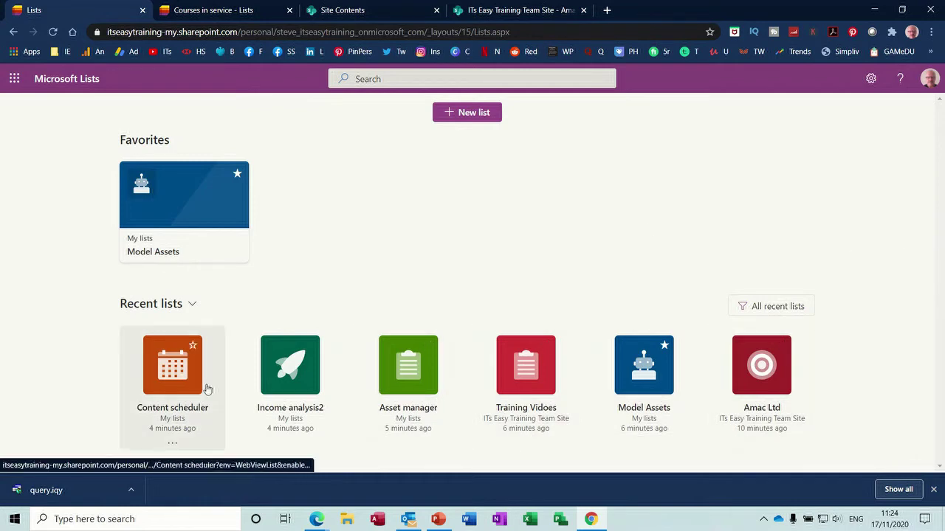
{"action": "left_click", "coordinate": [234, 12]}
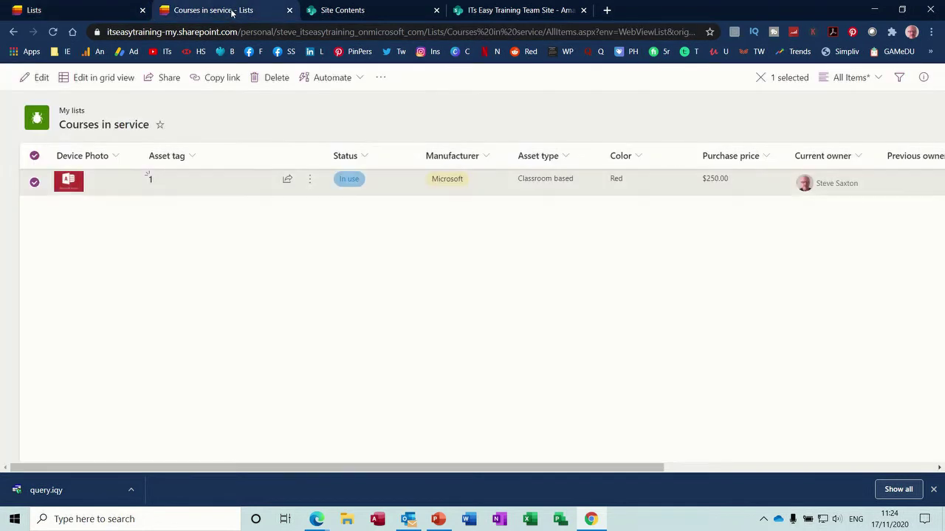
{"action": "left_click", "coordinate": [290, 11]}
{"action": "left_click", "coordinate": [98, 13]}
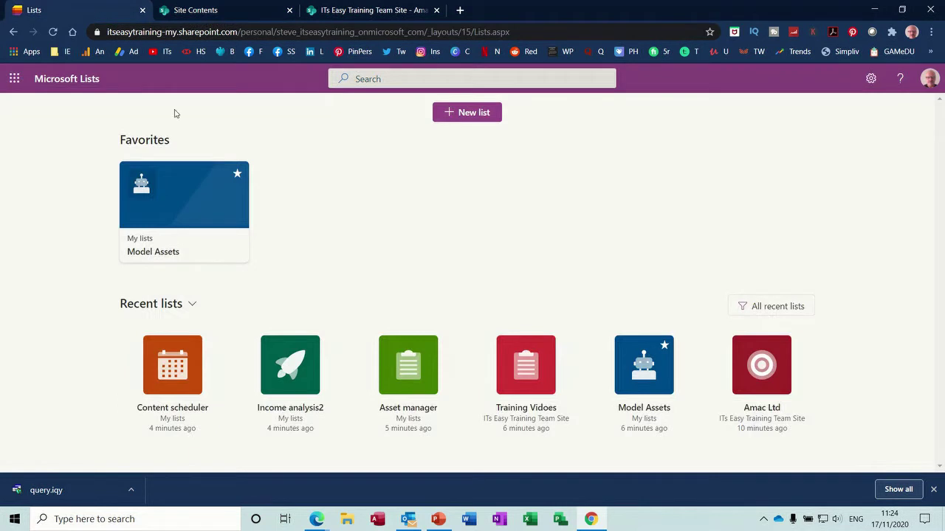
{"action": "left_click", "coordinate": [53, 31]}
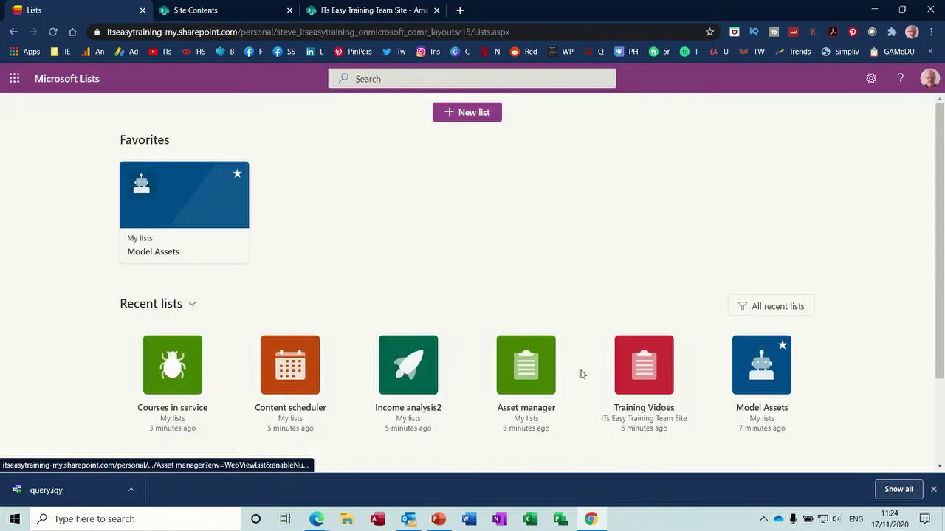
{"action": "left_click", "coordinate": [168, 376]}
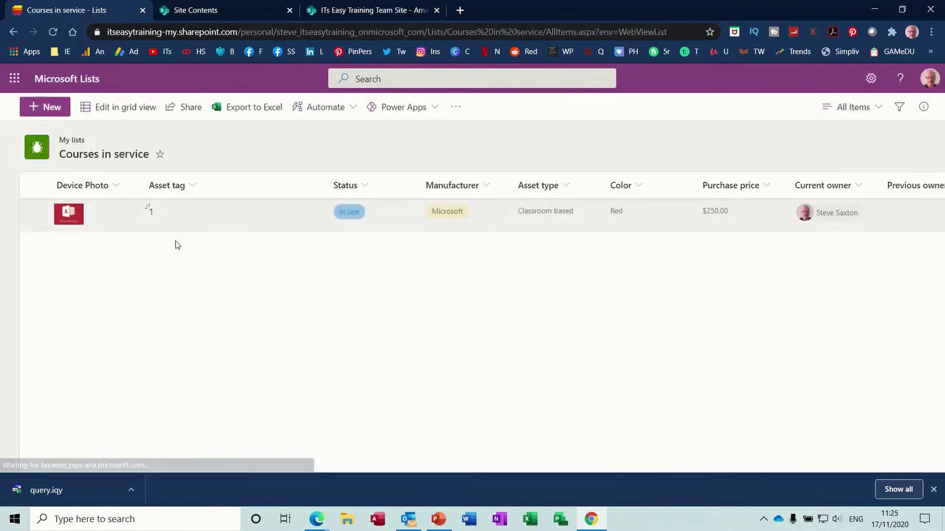
- Start a new list item with the excel - Copy image as its device photo and 2 as its asset tag
{"action": "left_click", "coordinate": [50, 110]}
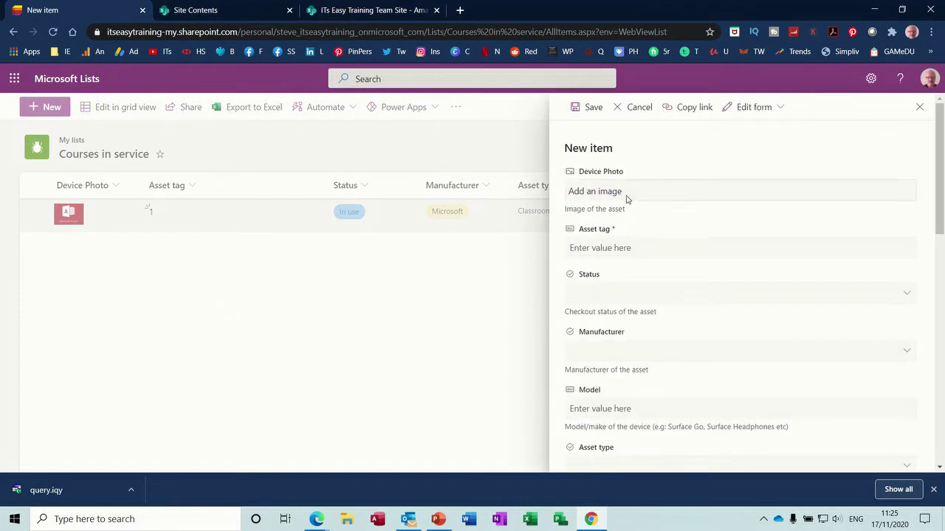
{"action": "left_click", "coordinate": [617, 193]}
{"action": "left_click_drag", "start_coordinate": [777, 227], "coordinate": [779, 395]}
{"action": "left_click", "coordinate": [736, 363]}
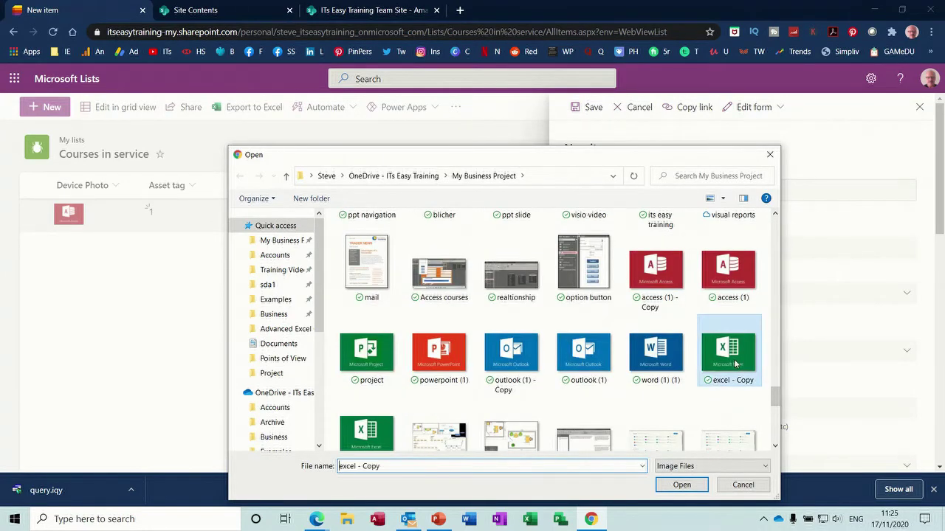
{"action": "double_click", "coordinate": [735, 364]}
{"action": "left_click", "coordinate": [629, 251]}
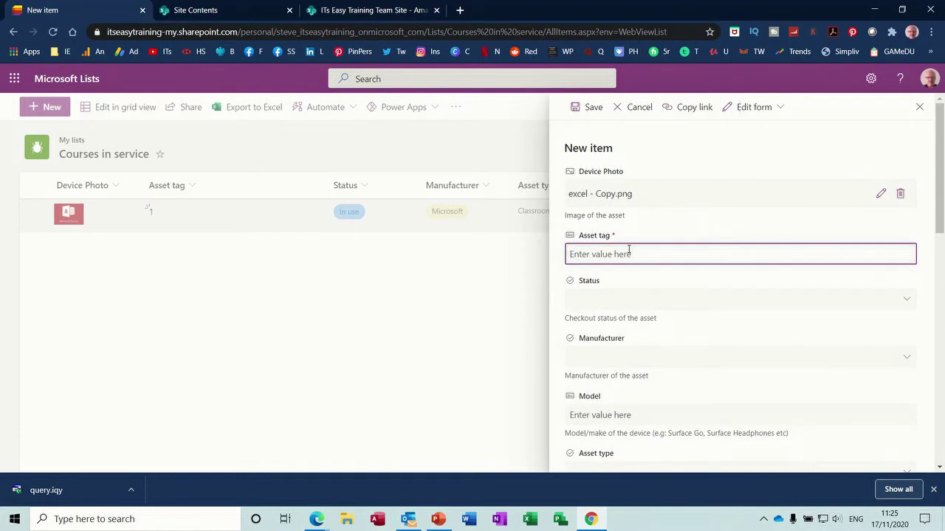
{"action": "type", "text": "2"}
- Set the new item's status to In use and its manufacturer to Microsoft
{"action": "left_click", "coordinate": [612, 300]}
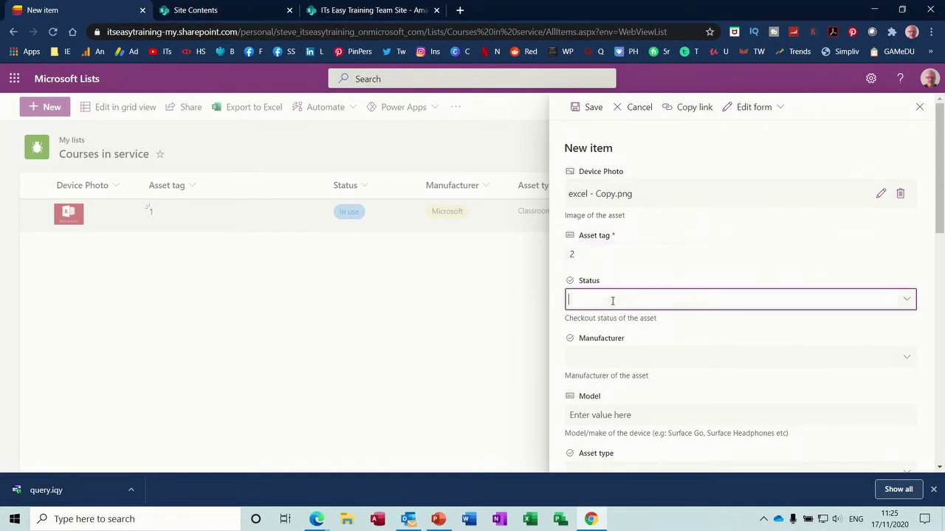
{"action": "left_click", "coordinate": [907, 299]}
{"action": "left_click", "coordinate": [592, 389]}
{"action": "left_click", "coordinate": [662, 356]}
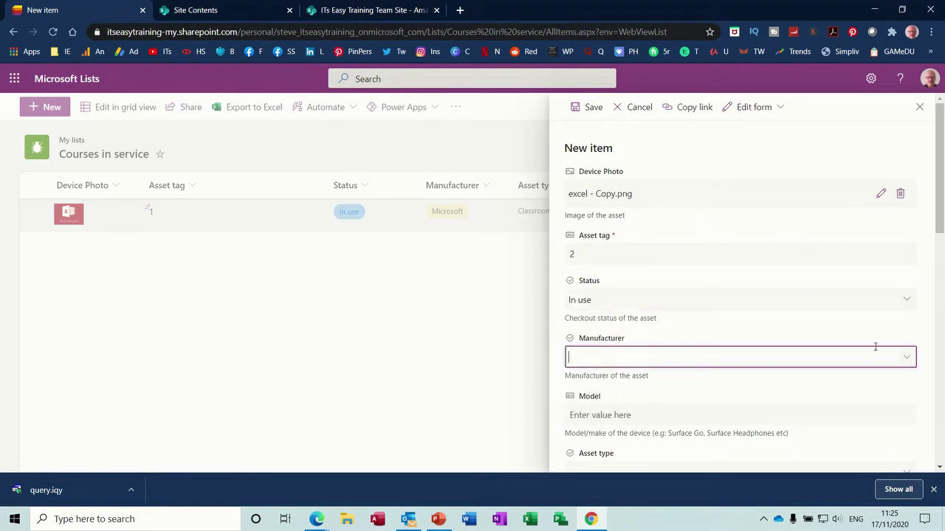
{"action": "left_click", "coordinate": [907, 360]}
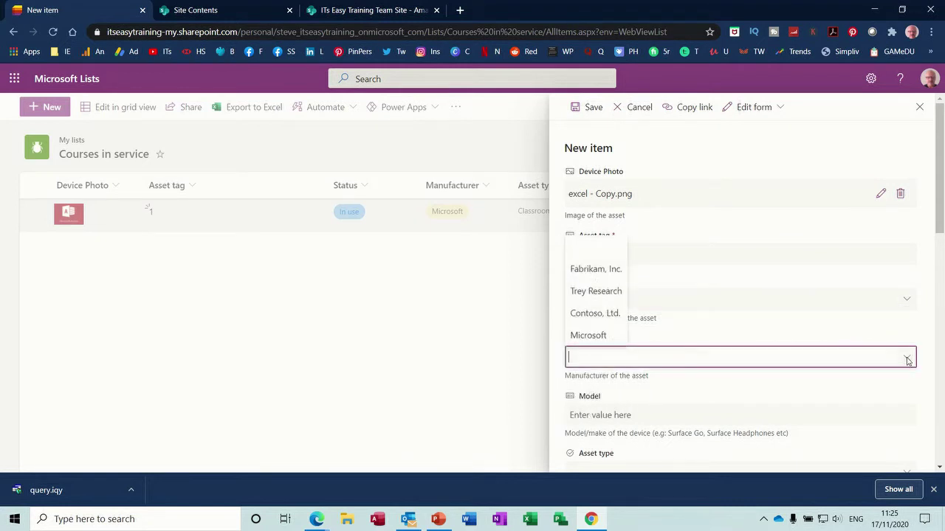
{"action": "left_click", "coordinate": [595, 335]}
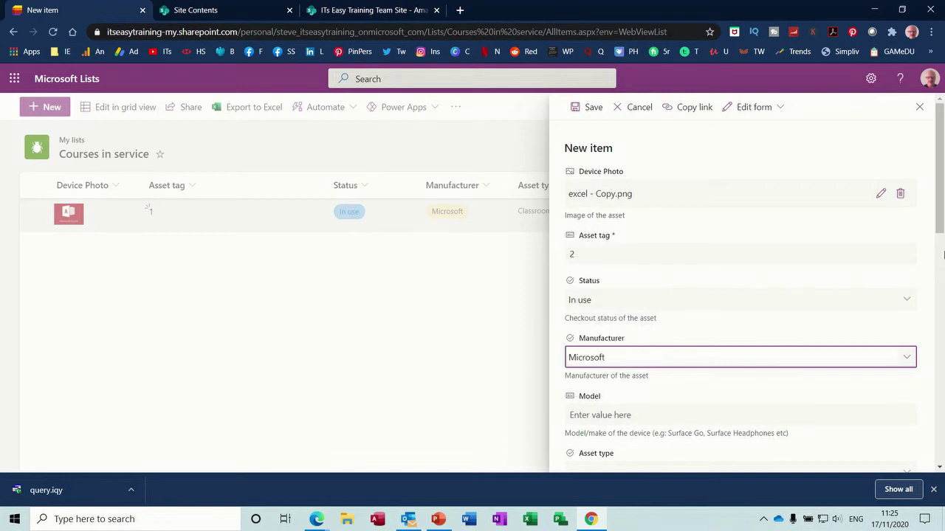
- Set the new item's asset type to Classroom based and its color to Red
{"action": "scroll", "coordinate": [943, 255], "scroll_direction": "down", "scroll_amount": 3}
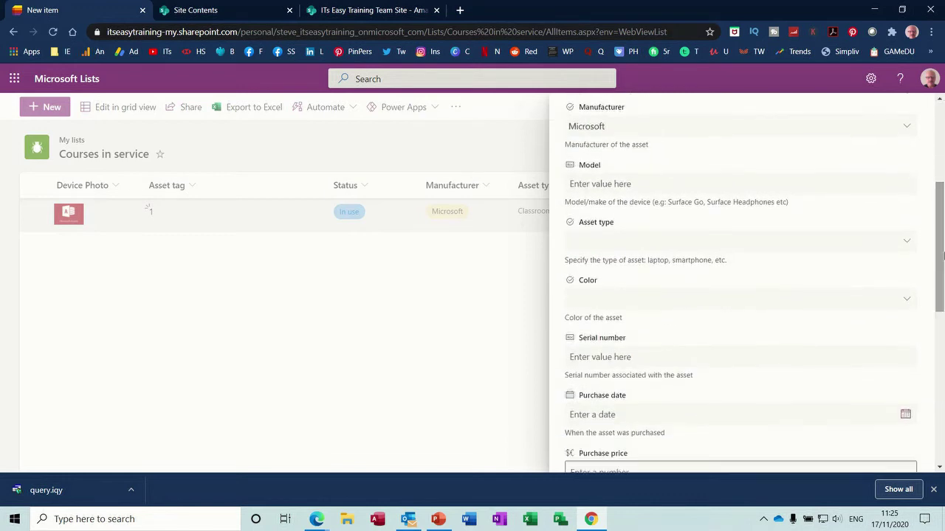
{"action": "left_click", "coordinate": [689, 239]}
{"action": "left_click", "coordinate": [909, 246]}
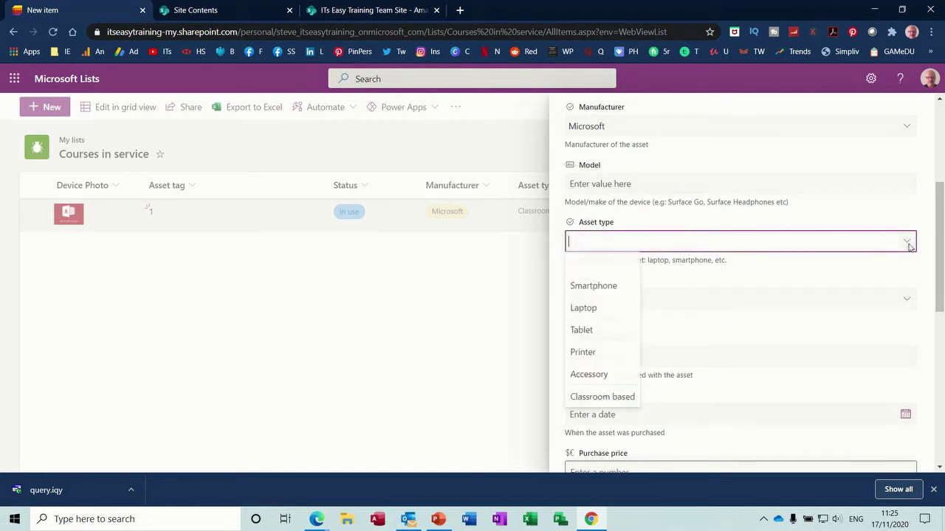
{"action": "left_click", "coordinate": [615, 399]}
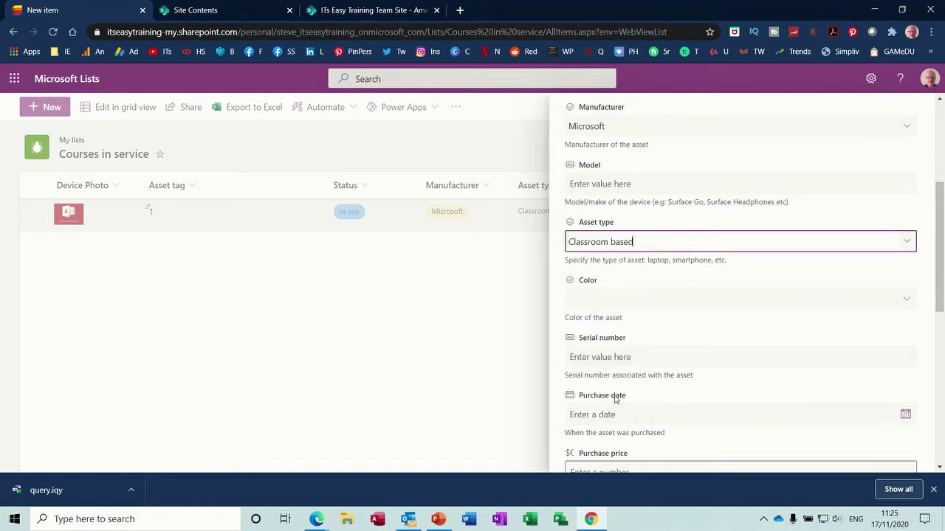
{"action": "left_click", "coordinate": [909, 299]}
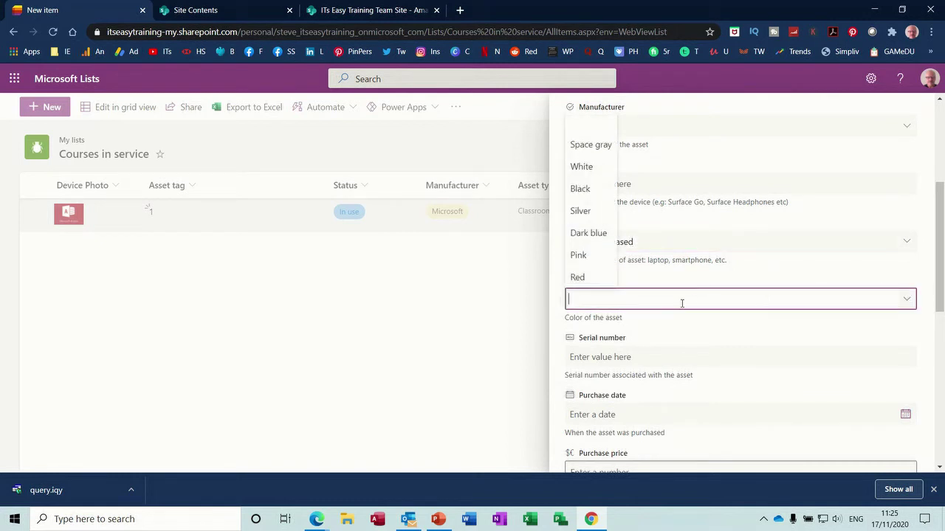
{"action": "left_click", "coordinate": [577, 278]}
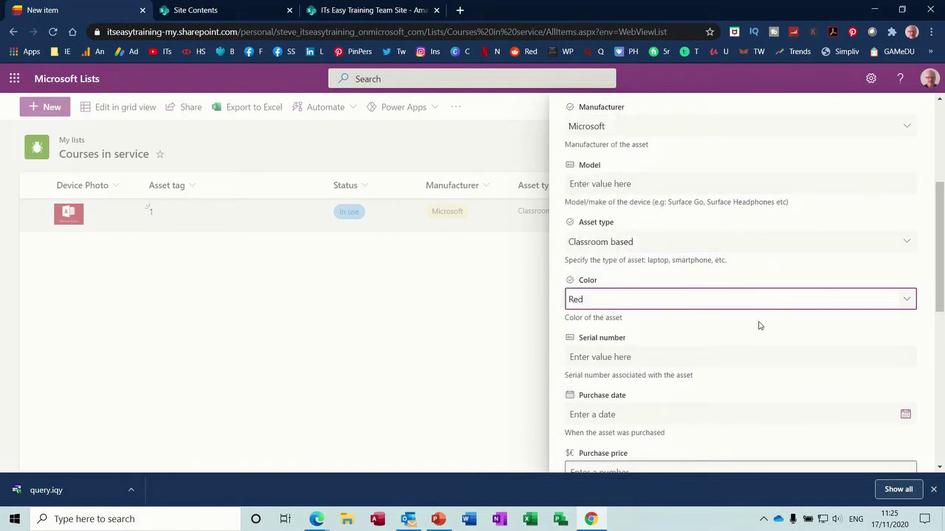
- Set the new item's purchase price to 250 and save the item
{"action": "left_click_drag", "start_coordinate": [940, 273], "coordinate": [943, 316]}
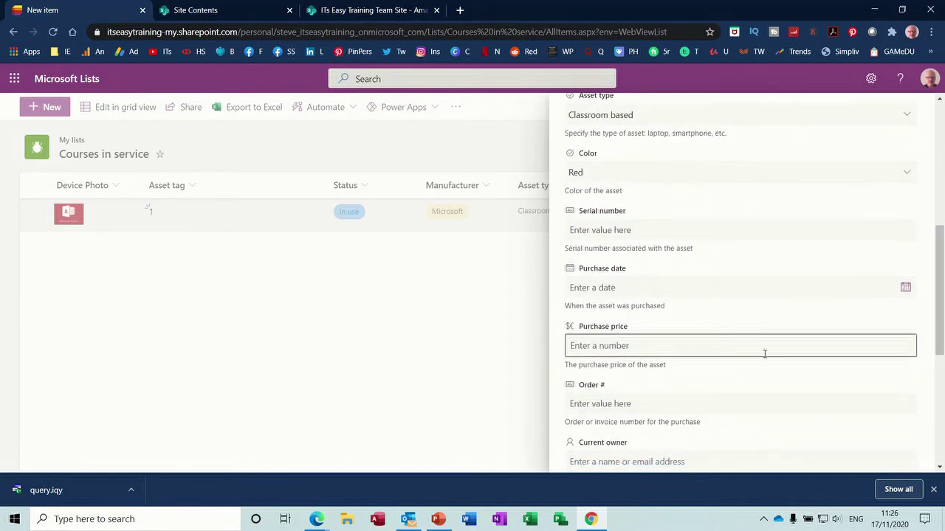
{"action": "left_click", "coordinate": [704, 347]}
{"action": "type", "text": "250"}
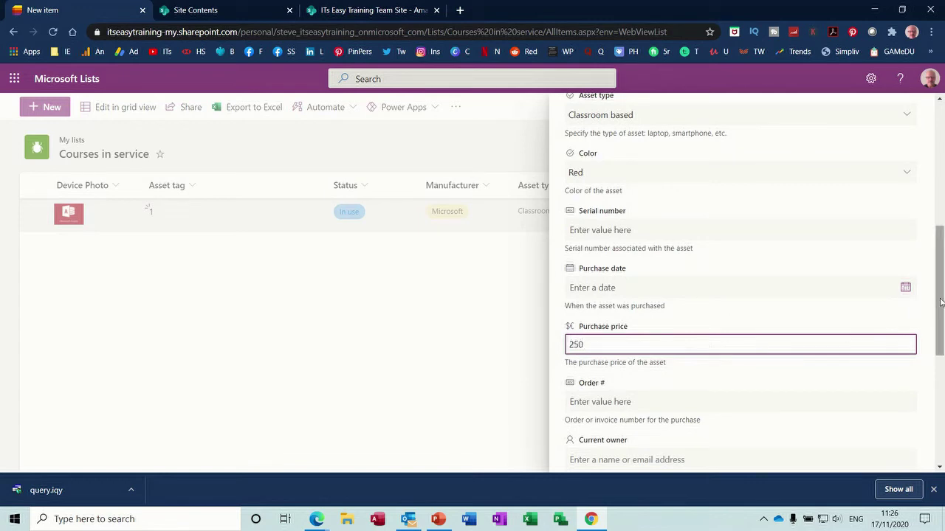
{"action": "scroll", "coordinate": [935, 304], "scroll_direction": "down", "scroll_amount": 4}
{"action": "left_click", "coordinate": [591, 445]}
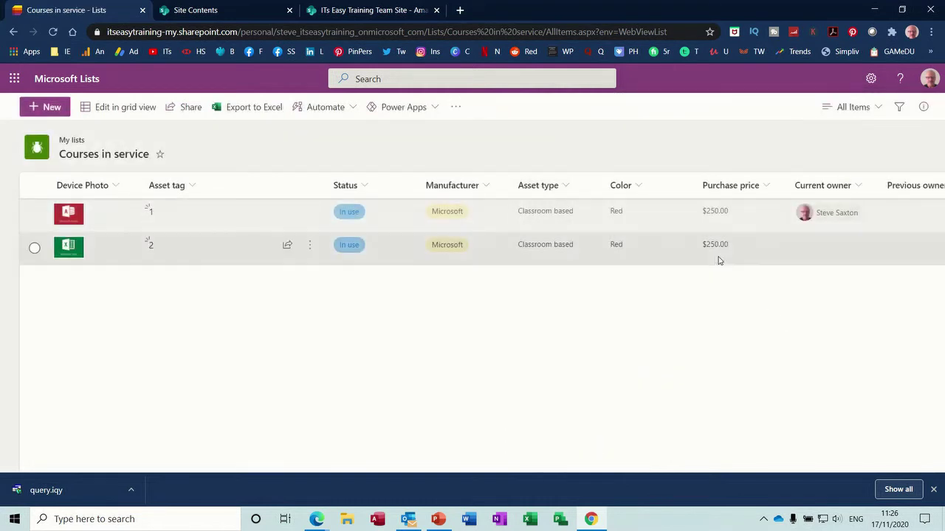
- Add a Sum total to the Purchase price column
{"action": "left_click", "coordinate": [765, 189]}
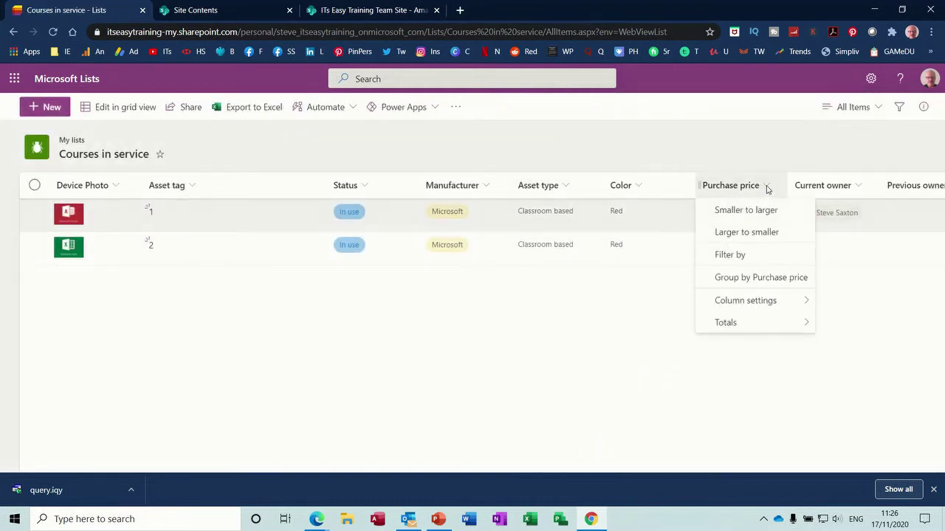
{"action": "mouse_move", "coordinate": [753, 332]}
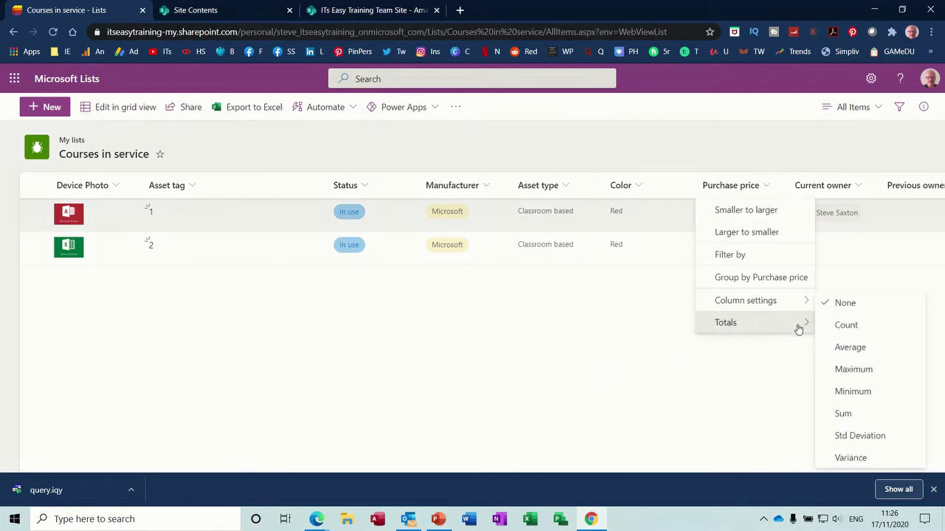
{"action": "left_click", "coordinate": [842, 414]}
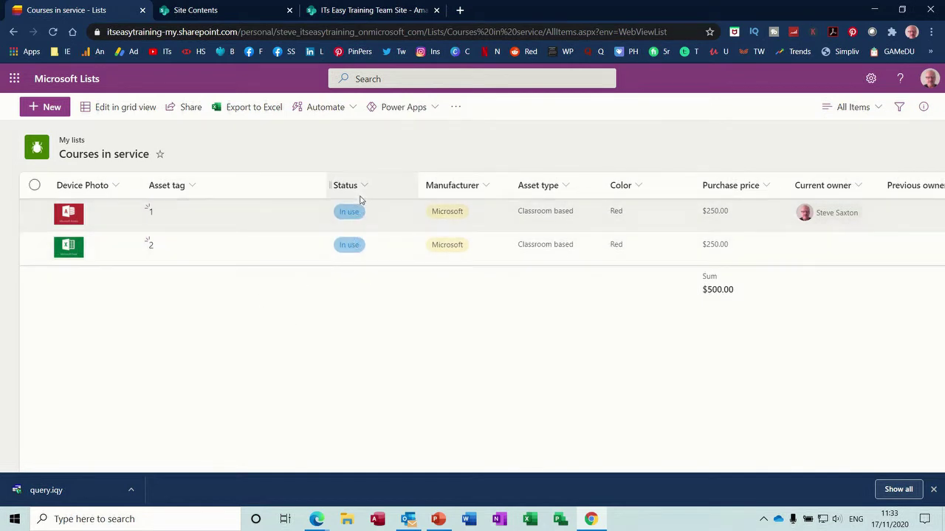
- Open the formatting options for the Status column and select conditional formatting instead of choice pills
{"action": "left_click", "coordinate": [363, 191]}
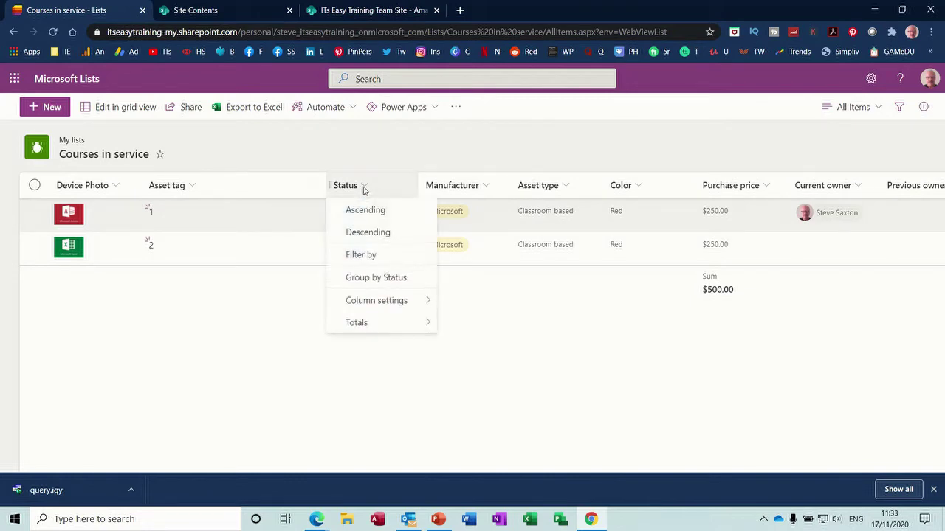
{"action": "mouse_move", "coordinate": [399, 304]}
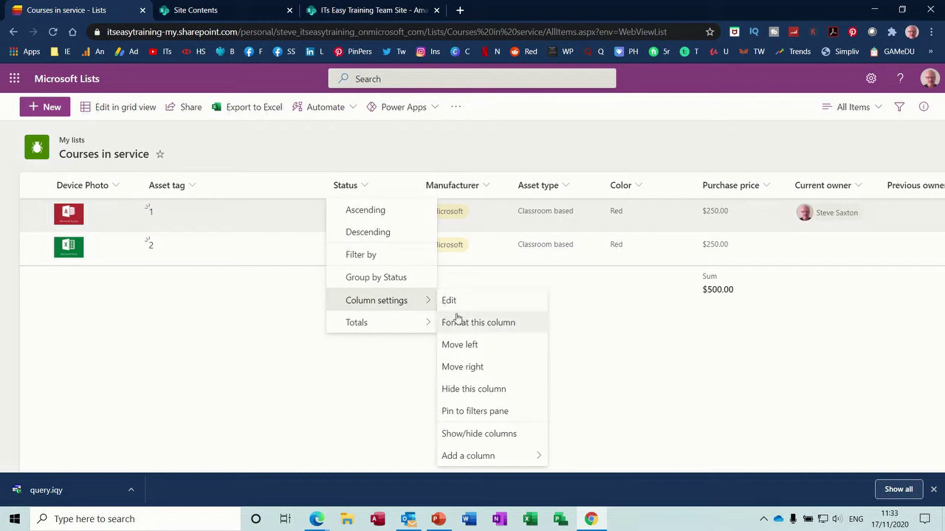
{"action": "left_click", "coordinate": [492, 328]}
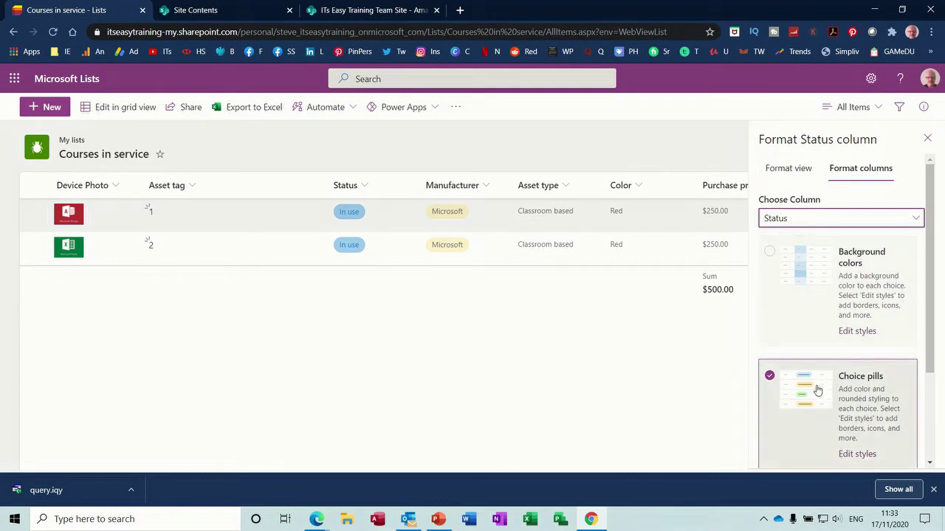
{"action": "scroll", "coordinate": [928, 250], "scroll_direction": "down", "scroll_amount": 3}
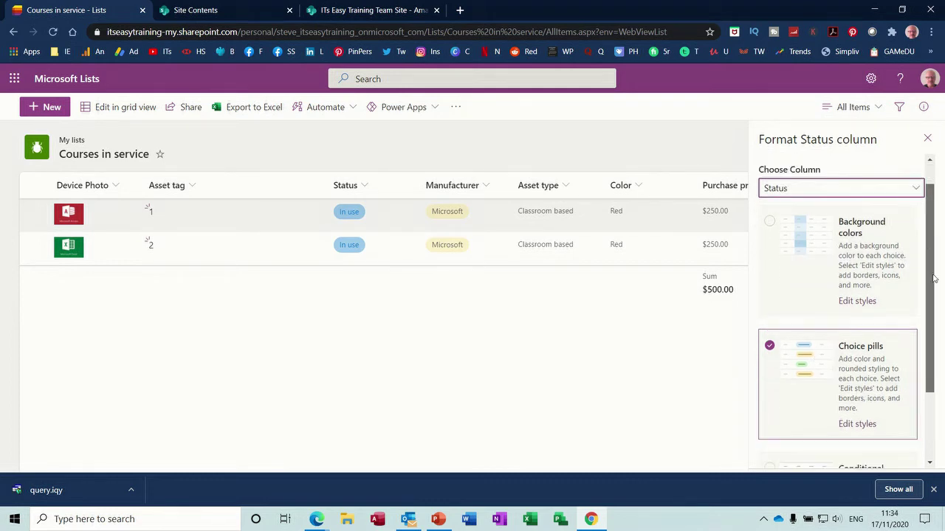
{"action": "left_click", "coordinate": [818, 382]}
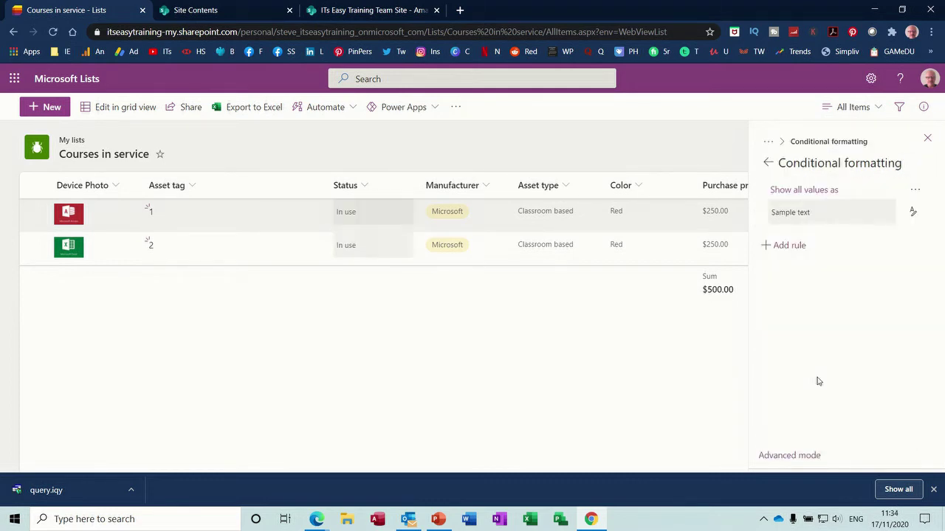
- Add a conditional formatting rule for the condition Status is equal to In use
{"action": "left_click", "coordinate": [792, 248]}
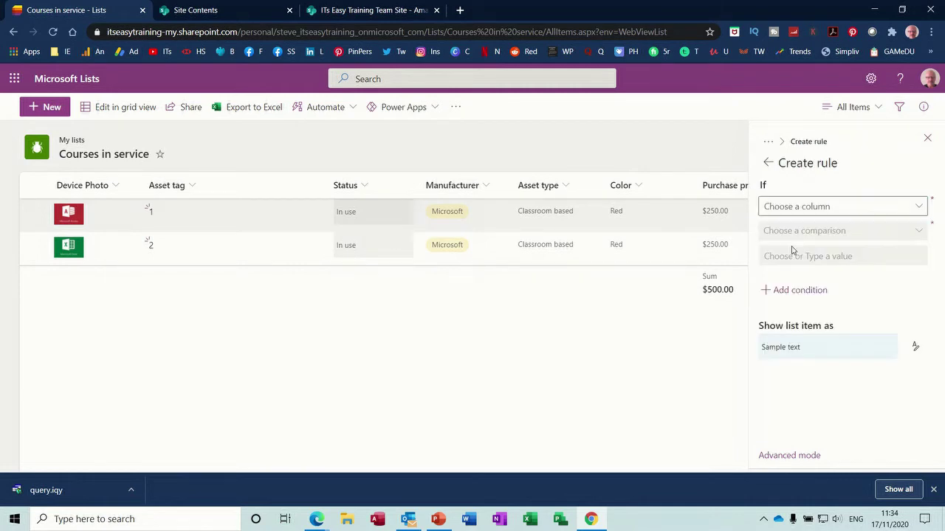
{"action": "left_click", "coordinate": [918, 207]}
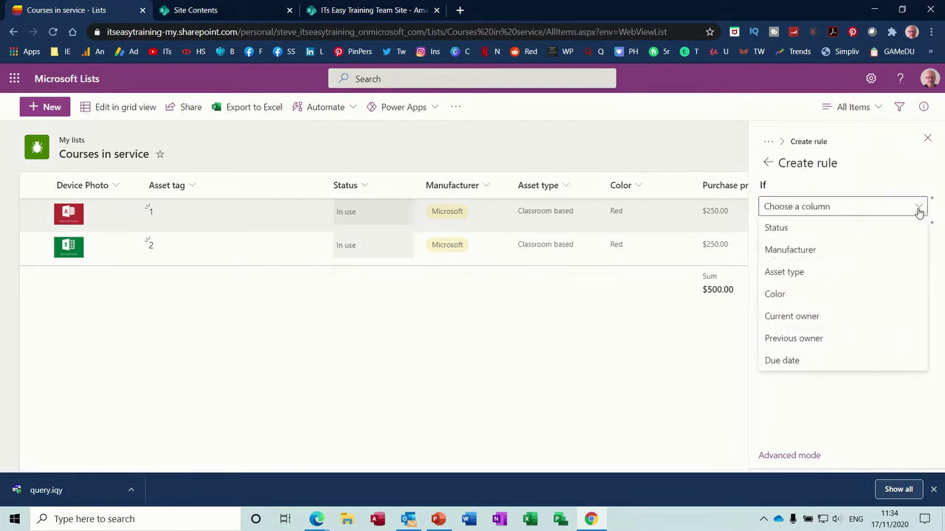
{"action": "left_click", "coordinate": [812, 233]}
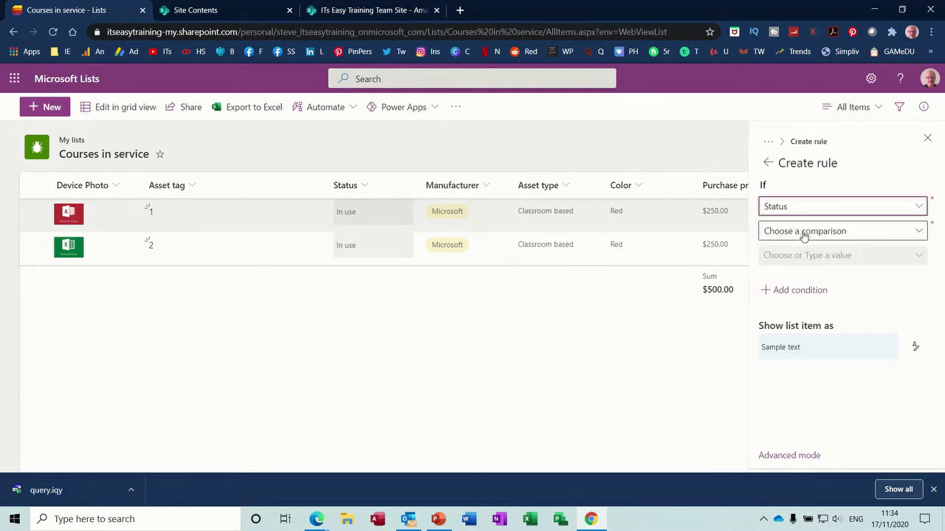
{"action": "left_click", "coordinate": [915, 231]}
{"action": "left_click", "coordinate": [856, 253]}
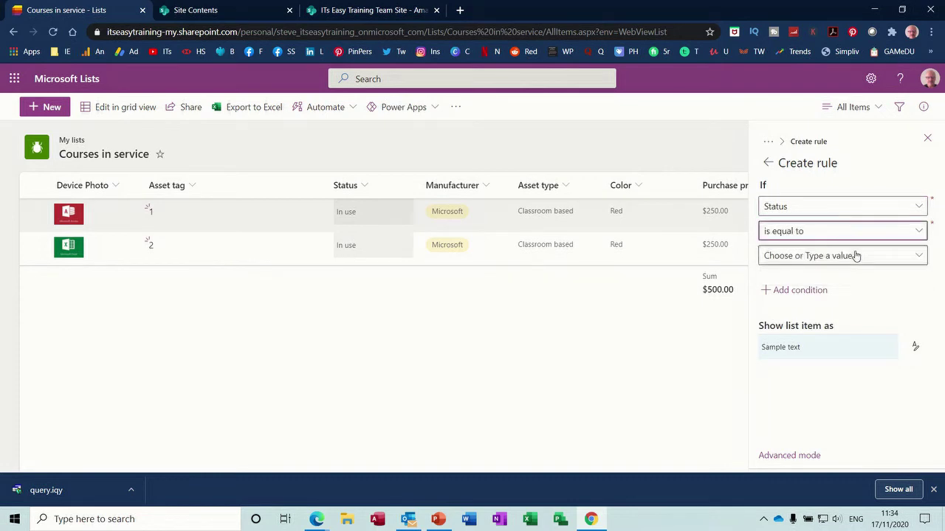
{"action": "left_click", "coordinate": [917, 256]}
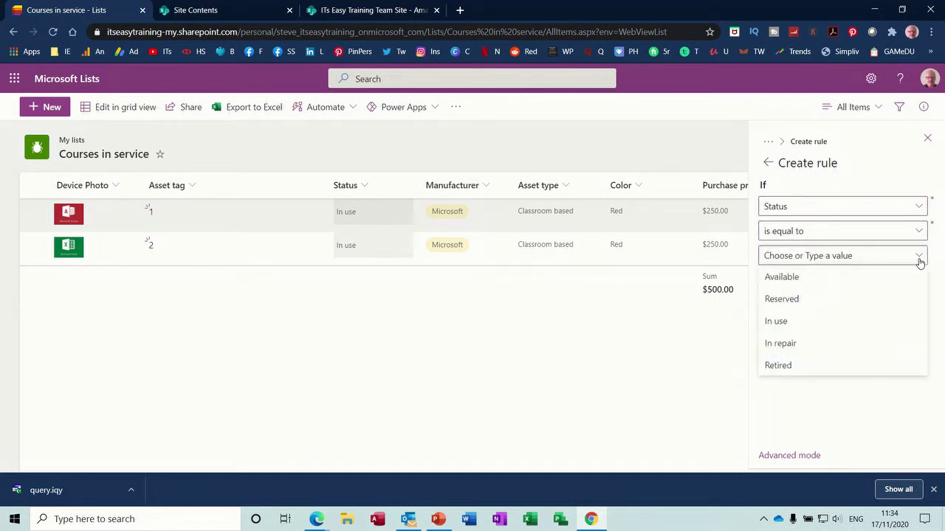
{"action": "left_click", "coordinate": [817, 321]}
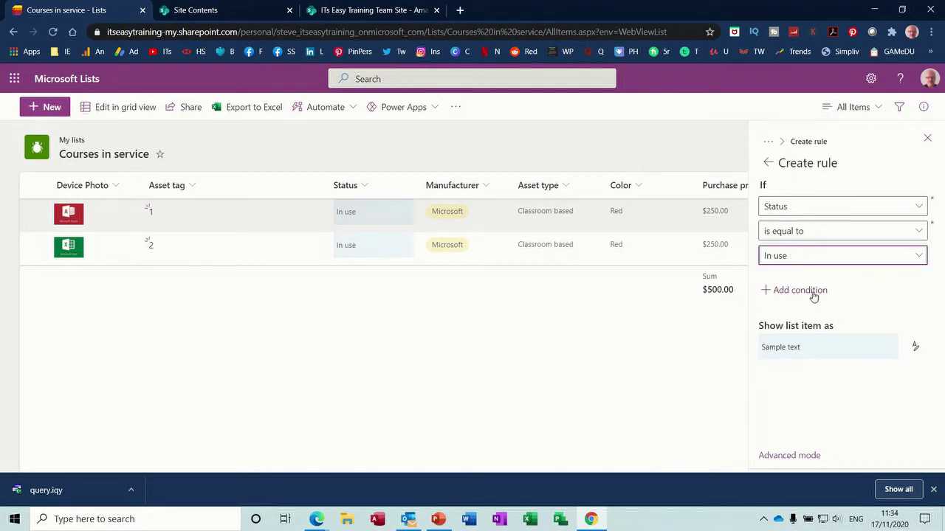
{"action": "left_click", "coordinate": [814, 295]}
{"action": "left_click", "coordinate": [908, 288]}
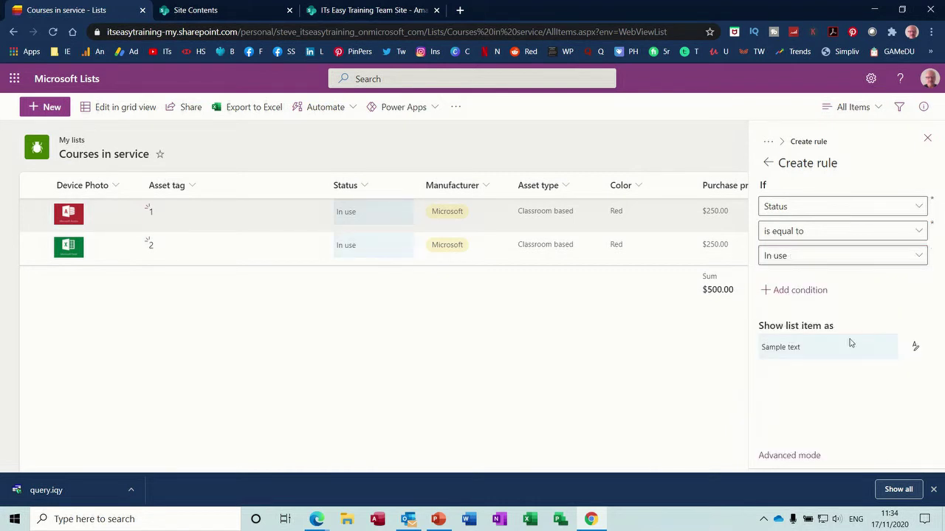
- Give the In use rule a green fill and return to the conditional formatting rules
{"action": "left_click", "coordinate": [914, 347]}
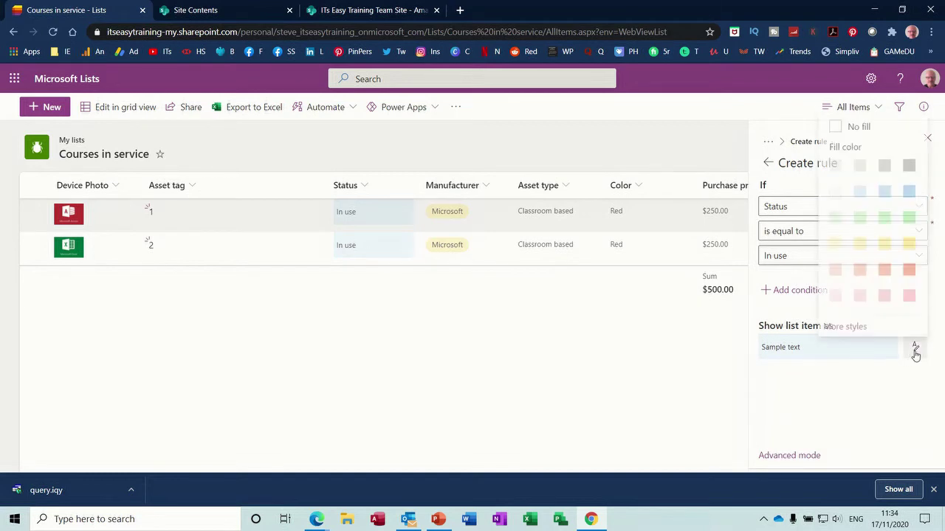
{"action": "left_click", "coordinate": [885, 220]}
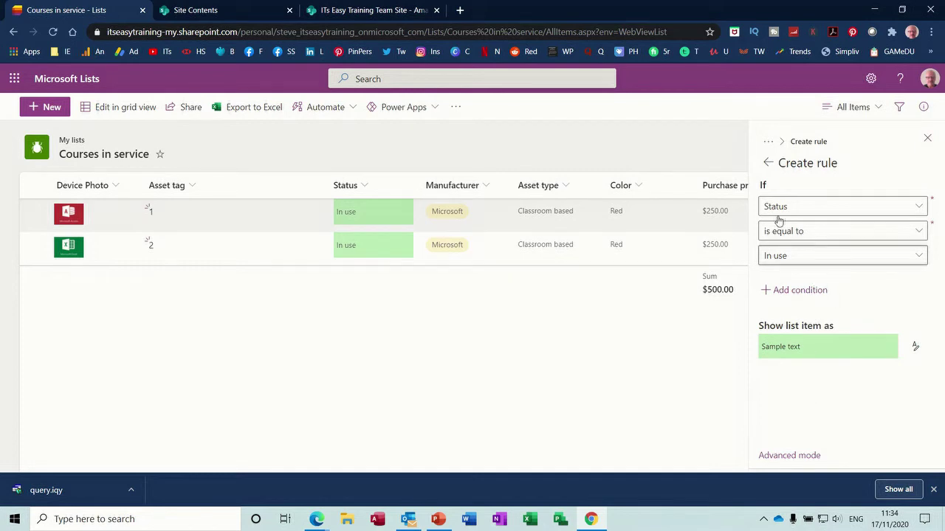
{"action": "left_click", "coordinate": [768, 164]}
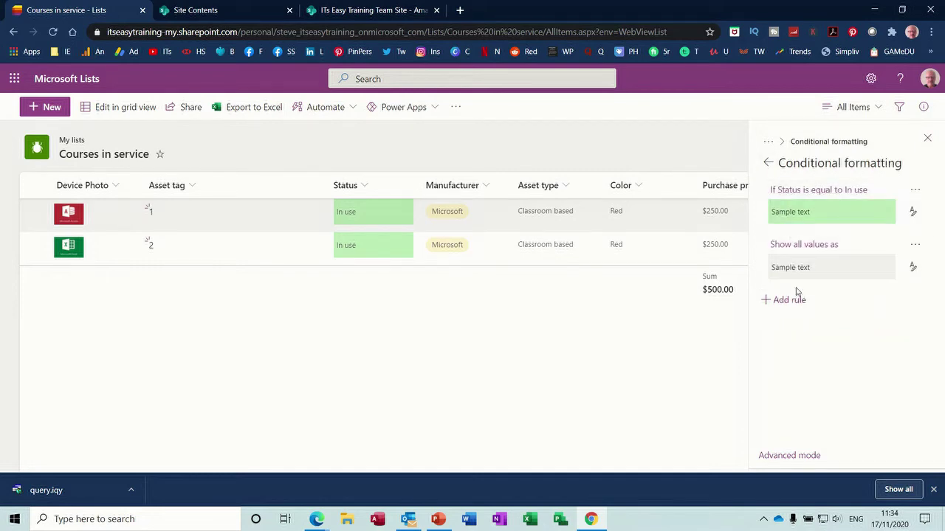
- Add another conditional formatting rule for the condition Status is equal to Retired
{"action": "left_click", "coordinate": [784, 300]}
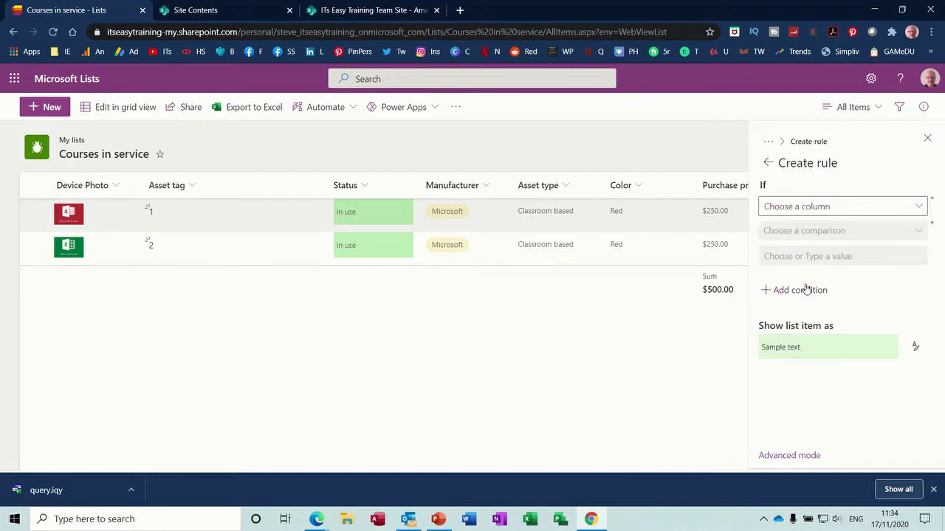
{"action": "left_click", "coordinate": [918, 209]}
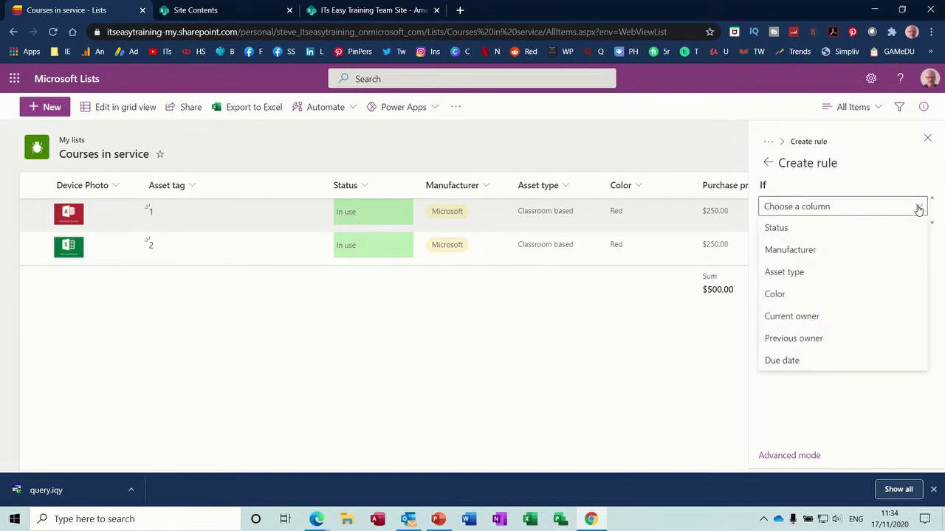
{"action": "left_click", "coordinate": [841, 227]}
{"action": "left_click", "coordinate": [878, 235]}
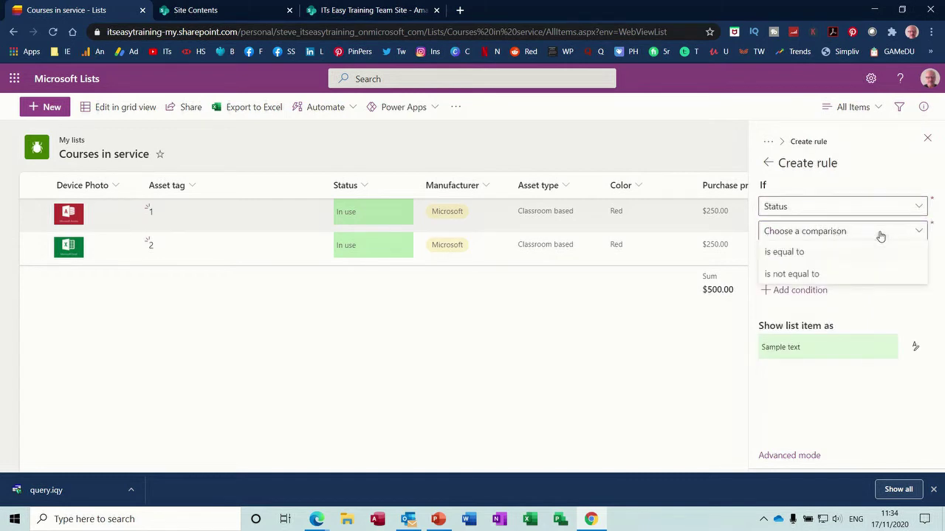
{"action": "left_click", "coordinate": [832, 253]}
{"action": "left_click", "coordinate": [915, 257]}
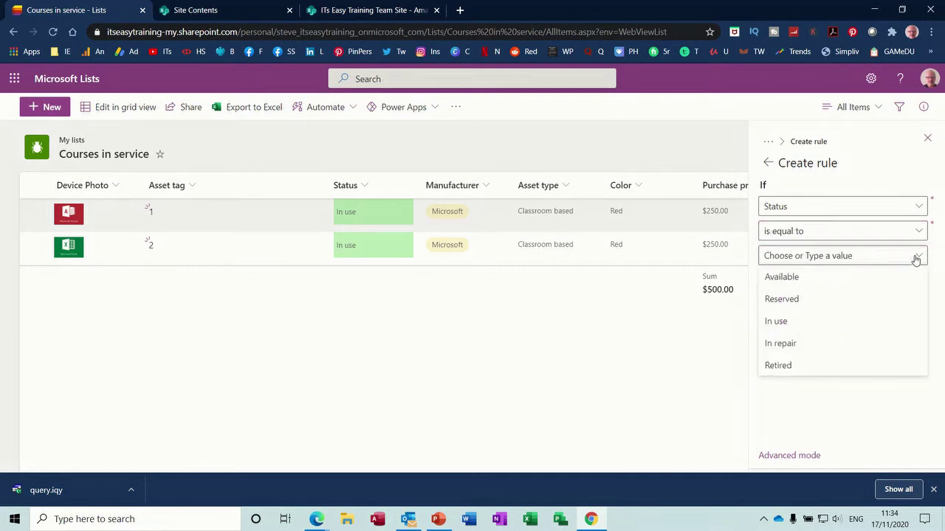
{"action": "left_click", "coordinate": [795, 365]}
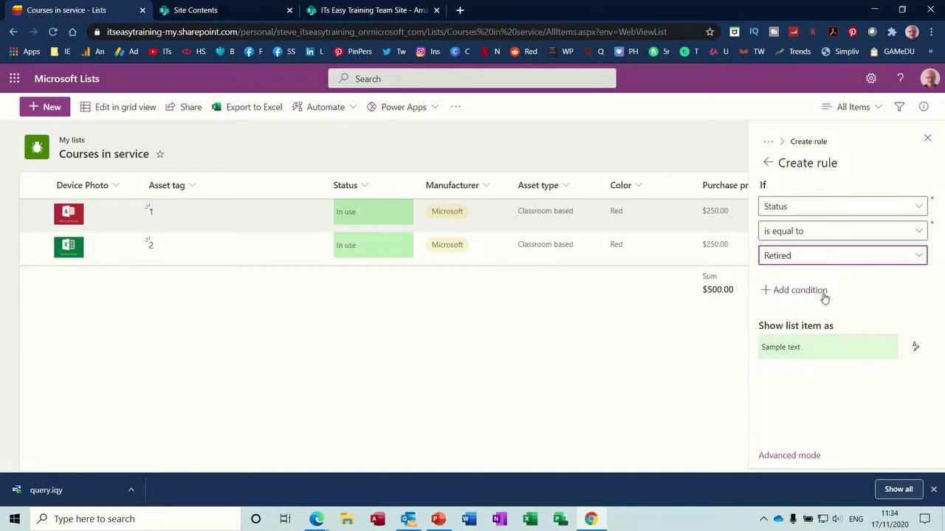
- Give the Retired rule the darkest orange-red fill and close the Status column formatting without saving
{"action": "left_click", "coordinate": [914, 347]}
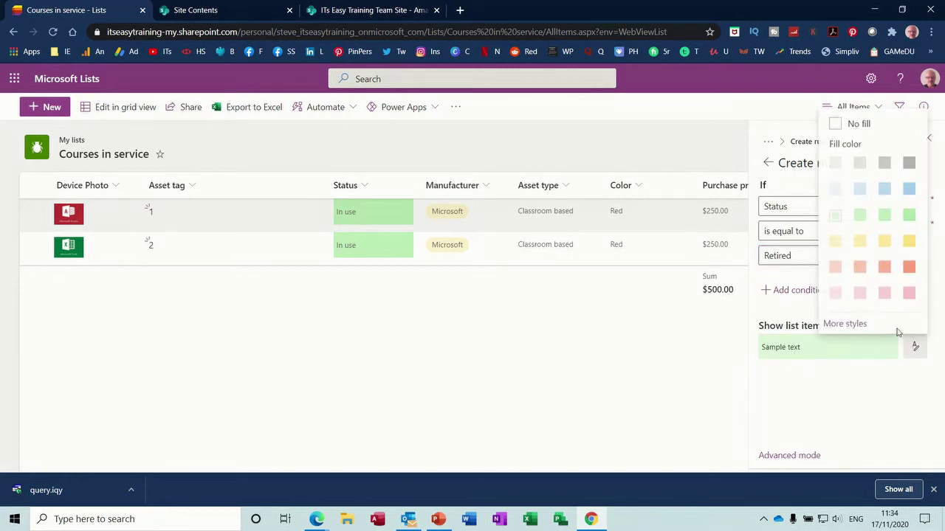
{"action": "left_click", "coordinate": [909, 268]}
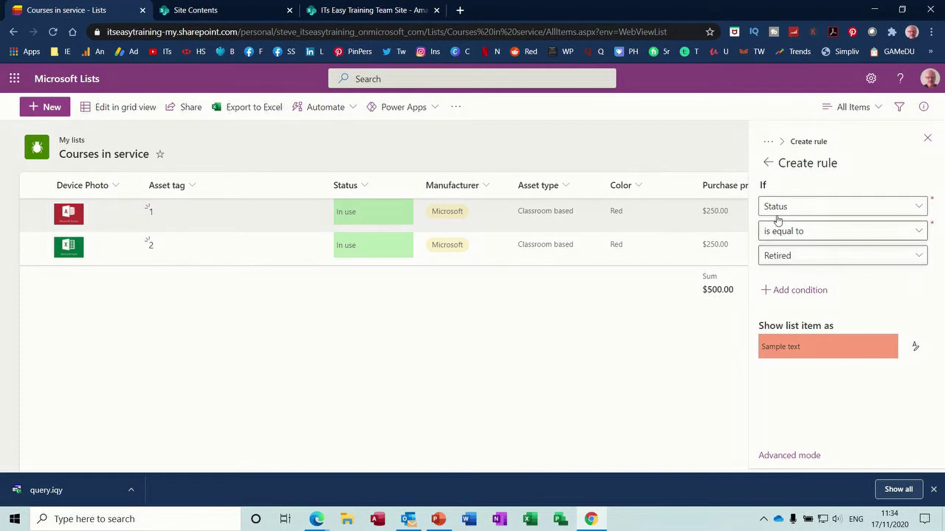
{"action": "left_click", "coordinate": [767, 164]}
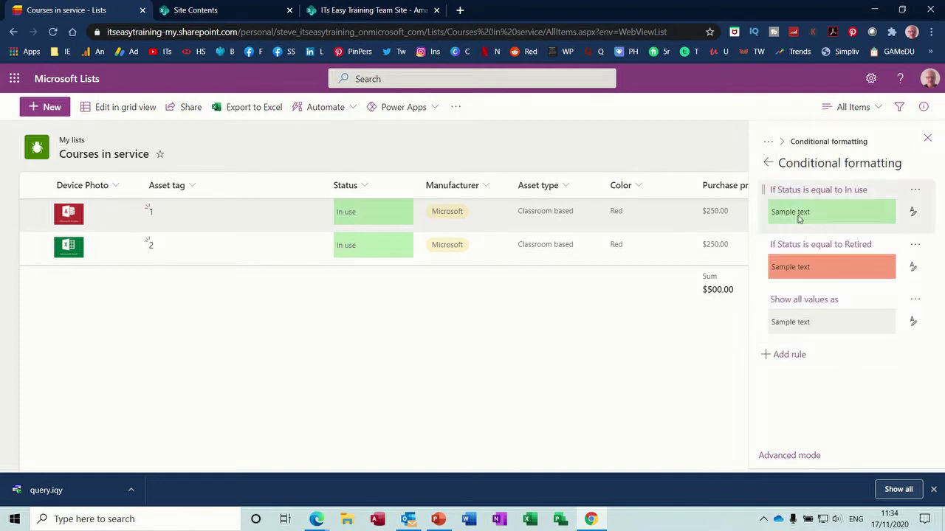
{"action": "left_click", "coordinate": [927, 138]}
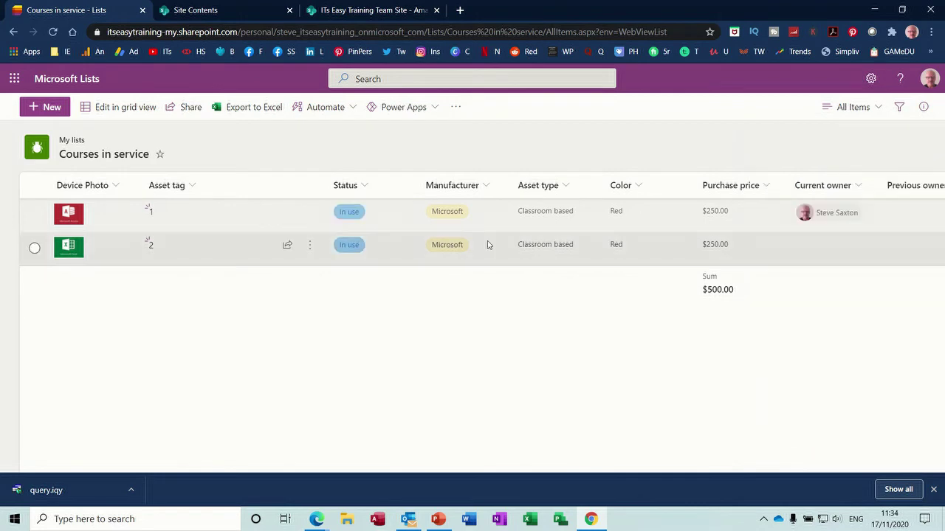
- Open the details of the item with asset tag 2 and set its status to Retired
{"action": "left_click", "coordinate": [358, 247]}
{"action": "left_click", "coordinate": [357, 247]}
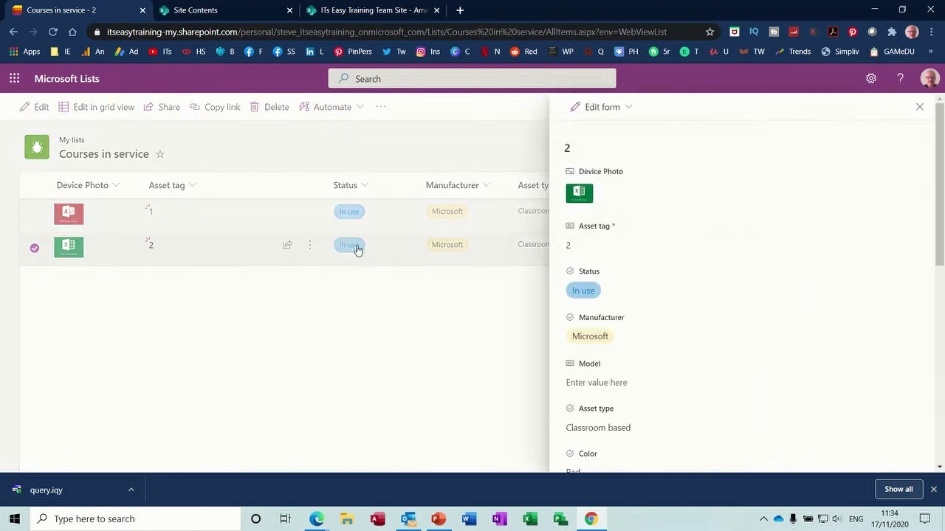
{"action": "left_click", "coordinate": [590, 289]}
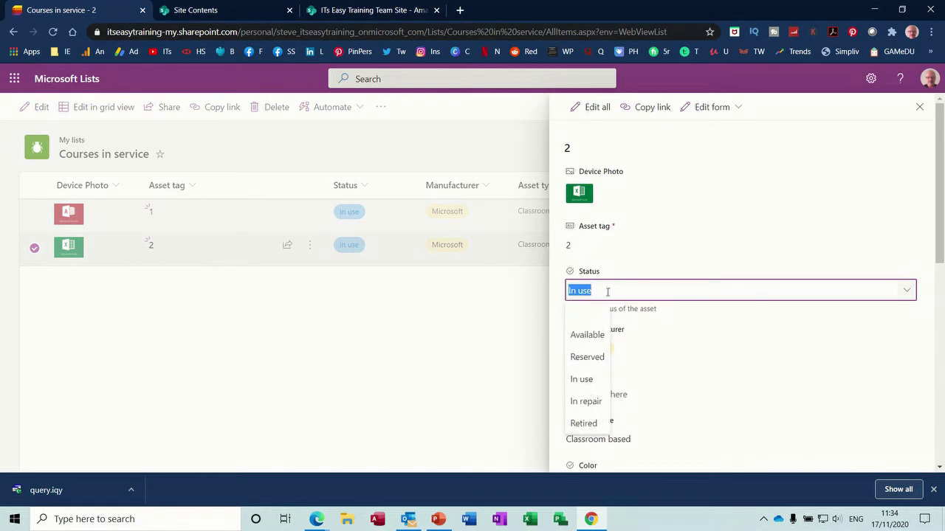
{"action": "left_click", "coordinate": [583, 423]}
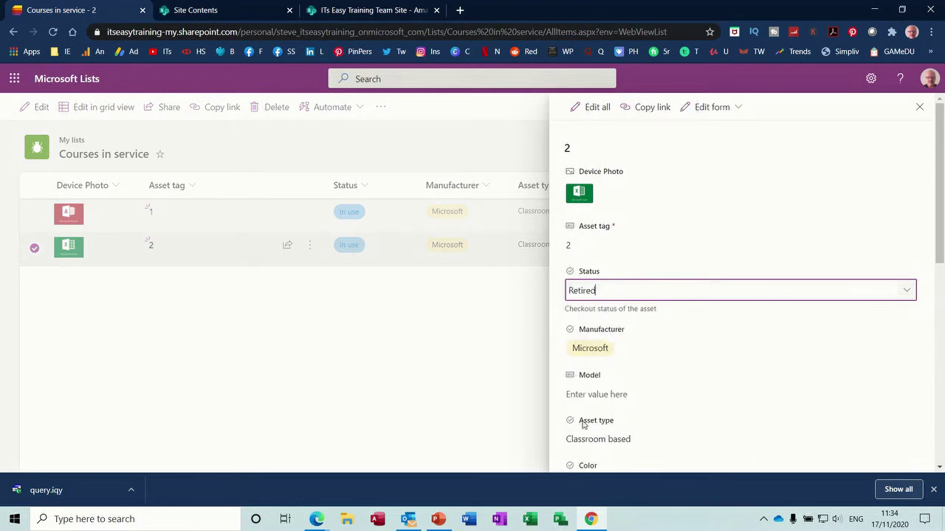
- Dismiss the browser's downloads bar and close the details of item 2
{"action": "left_click_drag", "start_coordinate": [940, 181], "coordinate": [943, 392]}
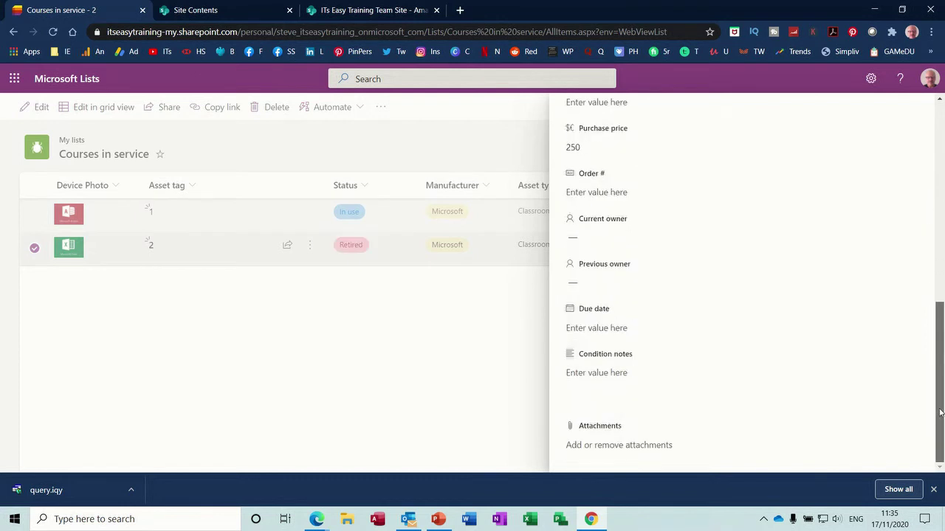
{"action": "left_click_drag", "start_coordinate": [944, 388], "coordinate": [943, 417]}
{"action": "left_click", "coordinate": [933, 490]}
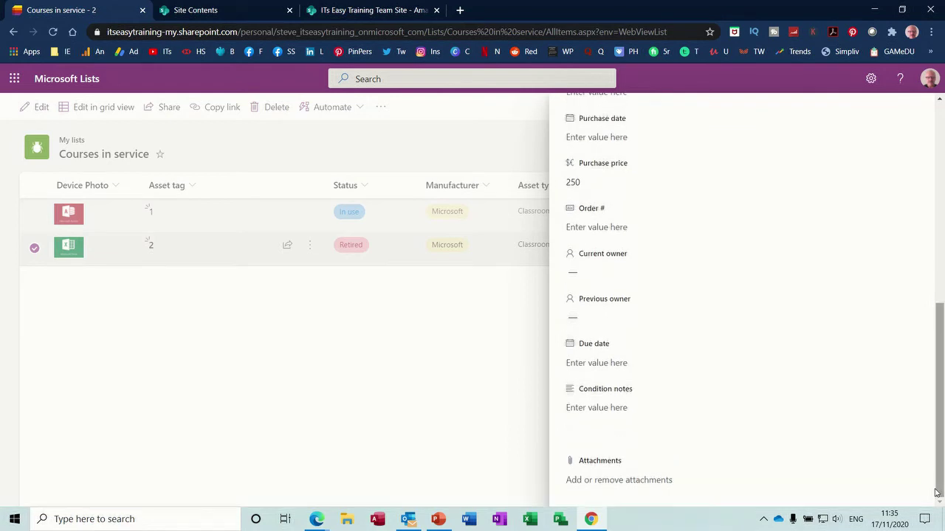
{"action": "left_click", "coordinate": [477, 405]}
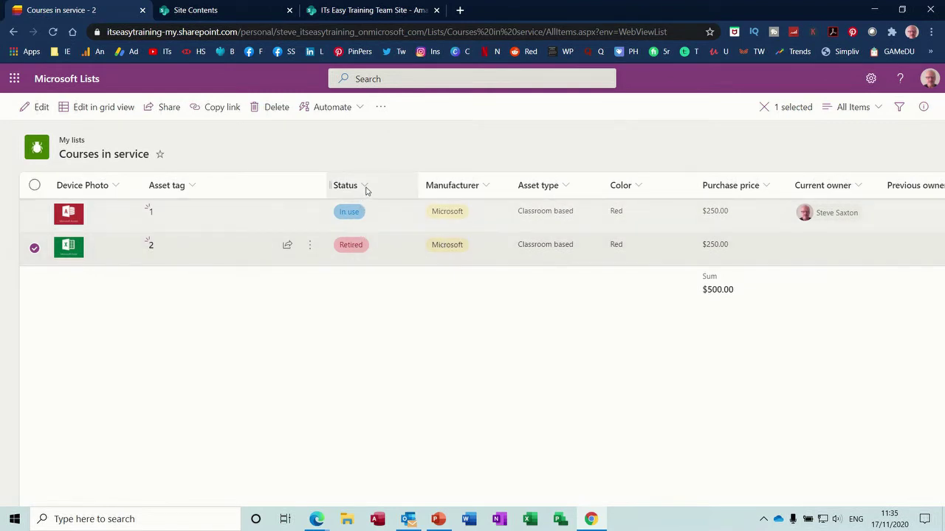
- Add a Count total to the Asset tag column
{"action": "left_click", "coordinate": [192, 190]}
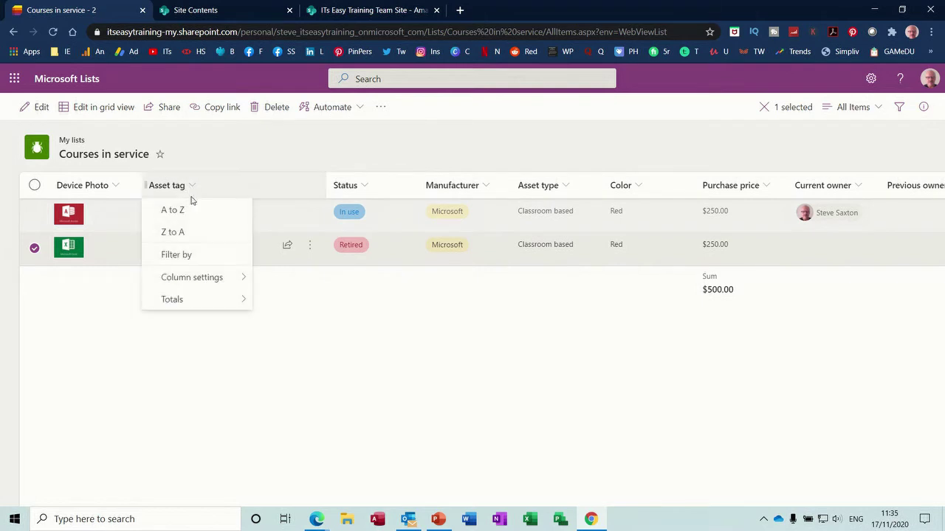
{"action": "mouse_move", "coordinate": [216, 278]}
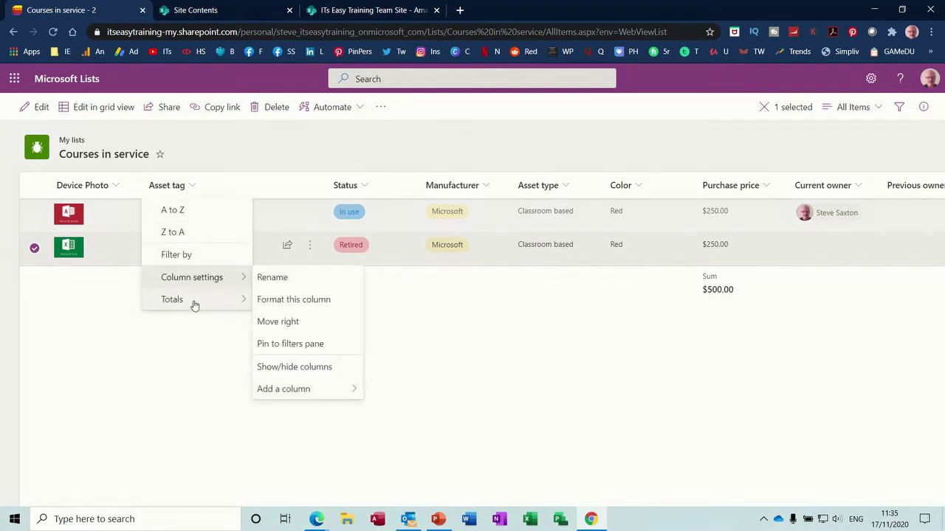
{"action": "mouse_move", "coordinate": [191, 304]}
{"action": "left_click", "coordinate": [280, 320]}
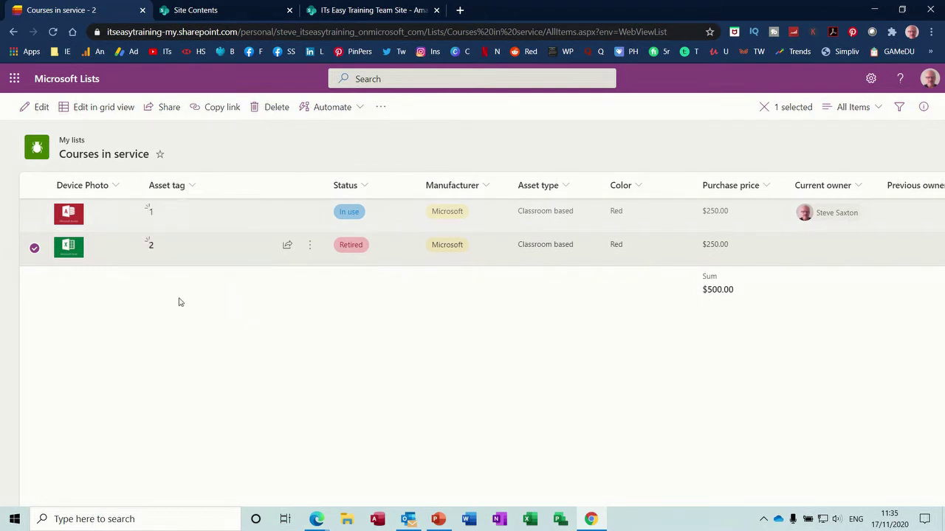
- Open the formatting options for the Asset tag column
{"action": "left_click", "coordinate": [194, 187]}
{"action": "mouse_move", "coordinate": [228, 276]}
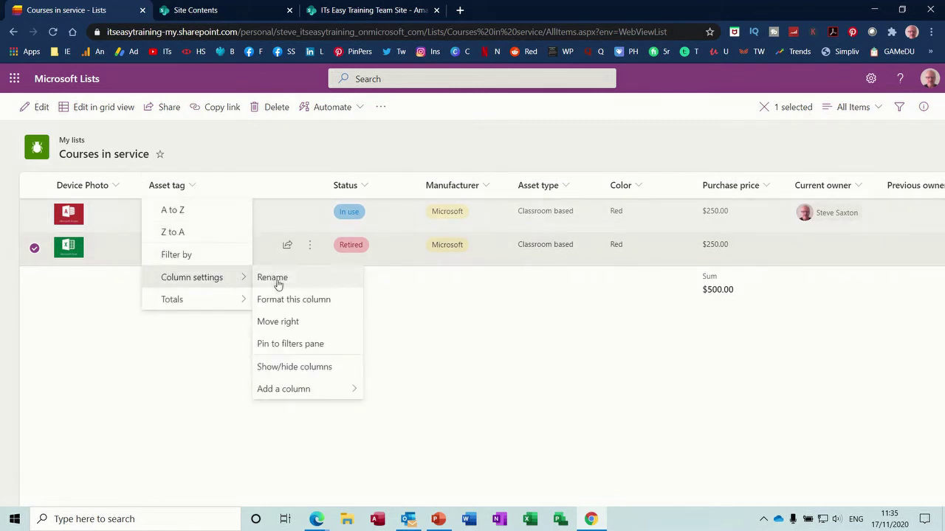
{"action": "left_click", "coordinate": [304, 302]}
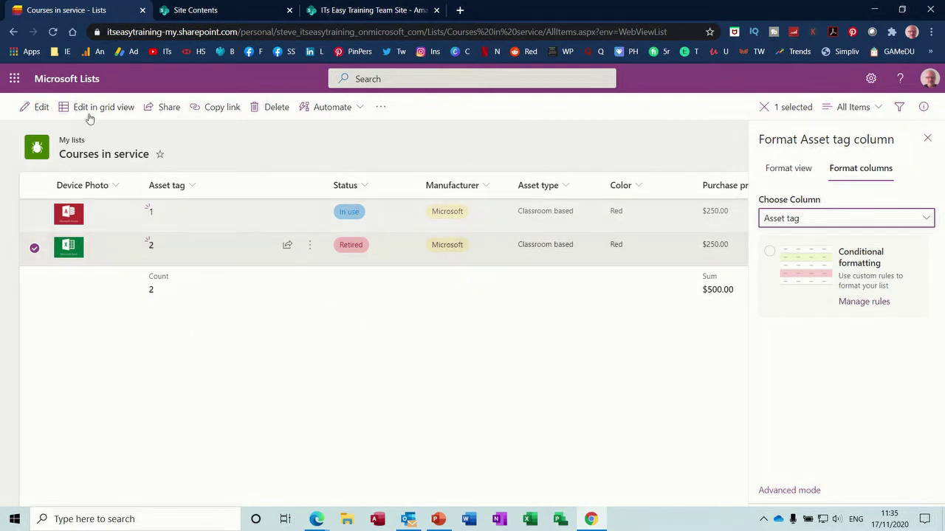
- Start a new blank list from the Lists home page, named Book with the description "Book Types and Location"
{"action": "left_click", "coordinate": [68, 81]}
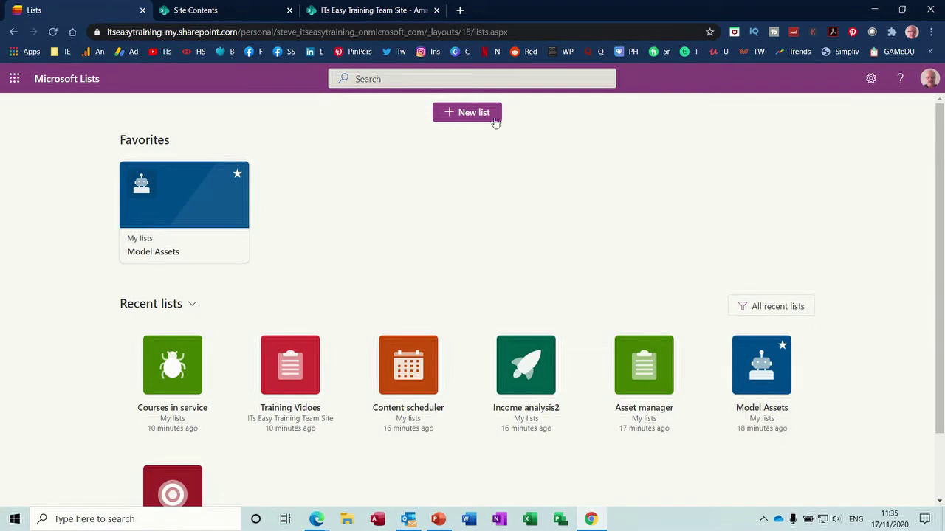
{"action": "left_click", "coordinate": [467, 115]}
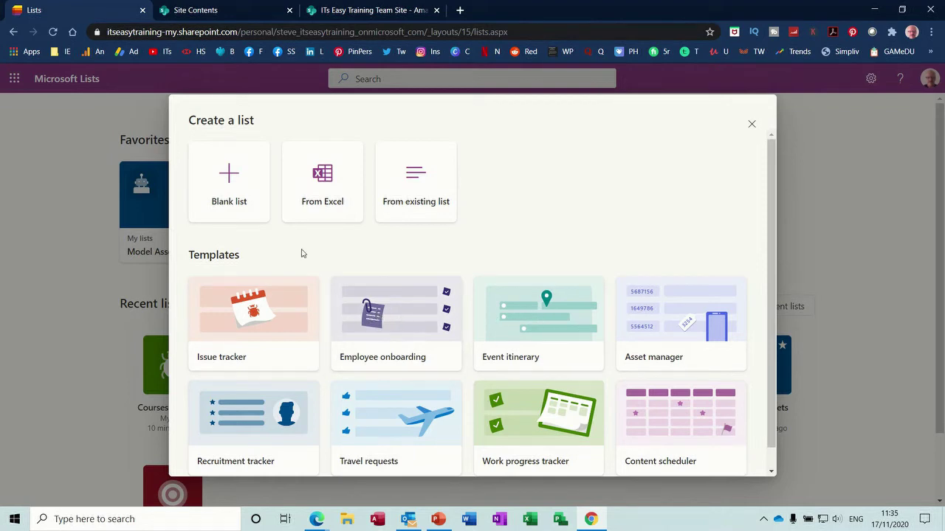
{"action": "left_click", "coordinate": [248, 191]}
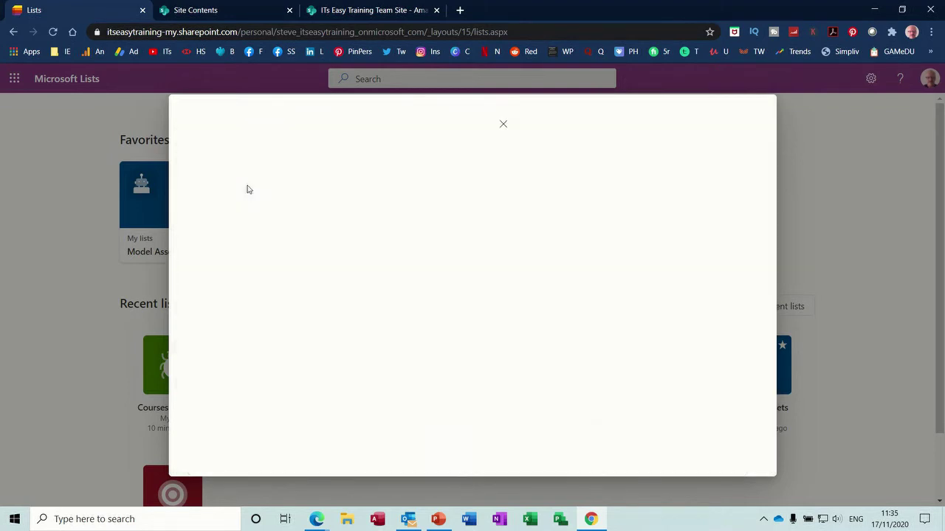
{"action": "left_click", "coordinate": [369, 152]}
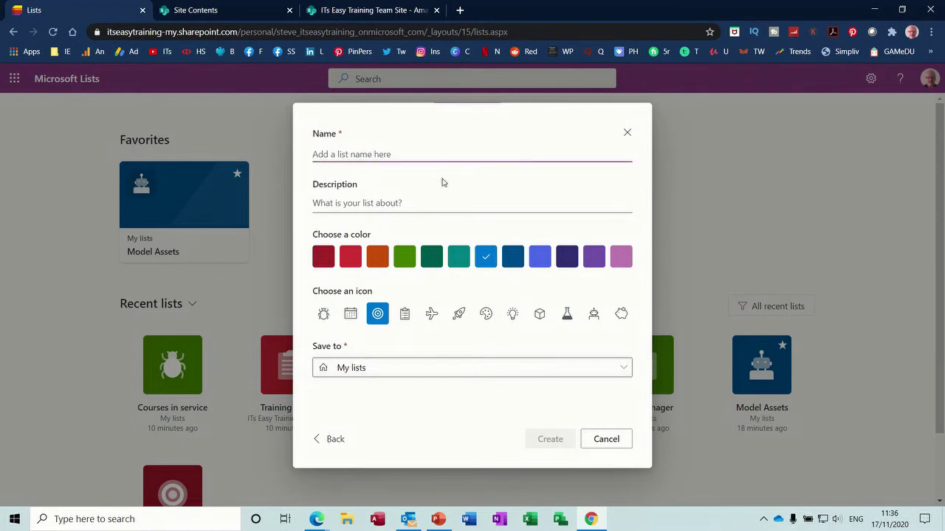
{"action": "type", "text": "Book"}
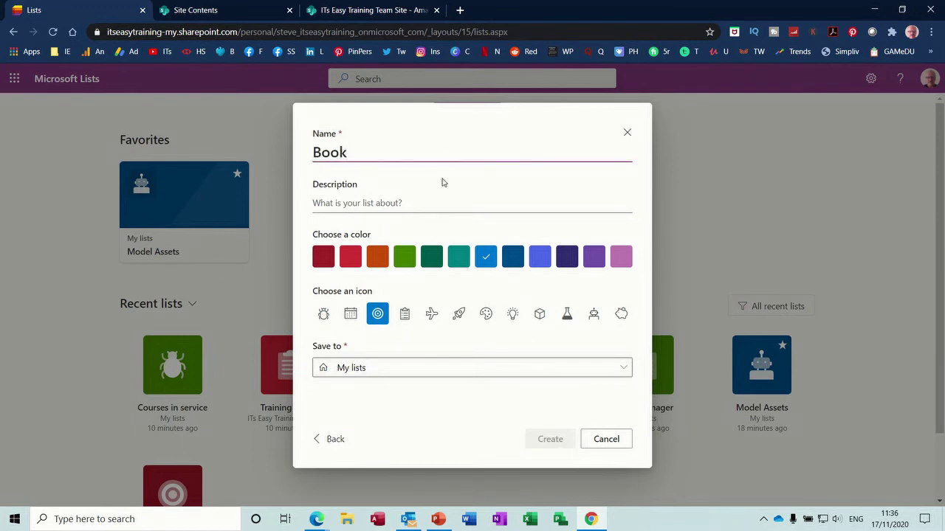
{"action": "left_click", "coordinate": [396, 202]}
{"action": "type", "text": "Book Types and Location"}
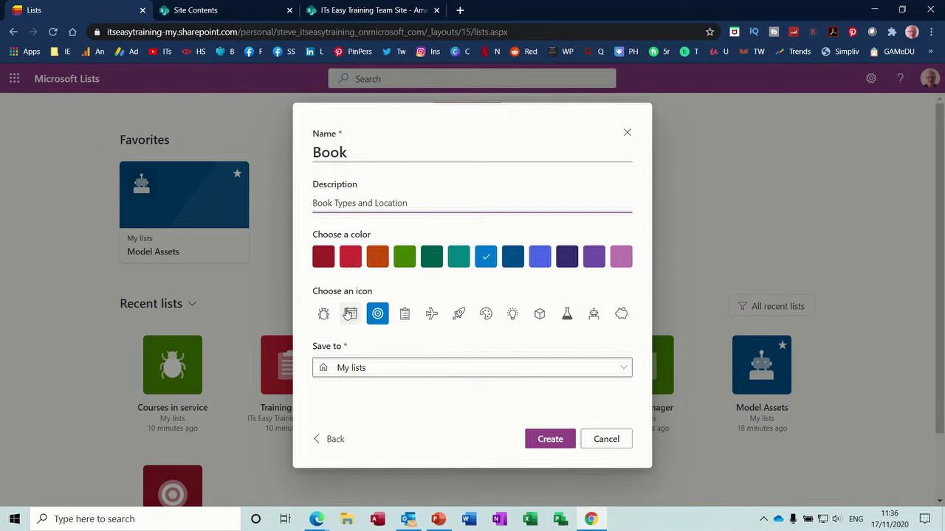
- Give the Book list the clipboard icon and the pink color, and create it in My lists
{"action": "left_click", "coordinate": [405, 316]}
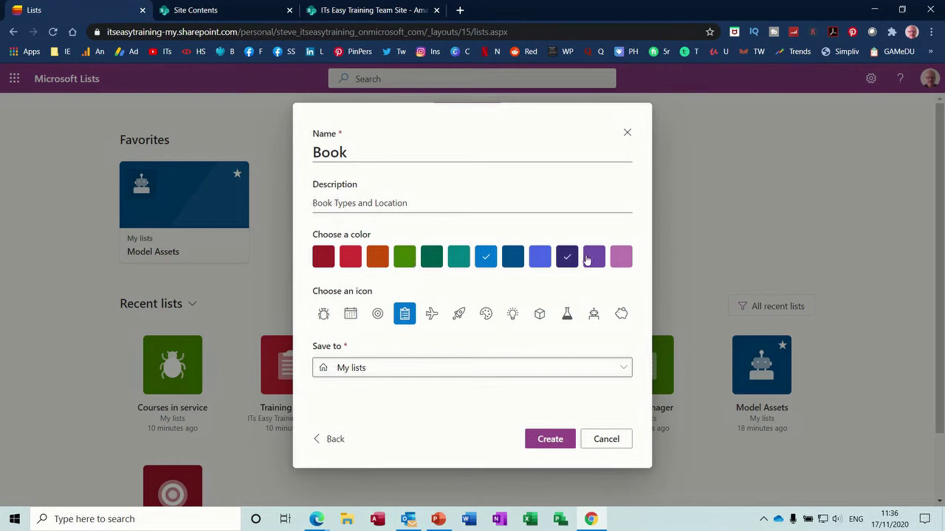
{"action": "left_click", "coordinate": [620, 257]}
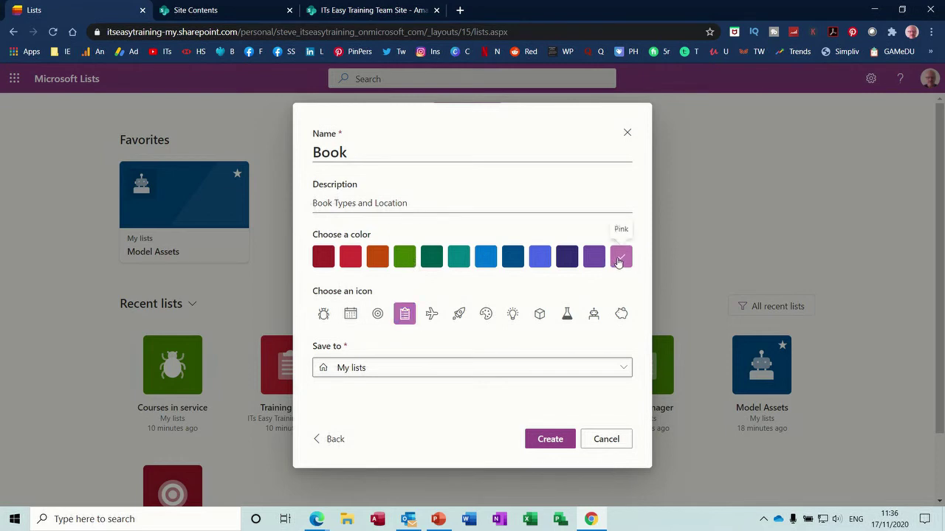
{"action": "left_click", "coordinate": [550, 437]}
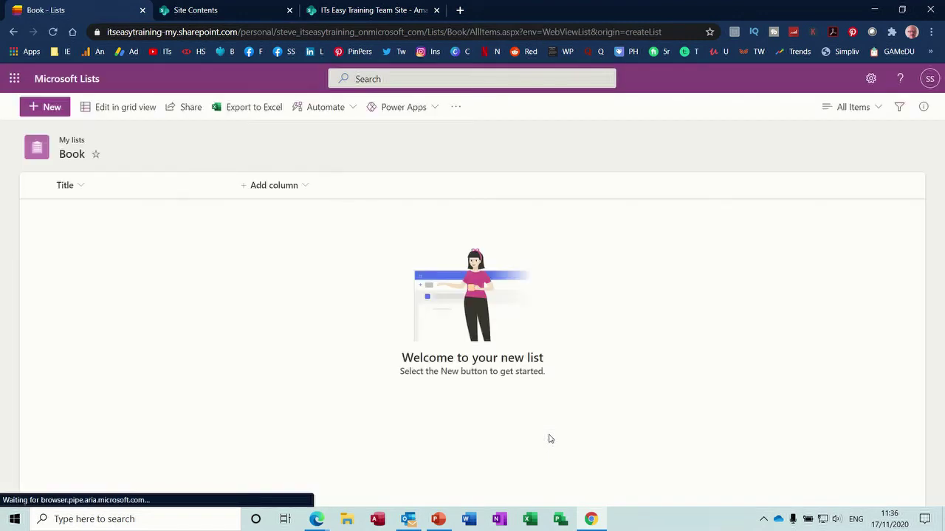
- Rename the Title column to Book Title
{"action": "left_click", "coordinate": [80, 189]}
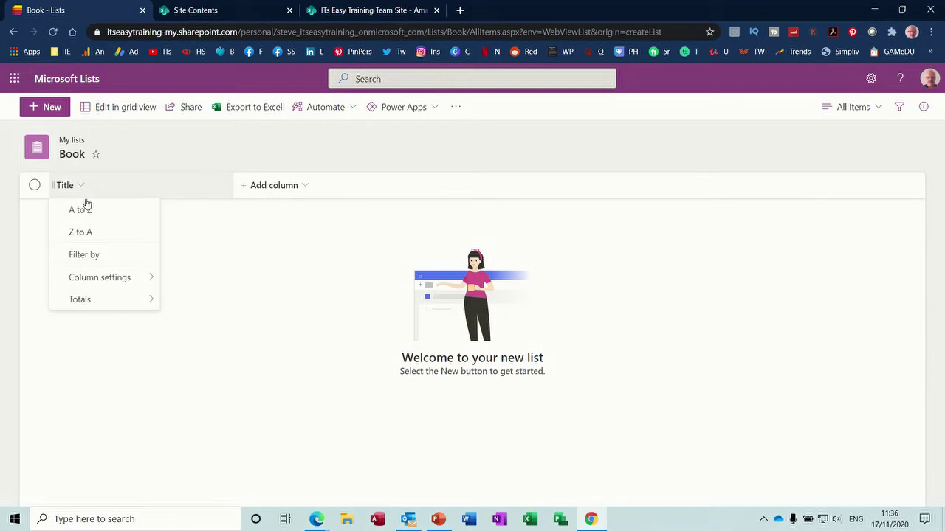
{"action": "mouse_move", "coordinate": [123, 278]}
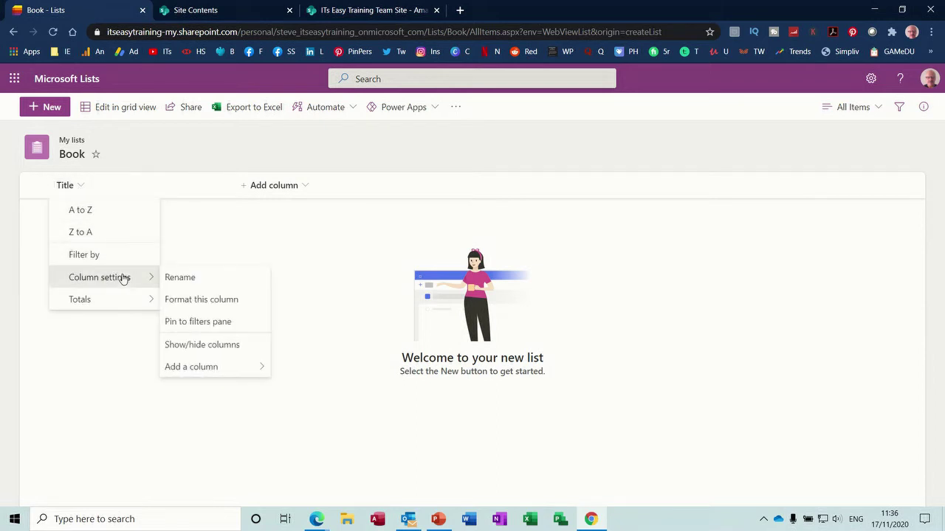
{"action": "left_click", "coordinate": [181, 278]}
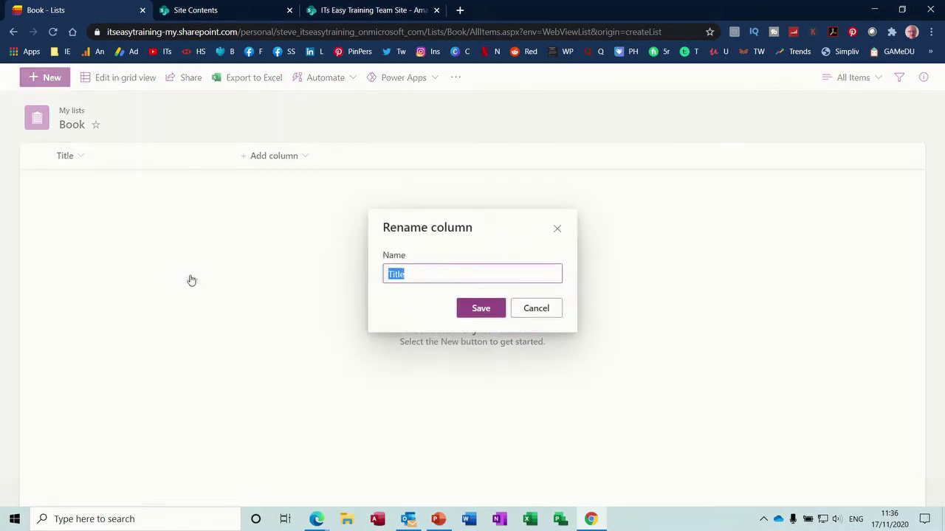
{"action": "type", "text": "Book"}
{"action": "left_click", "coordinate": [478, 308]}
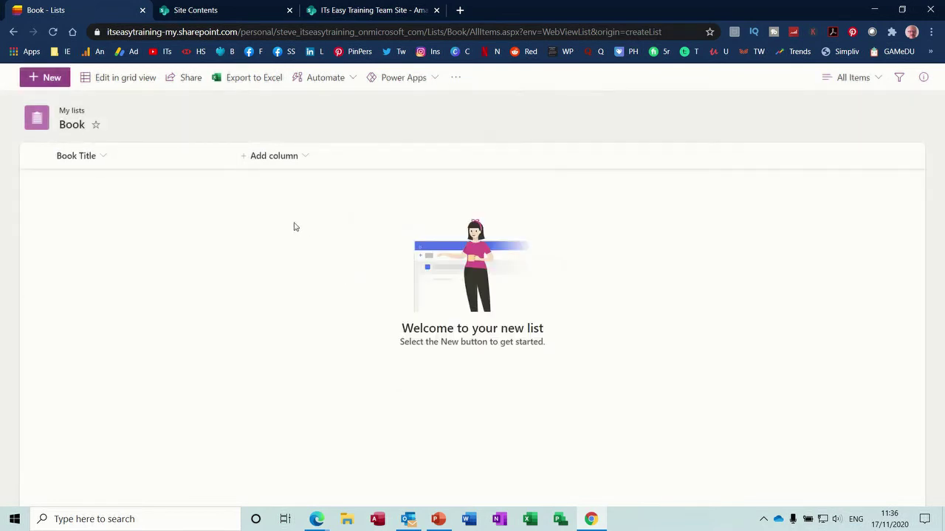
- Add a single line of text column named "Type of topic" with no description
{"action": "left_click", "coordinate": [305, 161]}
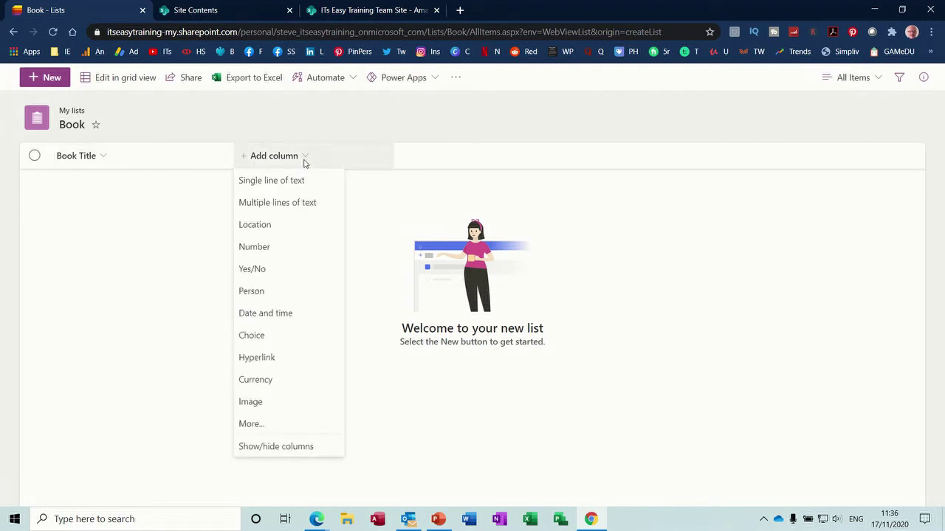
{"action": "left_click", "coordinate": [258, 184]}
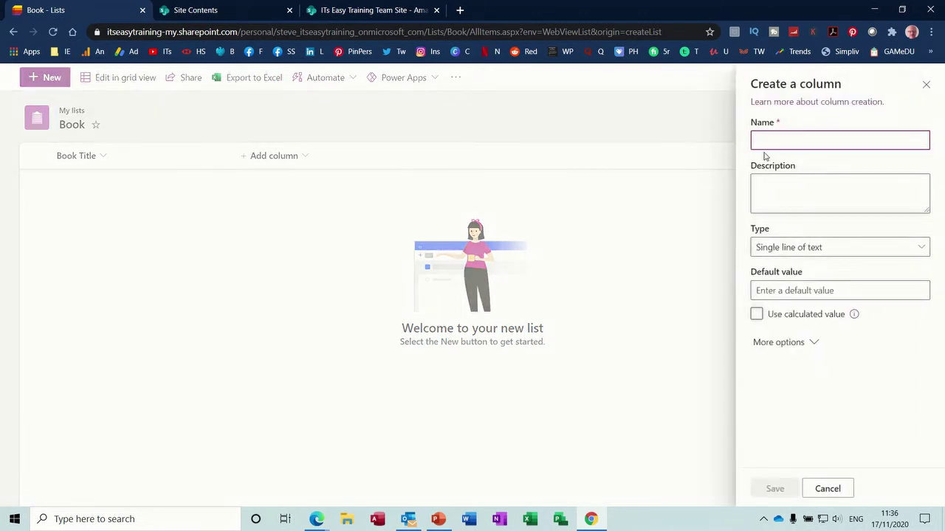
{"action": "type", "text": "Genre"}
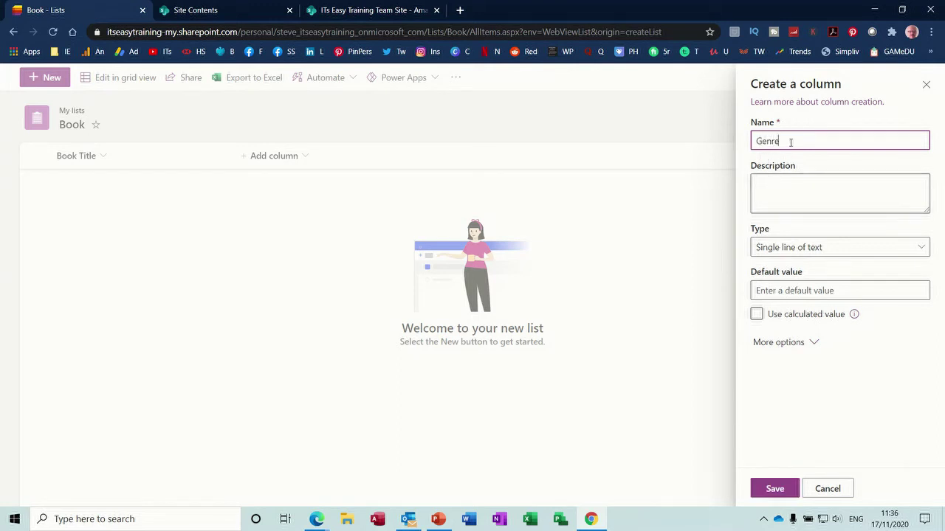
{"action": "left_click_drag", "start_coordinate": [790, 142], "coordinate": [745, 142]}
{"action": "type", "text": "T"}
{"action": "left_click", "coordinate": [766, 189]}
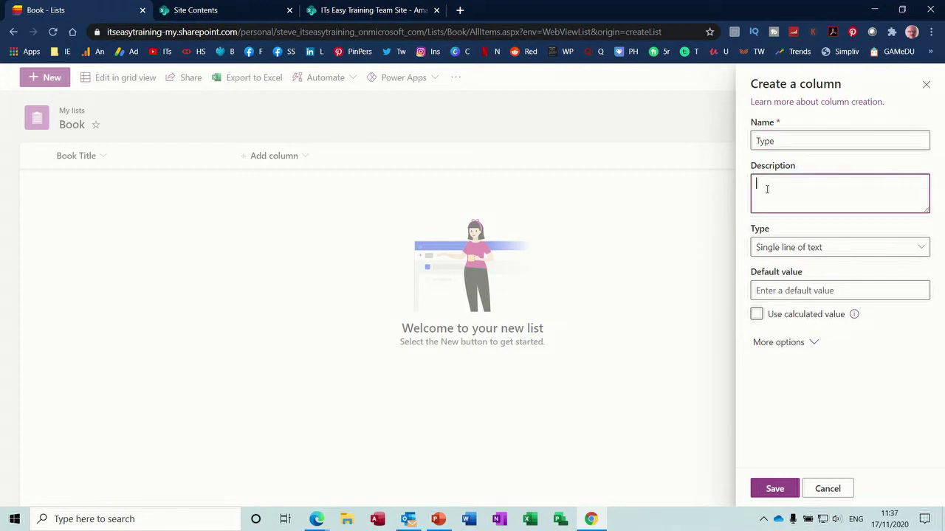
{"action": "left_click", "coordinate": [771, 488]}
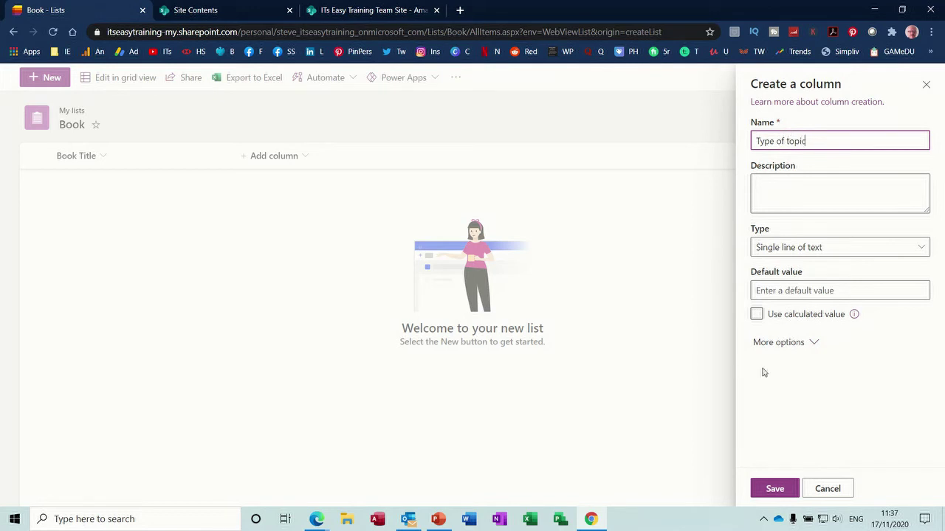
{"action": "left_click", "coordinate": [772, 487]}
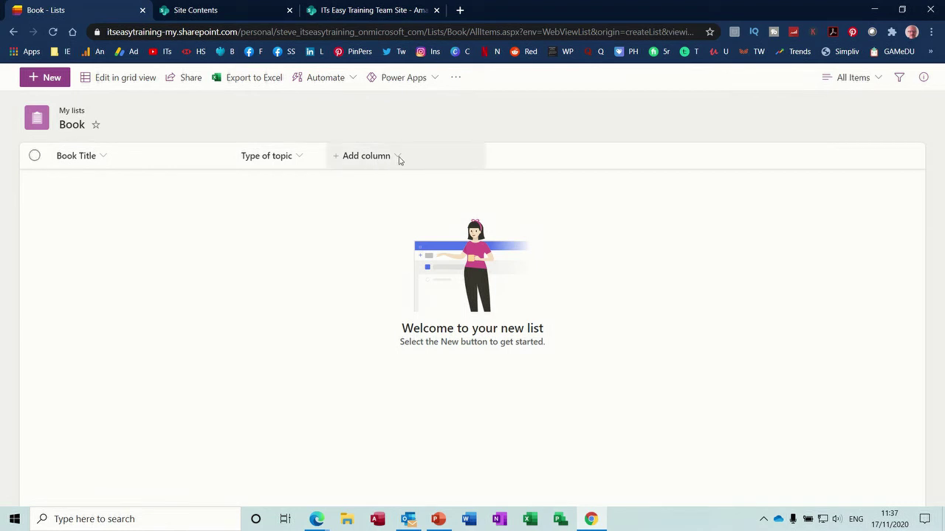
- Add a currency column named Price with the description "Price of the book" and the United Kingdom pound format
{"action": "left_click", "coordinate": [398, 160]}
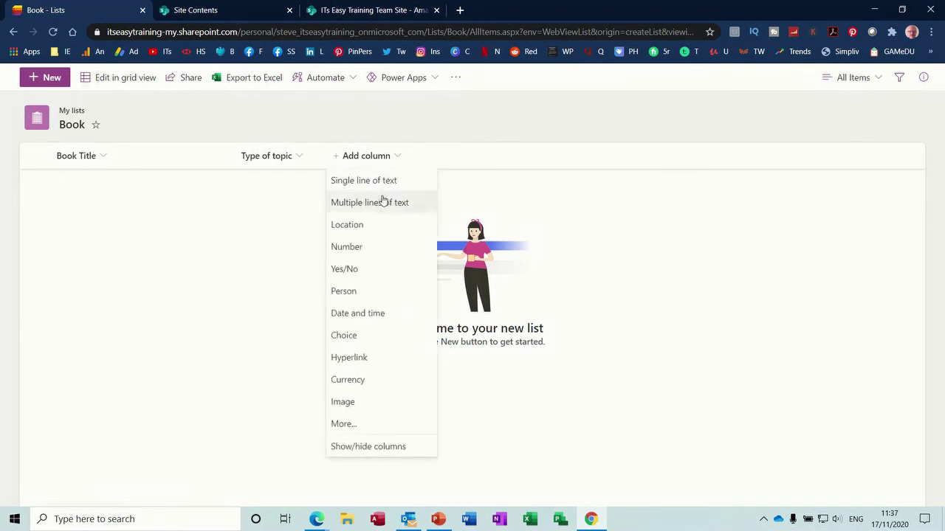
{"action": "left_click", "coordinate": [355, 383]}
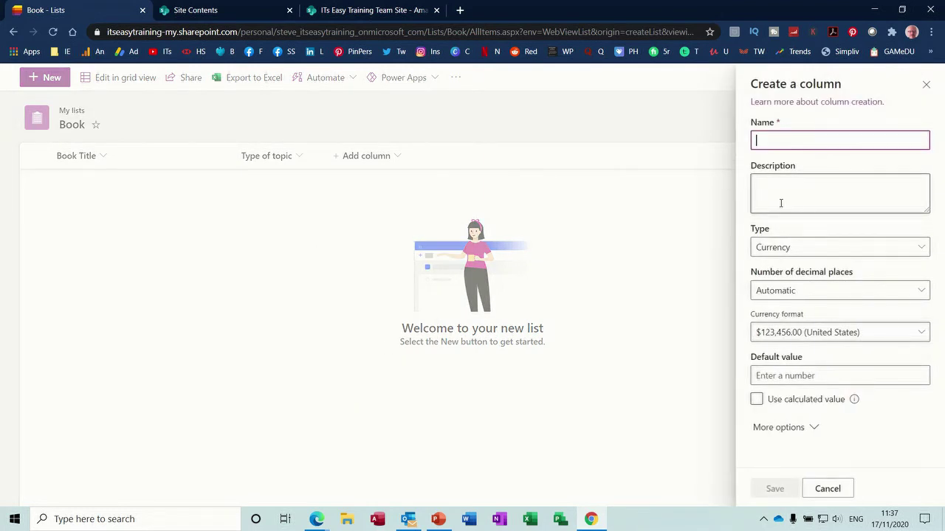
{"action": "type", "text": "Price"}
{"action": "left_click", "coordinate": [777, 186]}
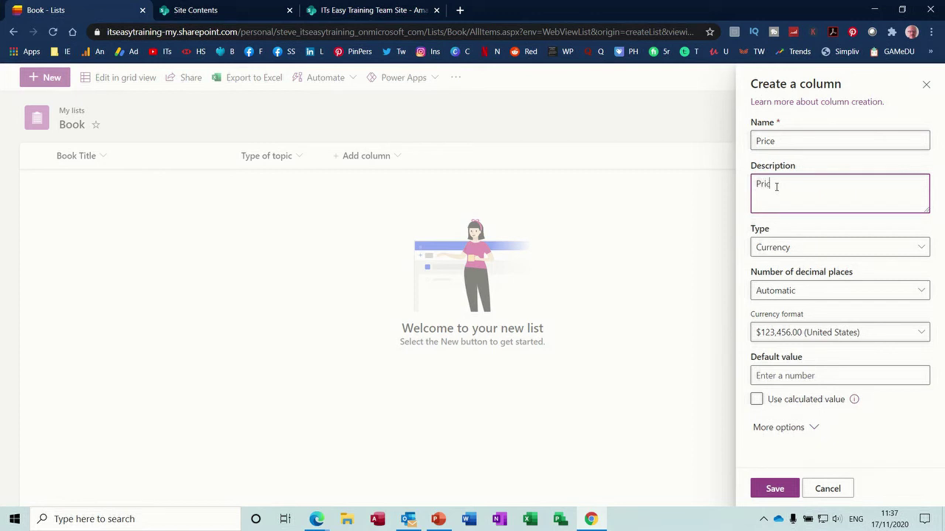
{"action": "type", "text": "Price of the book"}
{"action": "left_click", "coordinate": [923, 333]}
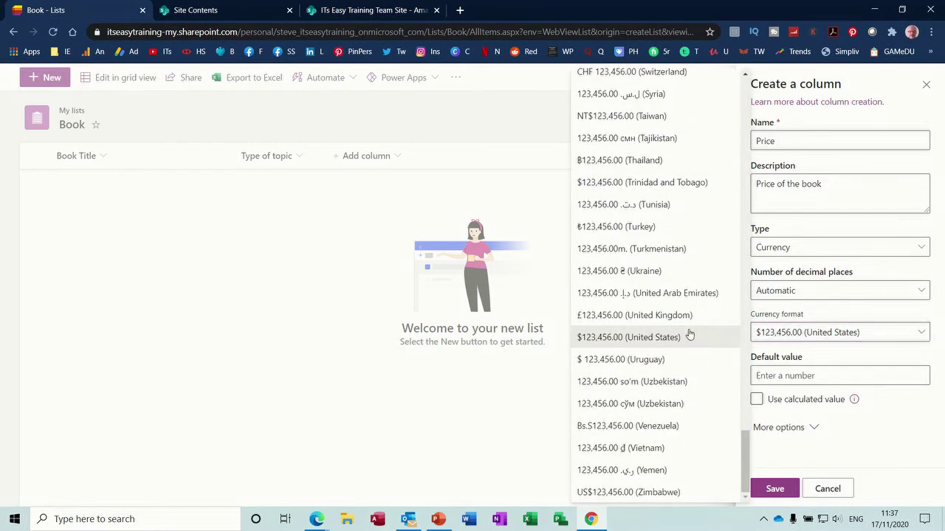
{"action": "left_click", "coordinate": [662, 315]}
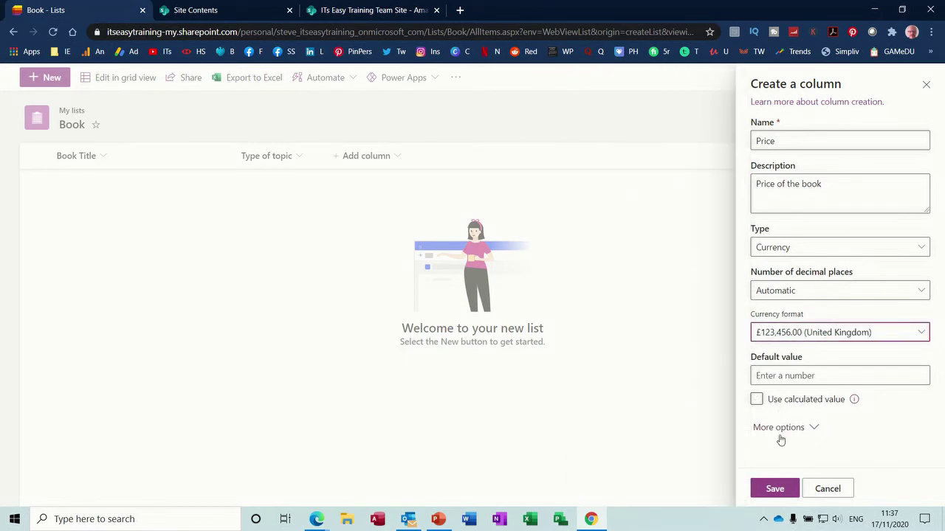
{"action": "left_click", "coordinate": [773, 489]}
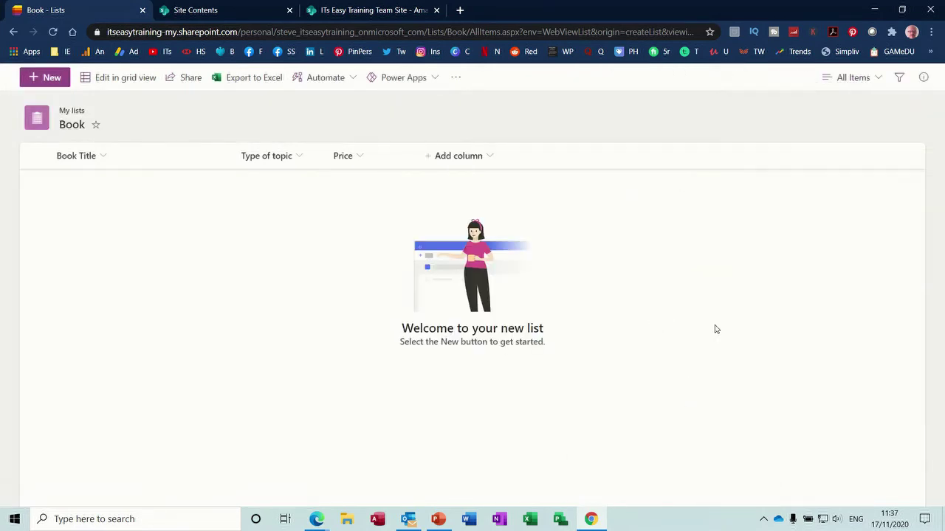
- Add a single line of text column named Location with the description "Where it is"
{"action": "left_click", "coordinate": [484, 159]}
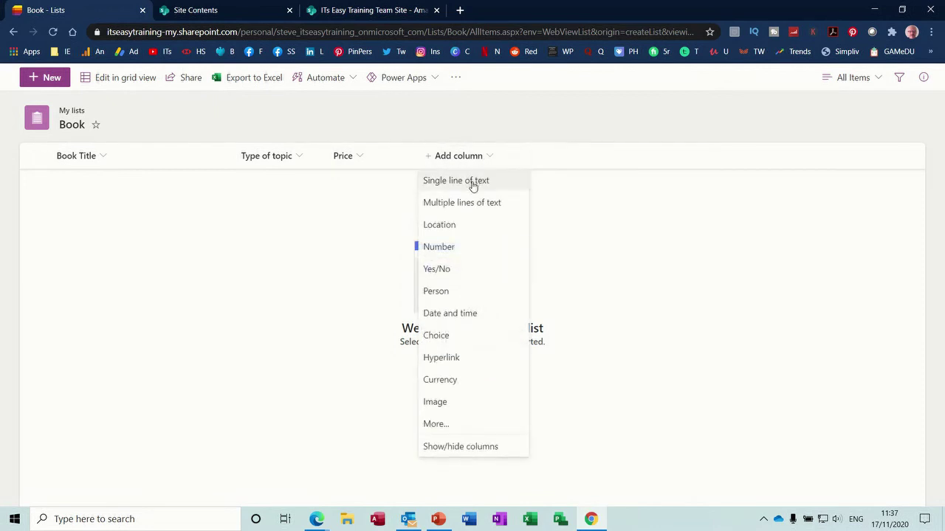
{"action": "left_click", "coordinate": [472, 183]}
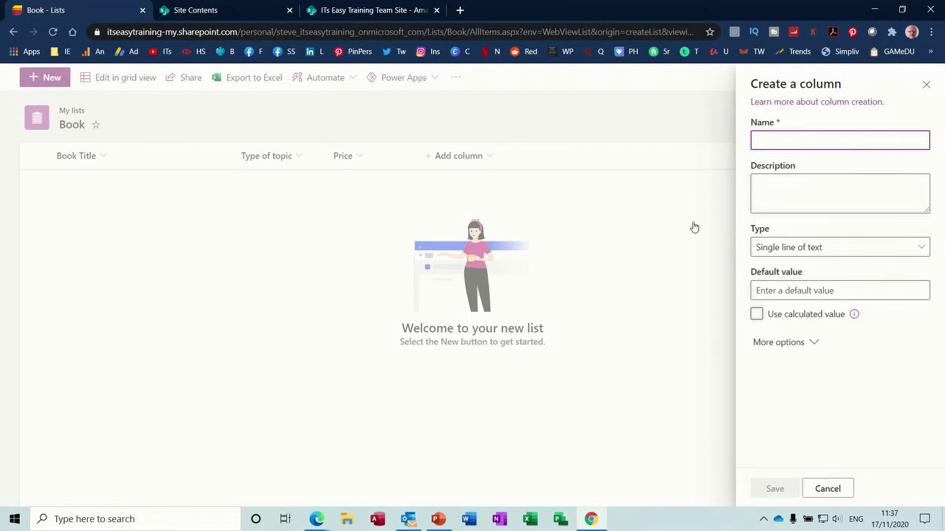
{"action": "type", "text": "Location"}
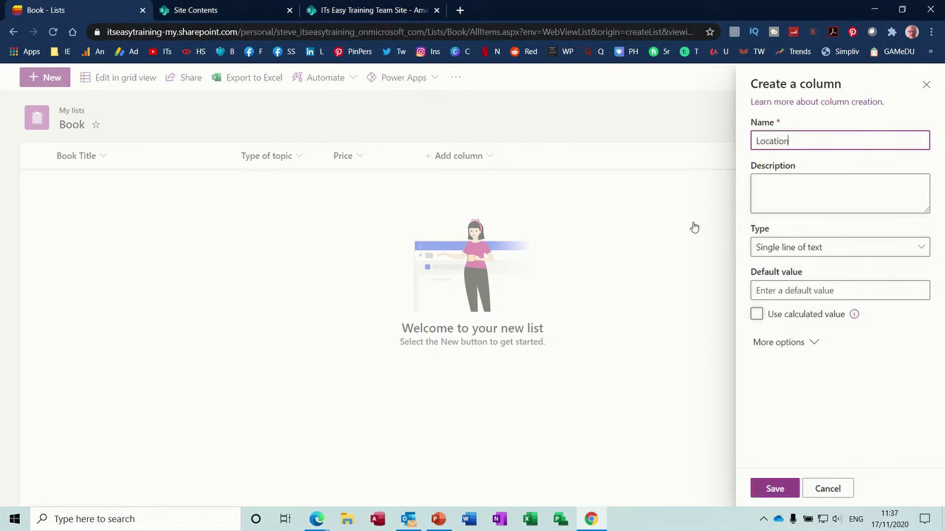
{"action": "left_click", "coordinate": [781, 184]}
{"action": "type", "text": "Where it is"}
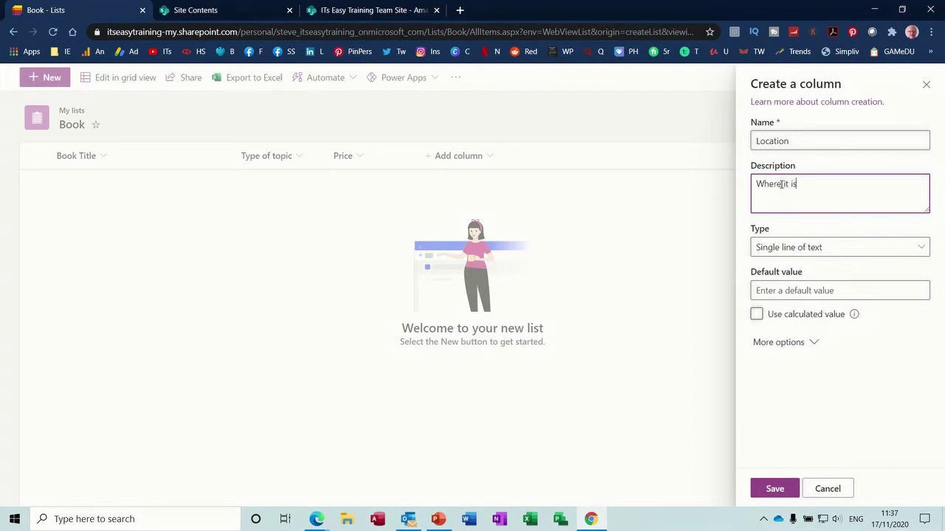
{"action": "left_click", "coordinate": [774, 489]}
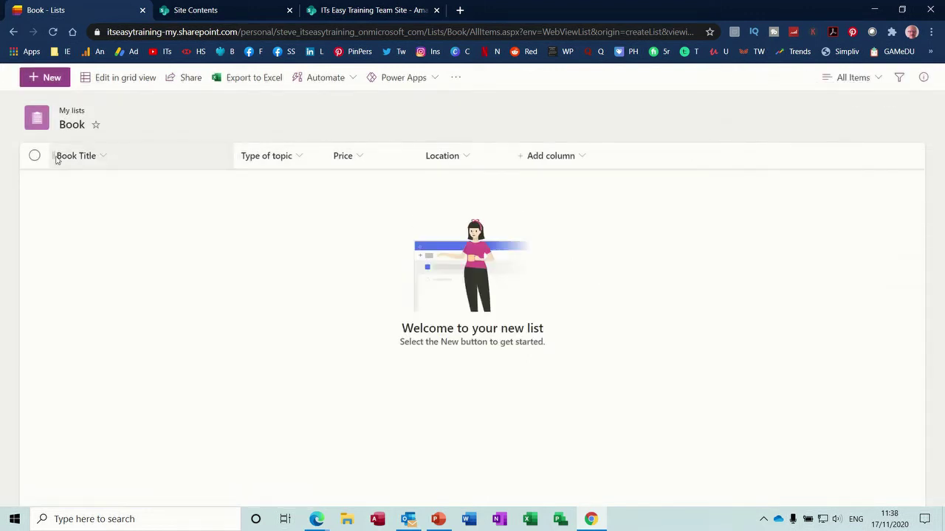
- Add an item with the book title Troy, type of topic Greek, price 10 and location "Book shelf"
{"action": "left_click", "coordinate": [50, 77]}
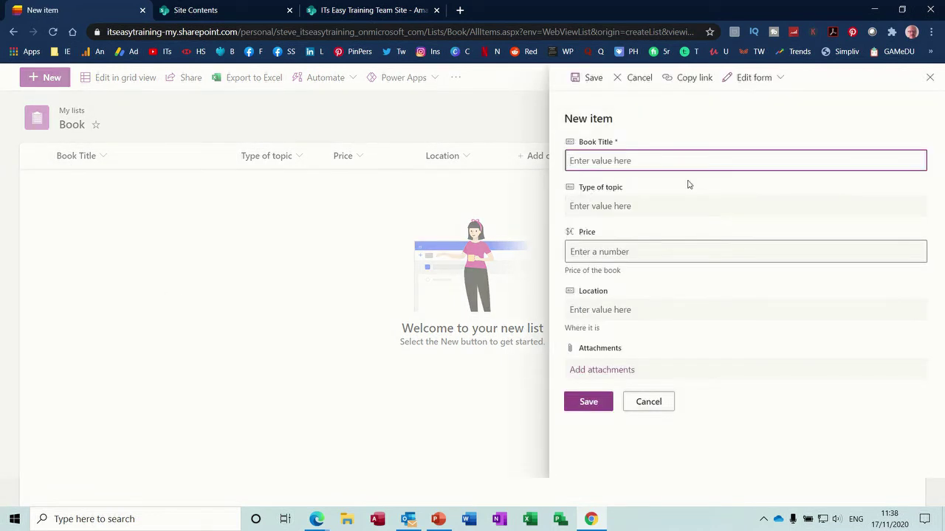
{"action": "type", "text": "Troy"}
{"action": "left_click", "coordinate": [611, 251]}
{"action": "type", "text": "10"}
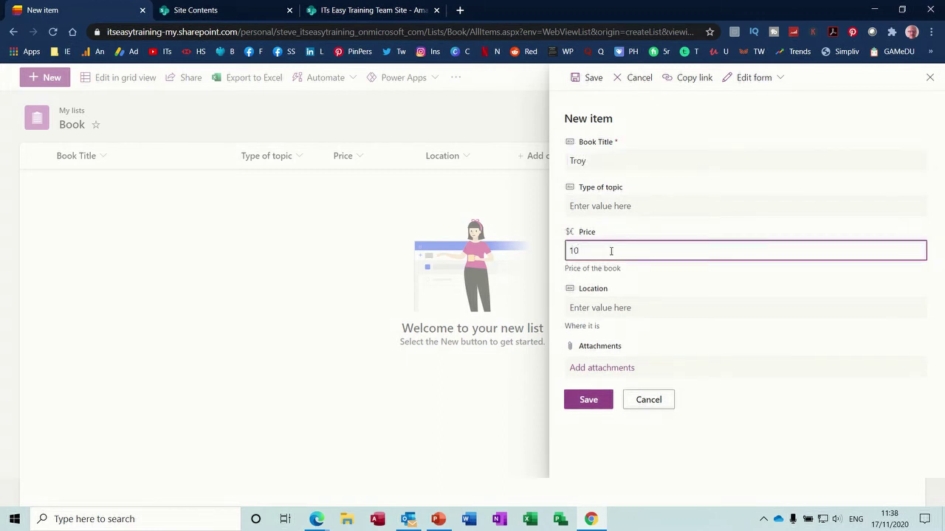
{"action": "left_click", "coordinate": [605, 206]}
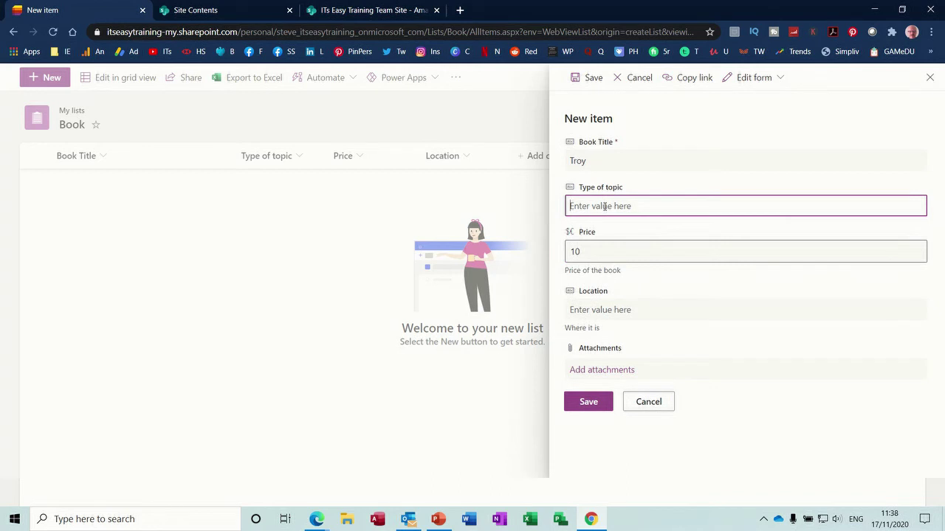
{"action": "type", "text": "Greek"}
{"action": "left_click", "coordinate": [601, 316]}
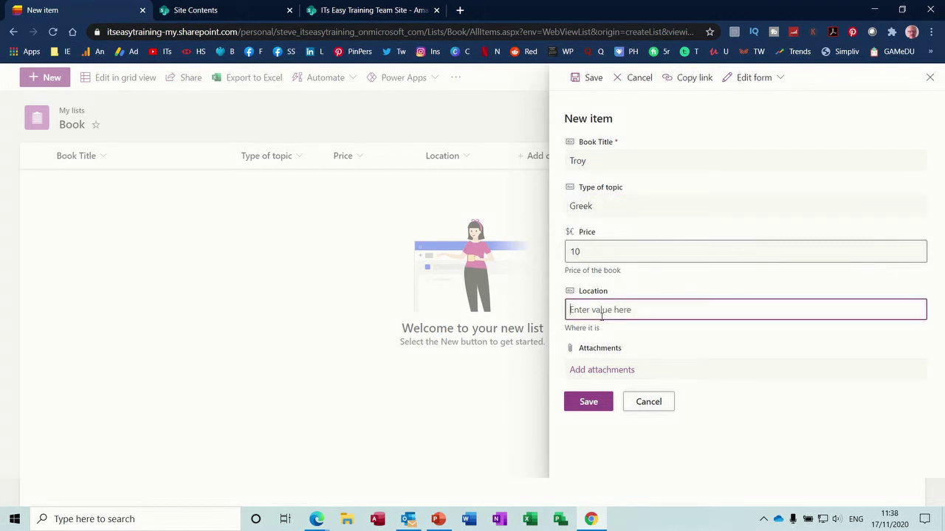
{"action": "type", "text": "U"}
{"action": "key", "text": "BackSpace"}
{"action": "type", "text": "Book shelf"}
{"action": "left_click", "coordinate": [588, 402]}
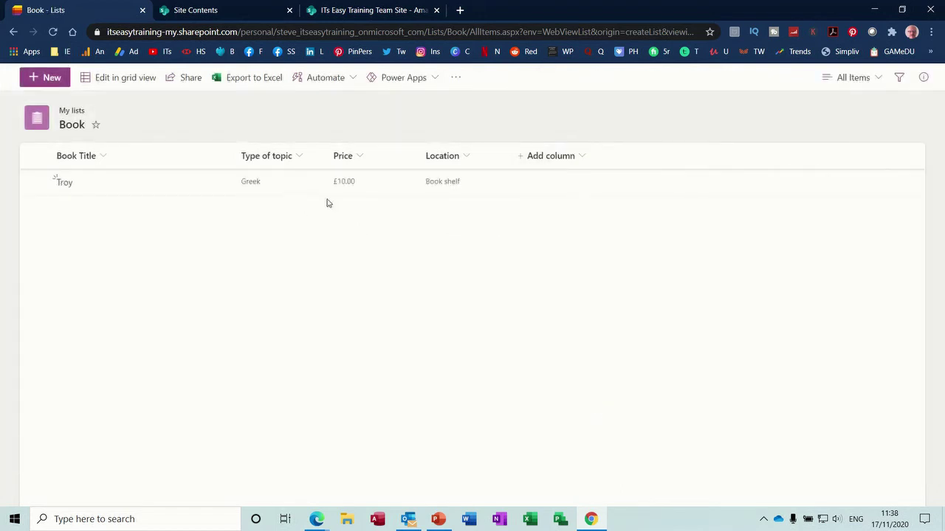
- Add an item with the book title Roman Army, type of topic Roman, price 20 and location "Book Shelf"
{"action": "left_click", "coordinate": [52, 79]}
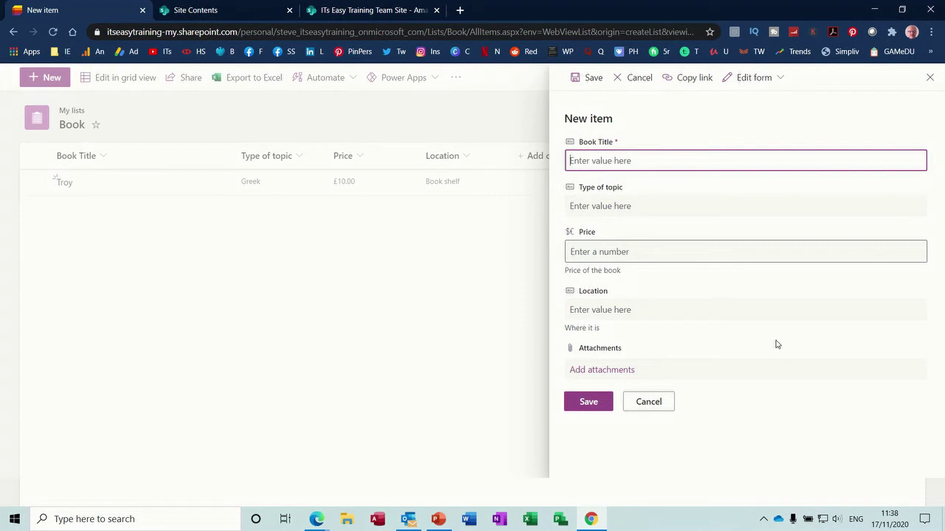
{"action": "type", "text": "Roman Army"}
{"action": "left_click", "coordinate": [676, 212]}
{"action": "type", "text": "20"}
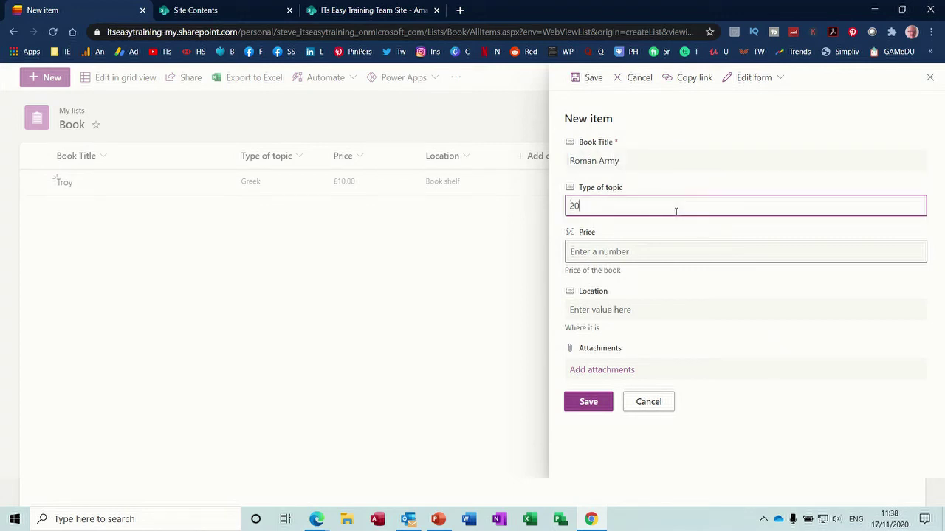
{"action": "key", "text": "BackSpace"}
{"action": "key", "text": "BackSpace"}
{"action": "type", "text": "Ro"}
{"action": "left_click", "coordinate": [592, 251]}
{"action": "type", "text": "20"}
{"action": "left_click", "coordinate": [586, 308]}
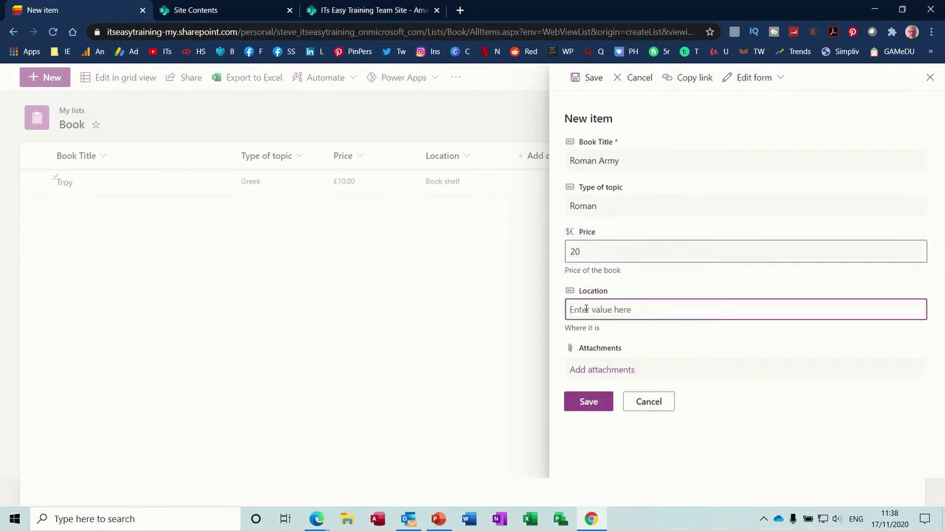
{"action": "type", "text": "Book Shelf"}
{"action": "left_click", "coordinate": [586, 403]}
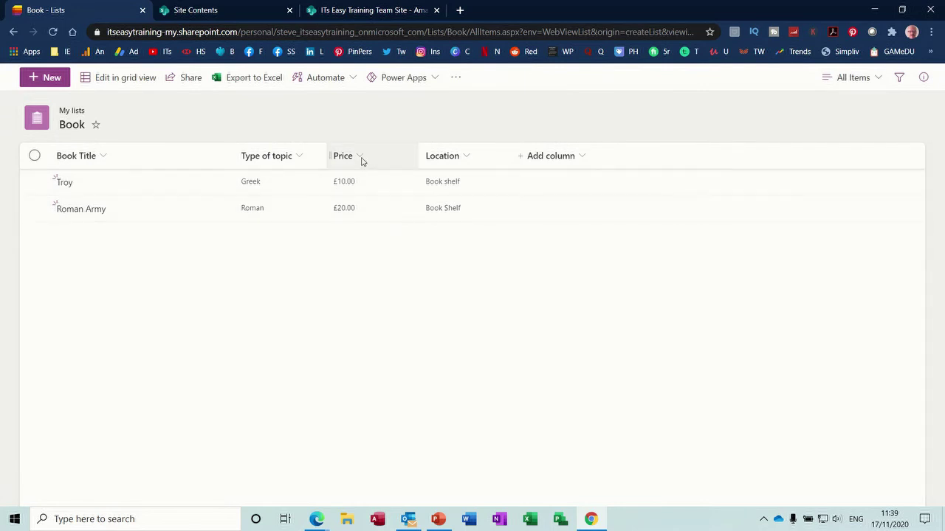
- Show a Sum total for the Price column
{"action": "left_click", "coordinate": [362, 161]}
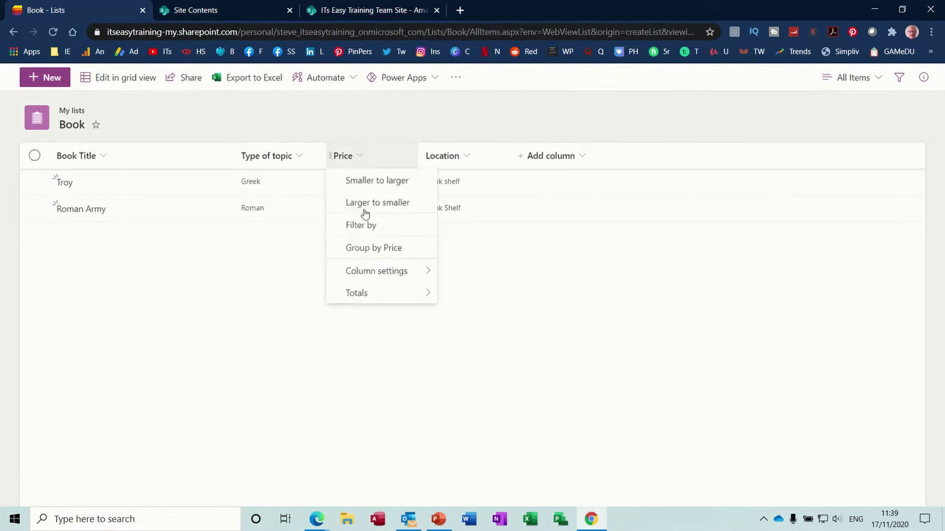
{"action": "left_click", "coordinate": [363, 293]}
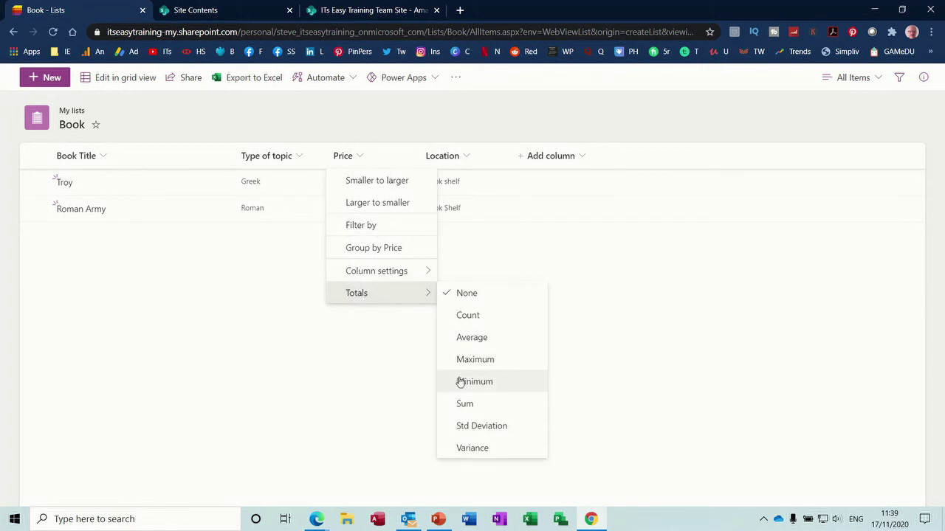
{"action": "left_click", "coordinate": [461, 404]}
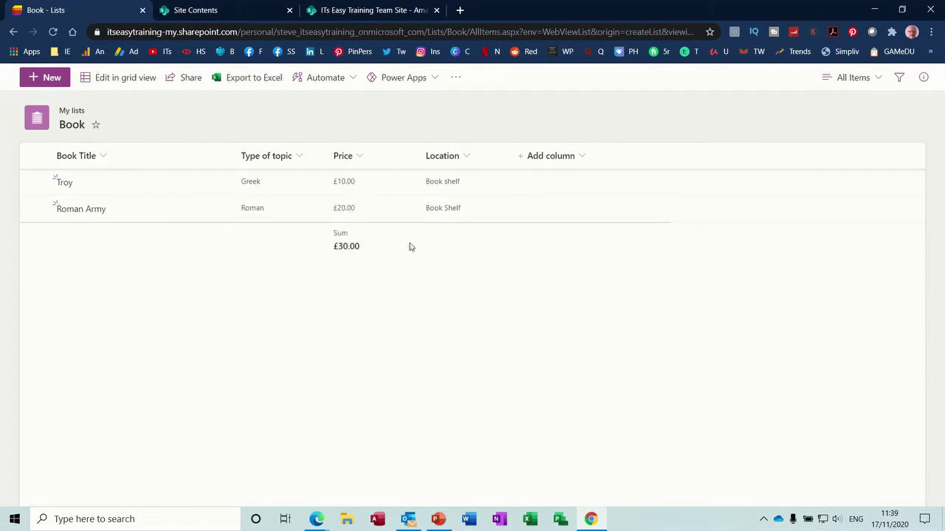
- Add a conditional formatting rule to the Location column with the condition Location is equal to "Book Shelf"
{"action": "left_click", "coordinate": [468, 160]}
{"action": "mouse_move", "coordinate": [496, 272]}
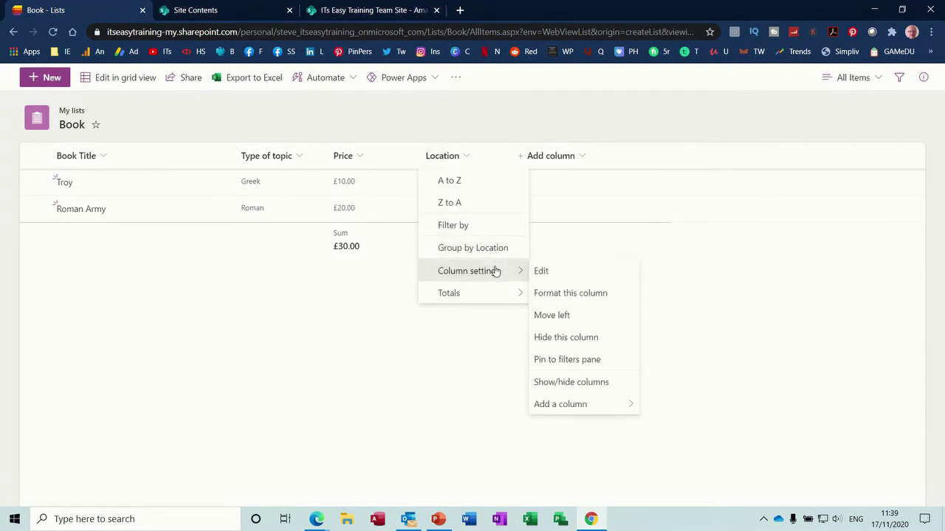
{"action": "left_click", "coordinate": [554, 296]}
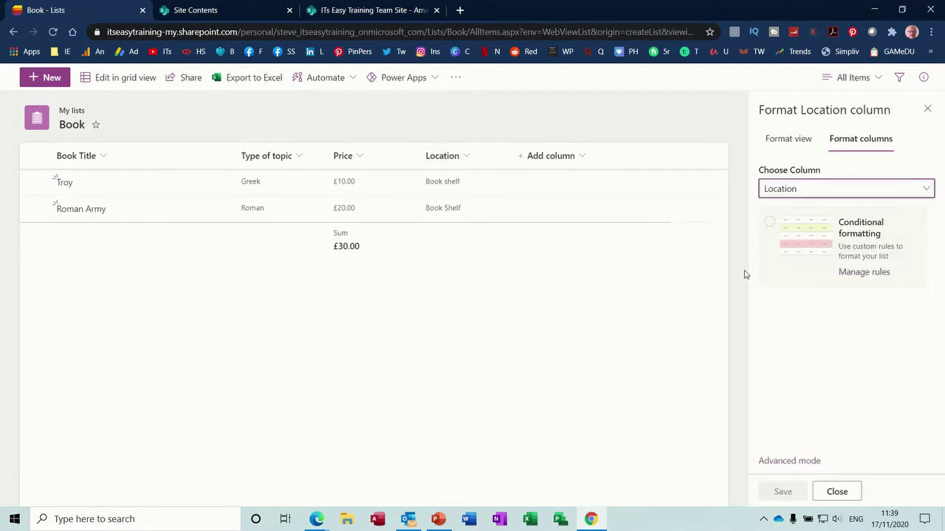
{"action": "left_click", "coordinate": [801, 244]}
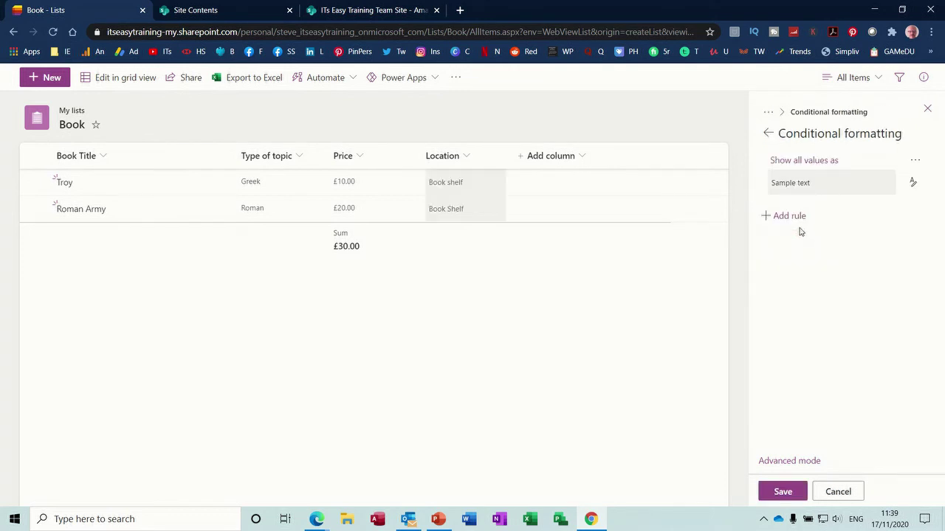
{"action": "left_click", "coordinate": [794, 218]}
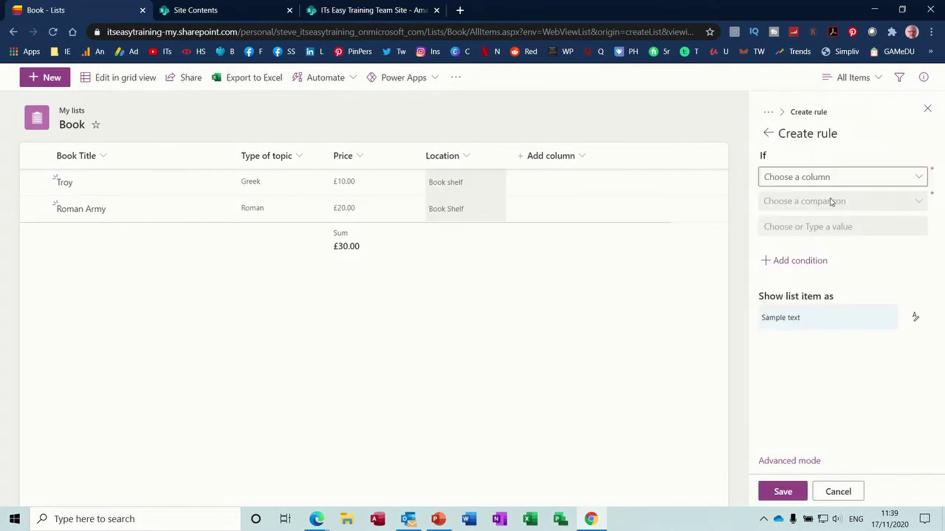
{"action": "left_click", "coordinate": [917, 179]}
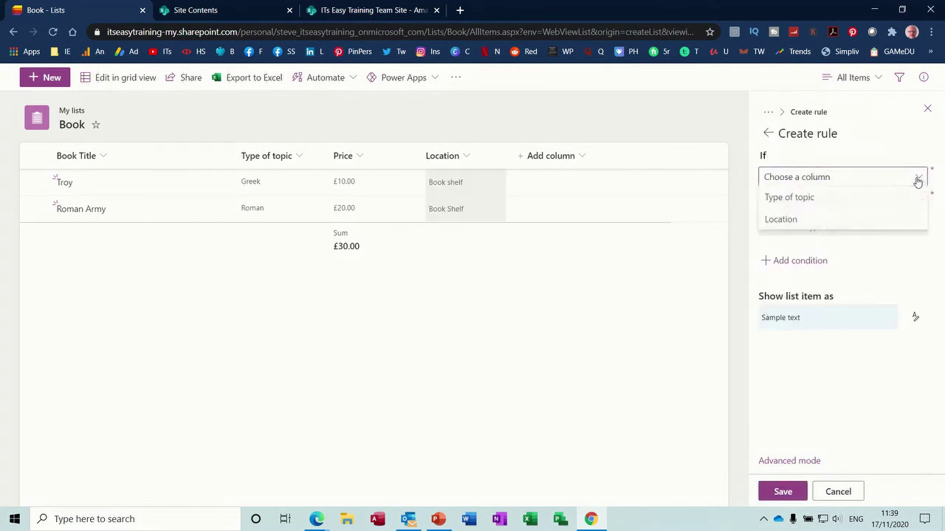
{"action": "left_click", "coordinate": [810, 220]}
{"action": "left_click", "coordinate": [866, 212]}
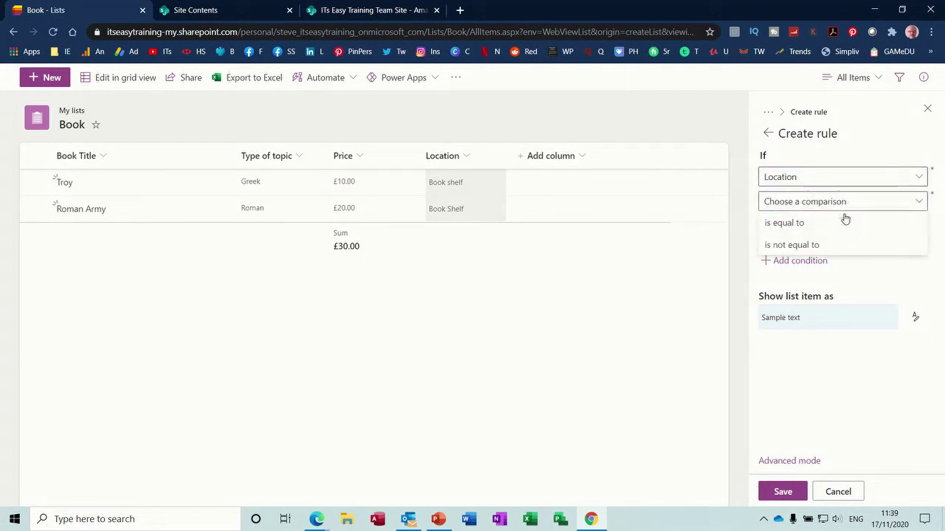
{"action": "left_click", "coordinate": [820, 221]}
{"action": "left_click", "coordinate": [822, 226]}
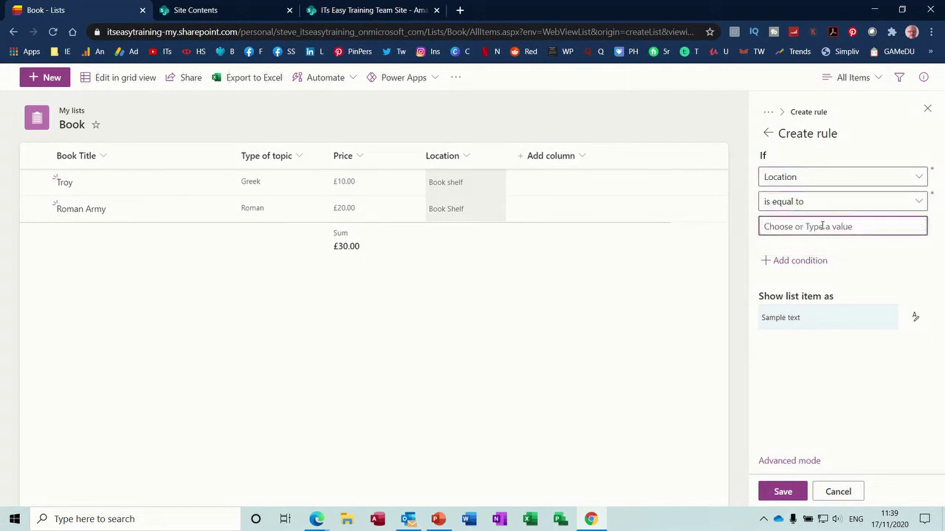
{"action": "type", "text": "Book Shelf"}
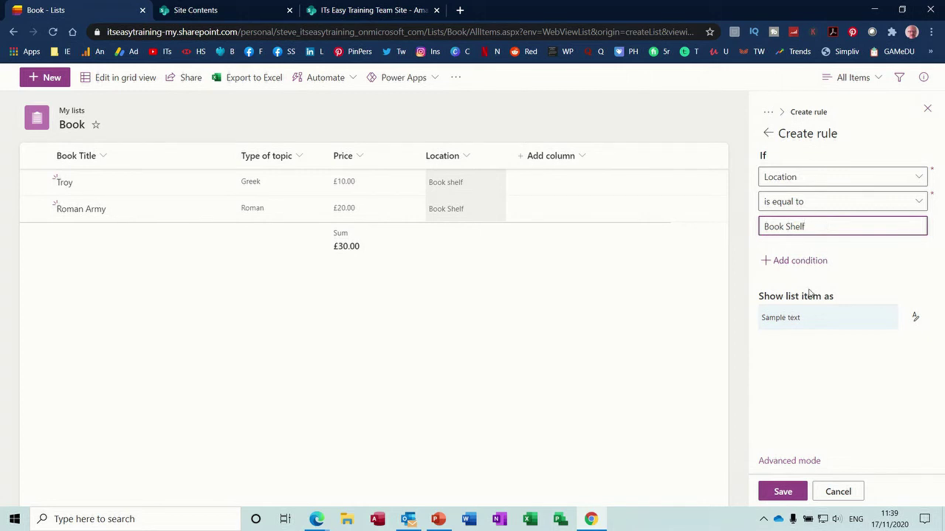
- Give the Book Shelf rule a green fill and save the column formatting
{"action": "left_click", "coordinate": [809, 324]}
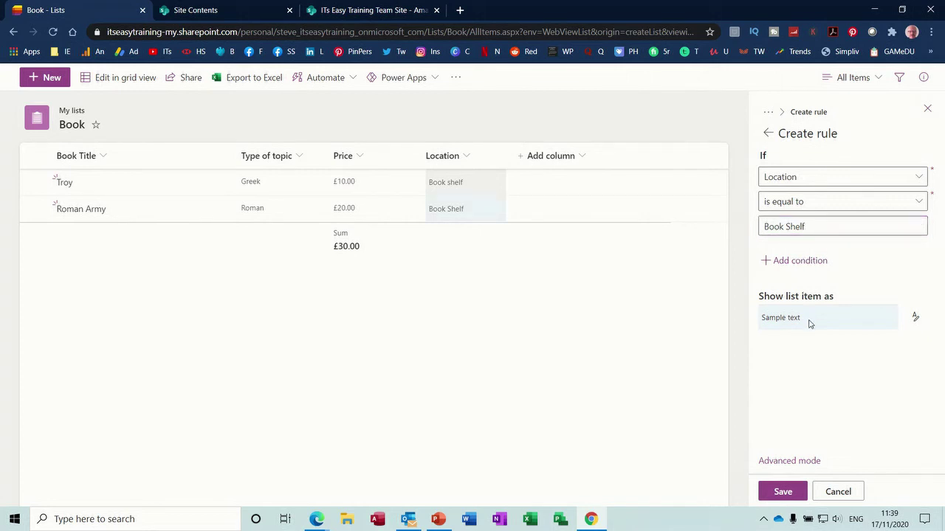
{"action": "left_click", "coordinate": [916, 316]}
{"action": "left_click", "coordinate": [888, 185]}
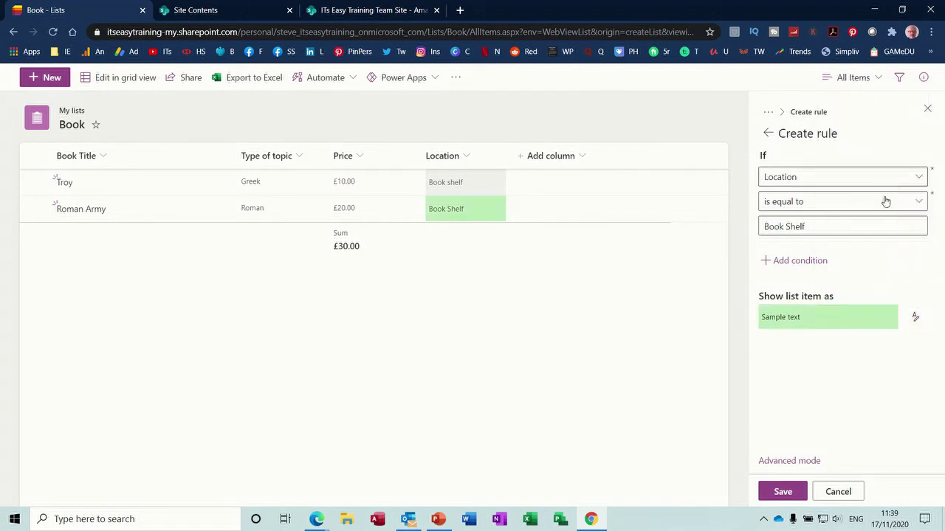
{"action": "left_click", "coordinate": [783, 487]}
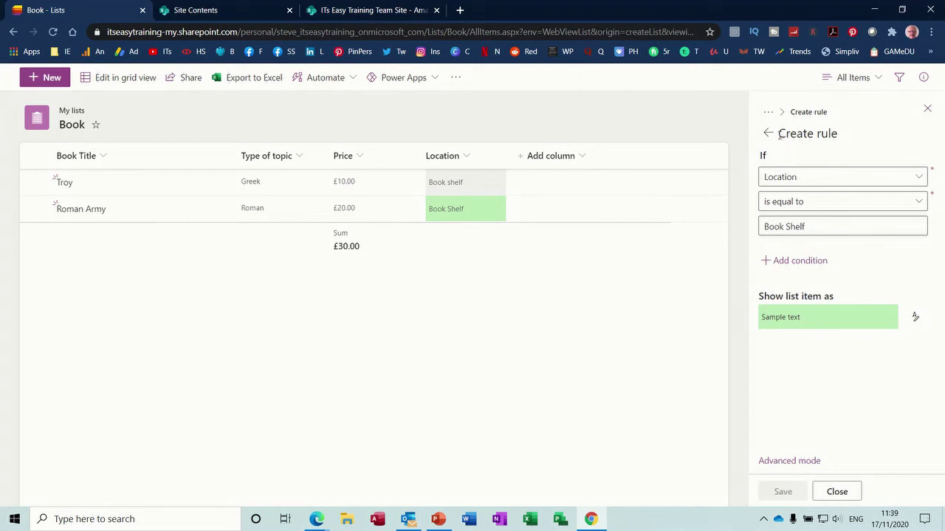
- Add a second conditional formatting rule for Location is equal to "Living Room"
{"action": "left_click", "coordinate": [768, 135]}
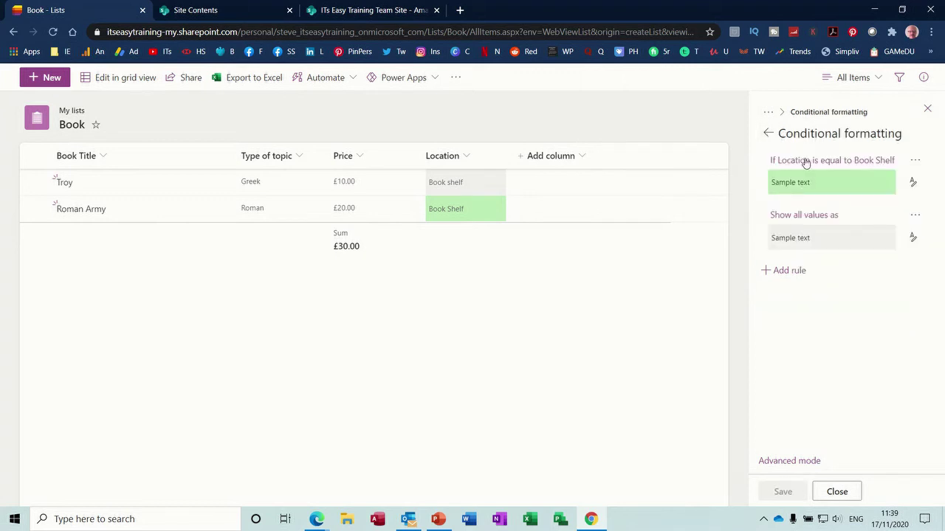
{"action": "left_click", "coordinate": [794, 274]}
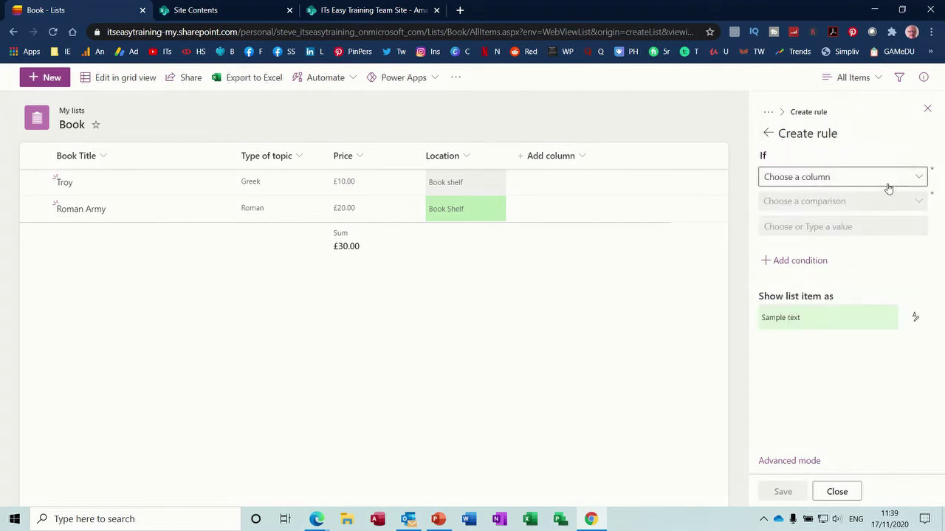
{"action": "left_click", "coordinate": [914, 179]}
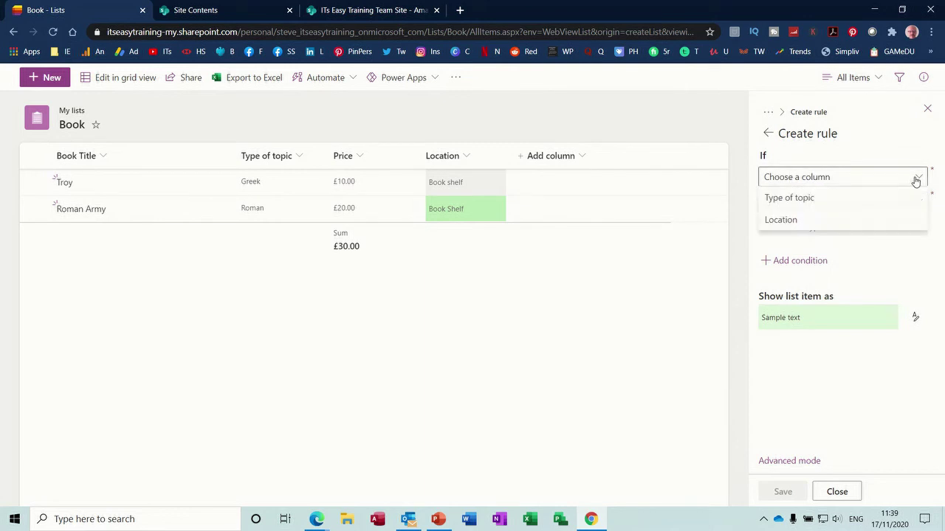
{"action": "left_click", "coordinate": [817, 220]}
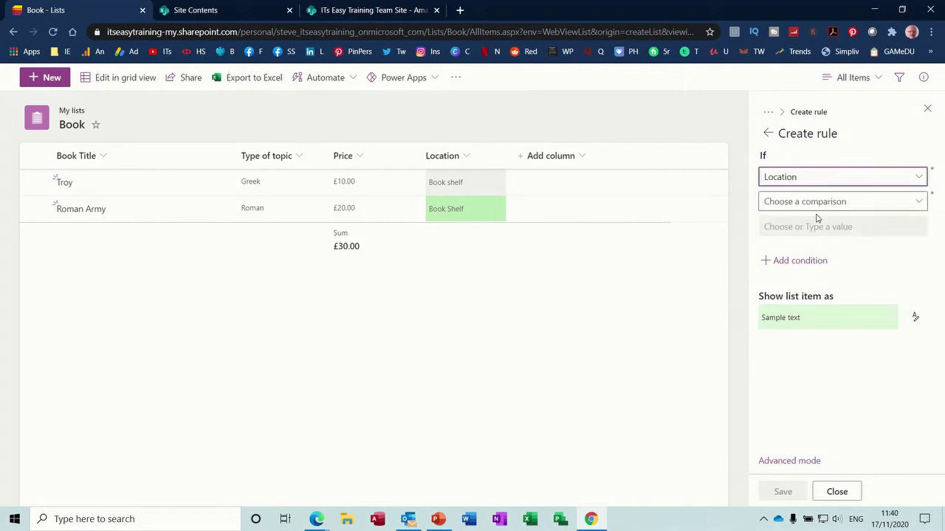
{"action": "left_click", "coordinate": [819, 208]}
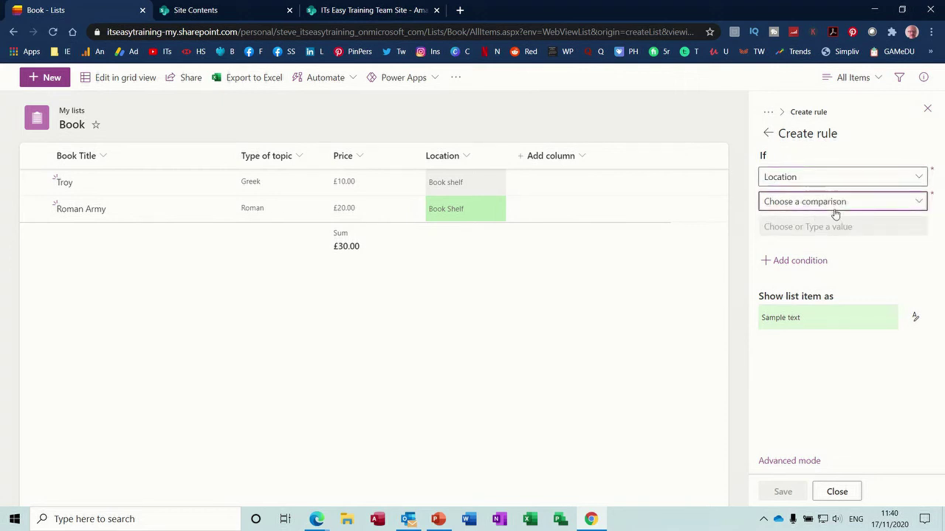
{"action": "left_click", "coordinate": [808, 223]}
{"action": "left_click", "coordinate": [822, 229]}
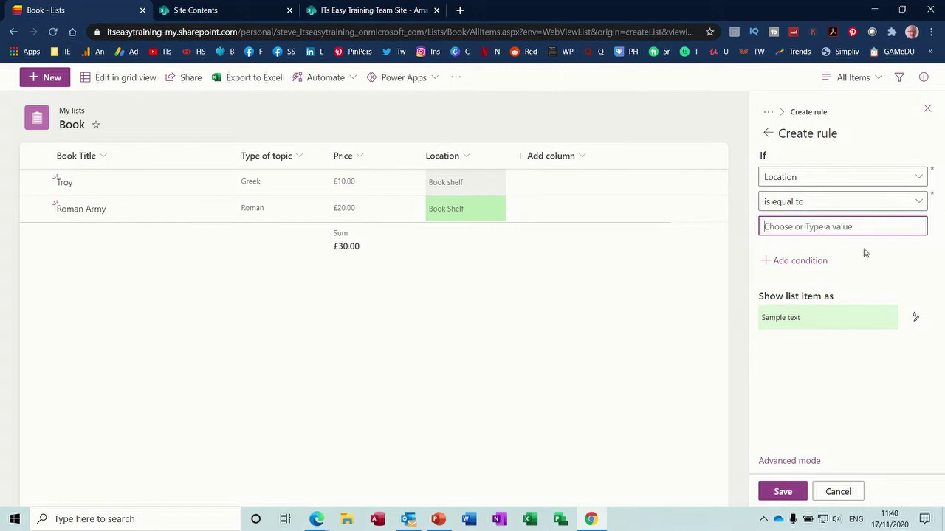
{"action": "type", "text": "Living Room"}
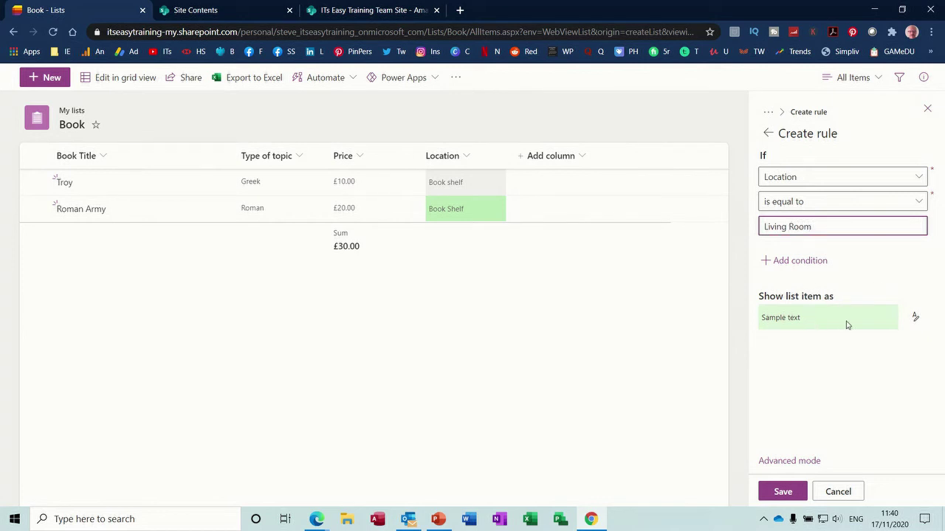
- Give the Living Room rule a salmon-red fill and save the column formatting
{"action": "left_click", "coordinate": [915, 318]}
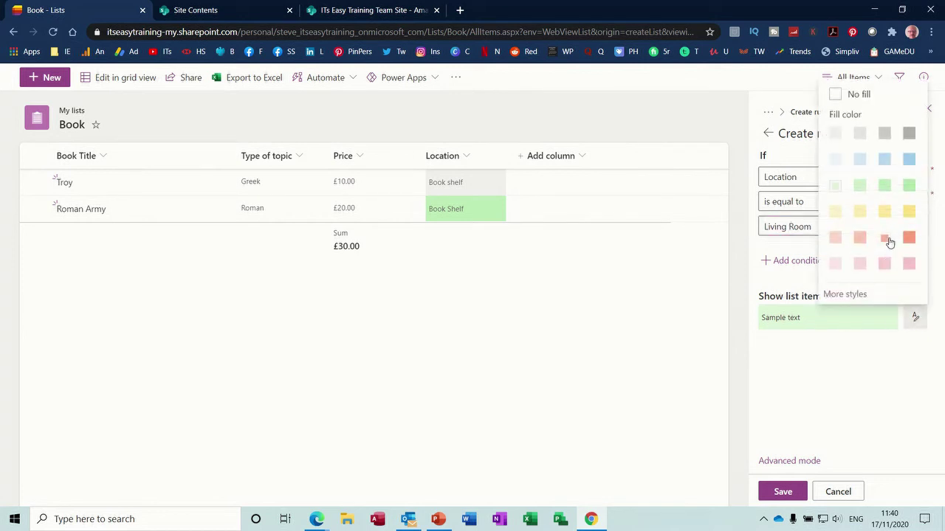
{"action": "left_click", "coordinate": [884, 238]}
{"action": "left_click", "coordinate": [783, 491]}
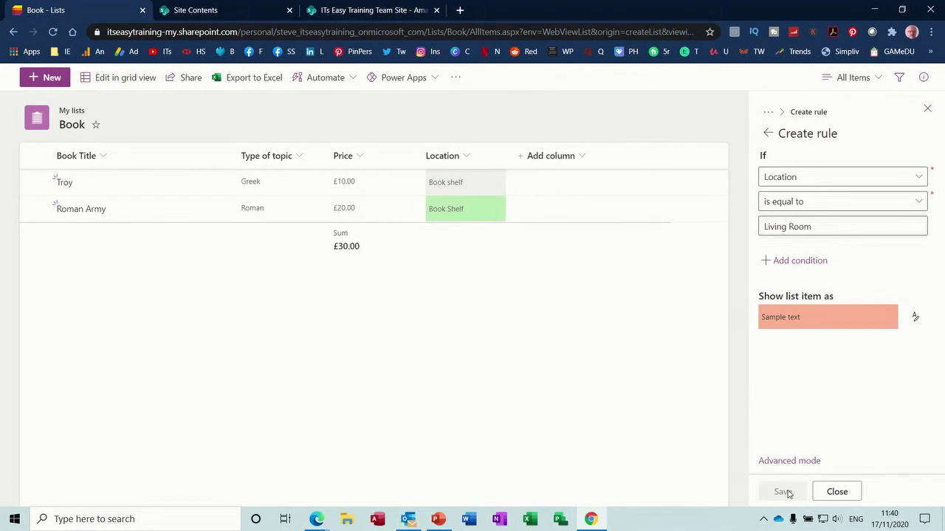
- Change the Troy item's location to "Book Shelf" with a capital S so it matches the formatting rule
{"action": "left_click", "coordinate": [452, 183]}
{"action": "left_click", "coordinate": [452, 184]}
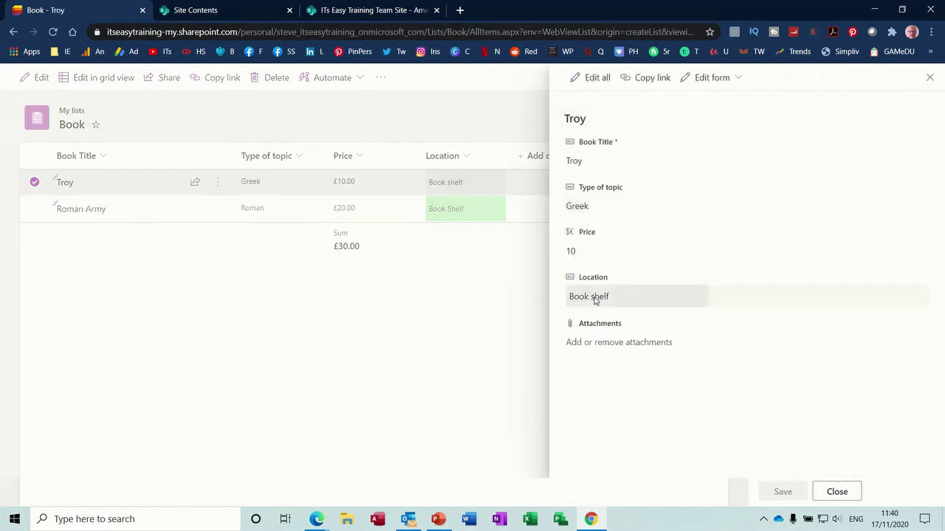
{"action": "left_click", "coordinate": [595, 296]}
{"action": "left_click", "coordinate": [595, 296]}
{"action": "key", "text": "BackSpace"}
{"action": "type", "text": "S"}
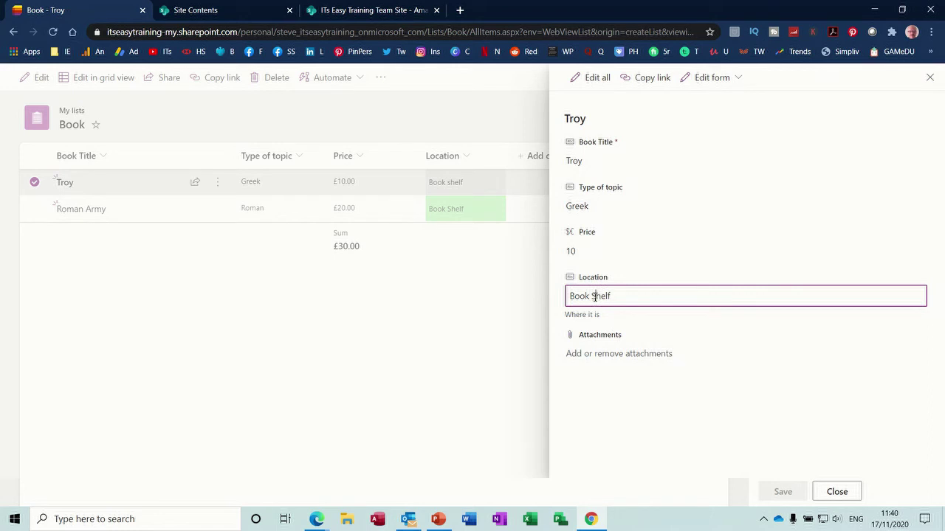
{"action": "left_click", "coordinate": [781, 491]}
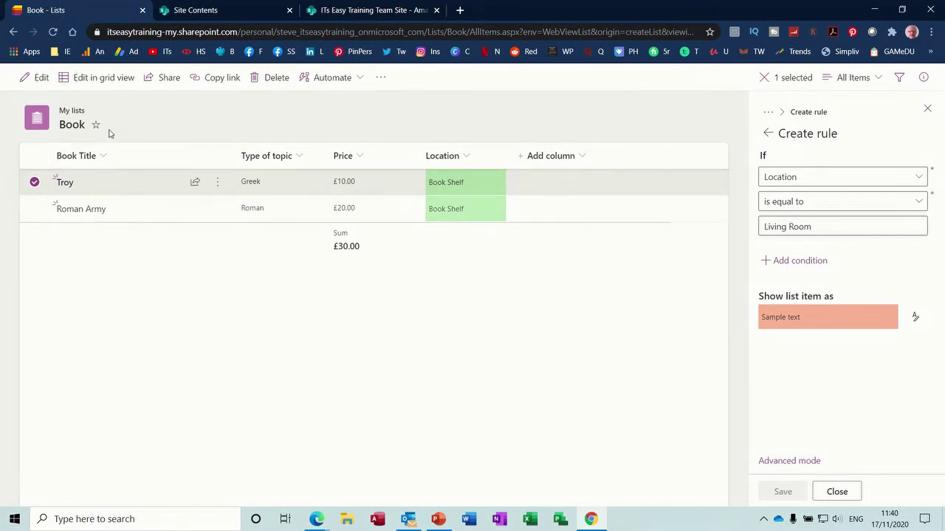
- Change the Roman Army item's location to "Living Room"
{"action": "left_click", "coordinate": [450, 215]}
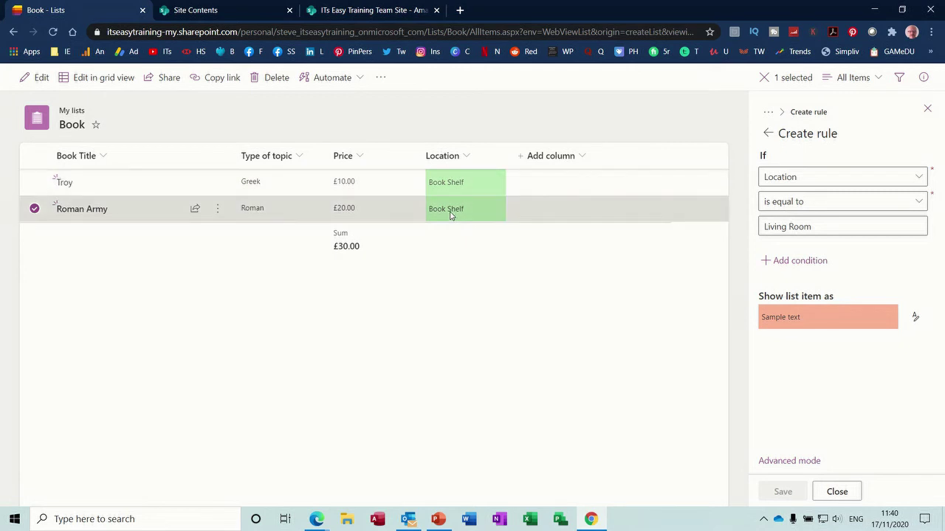
{"action": "left_click", "coordinate": [450, 215]}
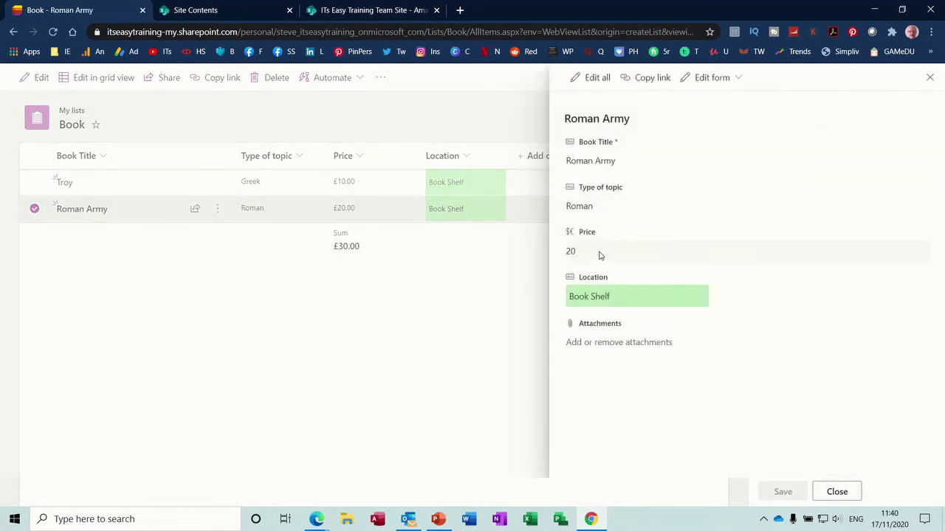
{"action": "left_click", "coordinate": [613, 296]}
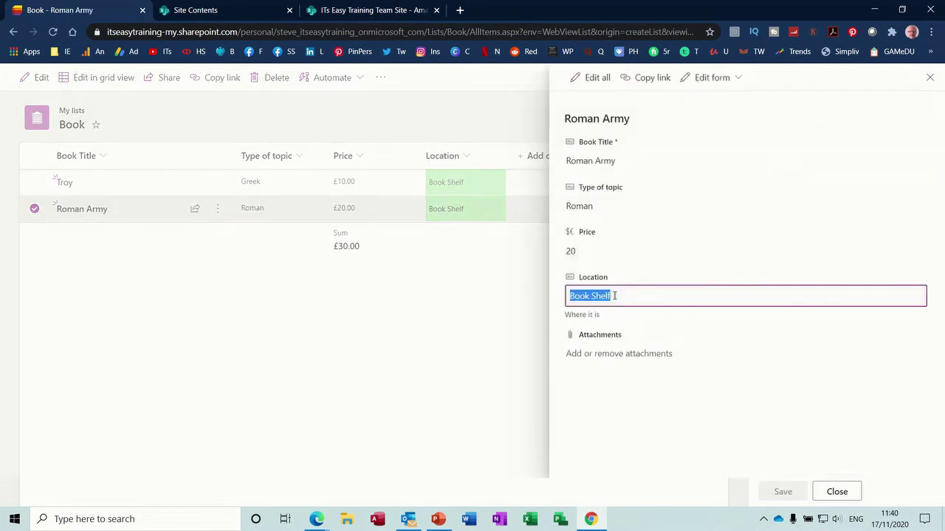
{"action": "type", "text": "Living Room"}
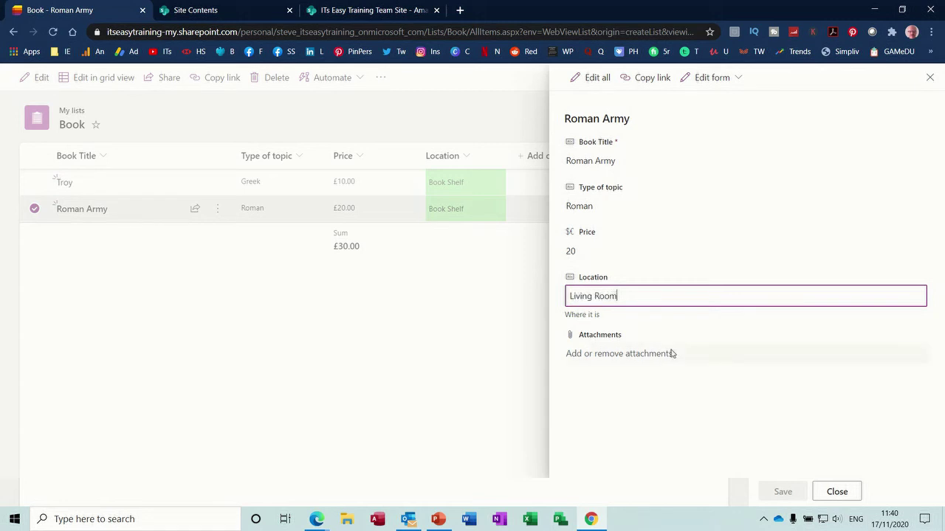
{"action": "left_click", "coordinate": [691, 381]}
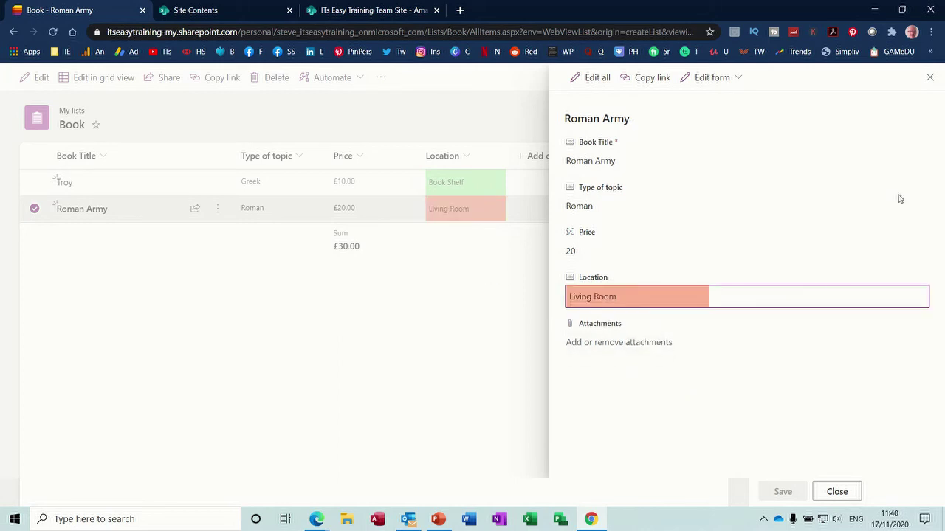
- Close the Roman Army item and the formatting rule, and switch the Book list to the Gallery view
{"action": "left_click", "coordinate": [930, 77]}
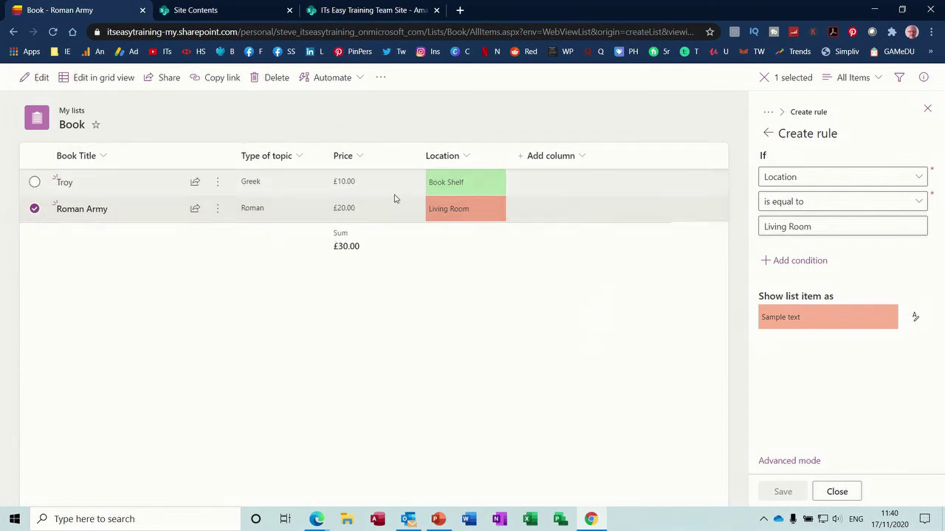
{"action": "left_click", "coordinate": [927, 109]}
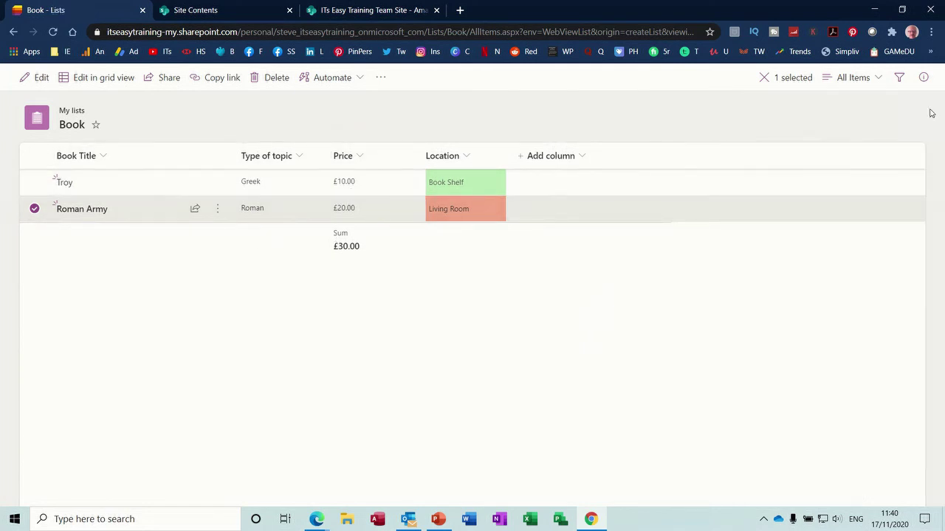
{"action": "left_click", "coordinate": [877, 78]}
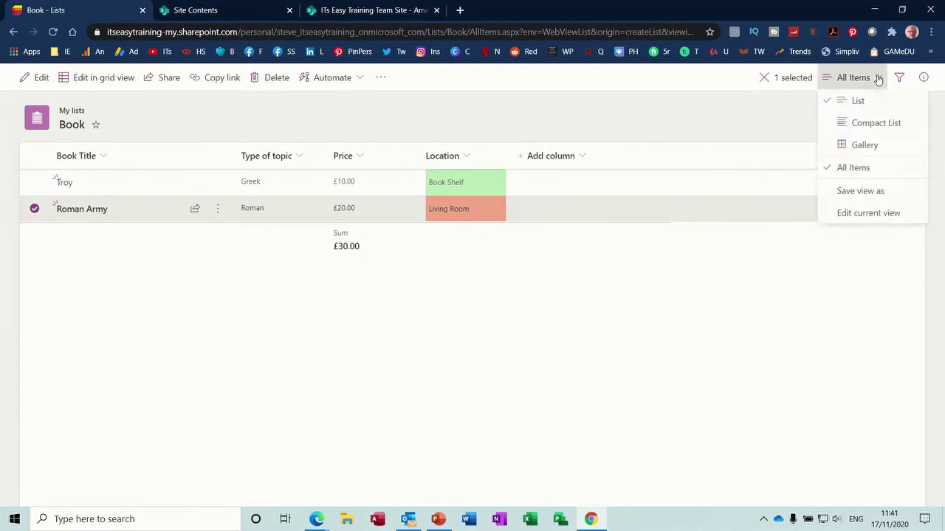
{"action": "left_click", "coordinate": [864, 146]}
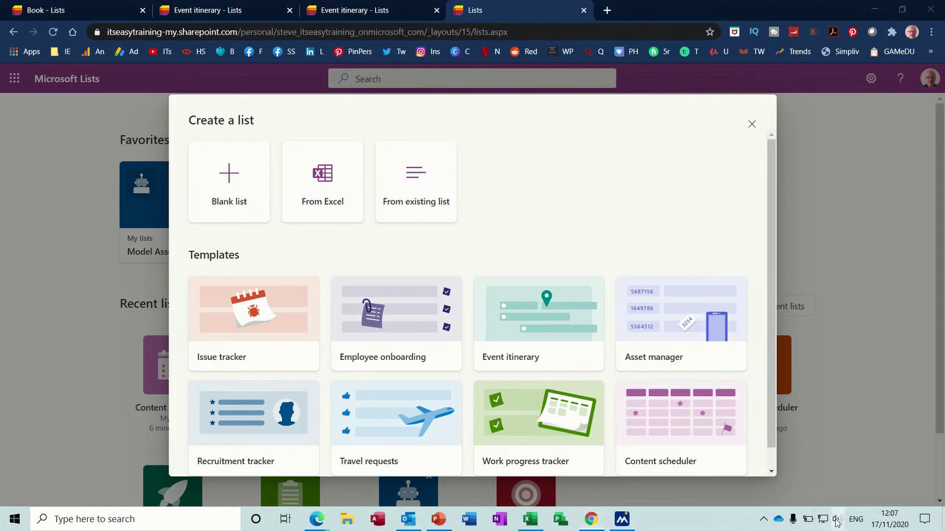
- Mute the computer's speakers
{"action": "left_click", "coordinate": [837, 520]}
{"action": "left_click", "coordinate": [745, 492]}
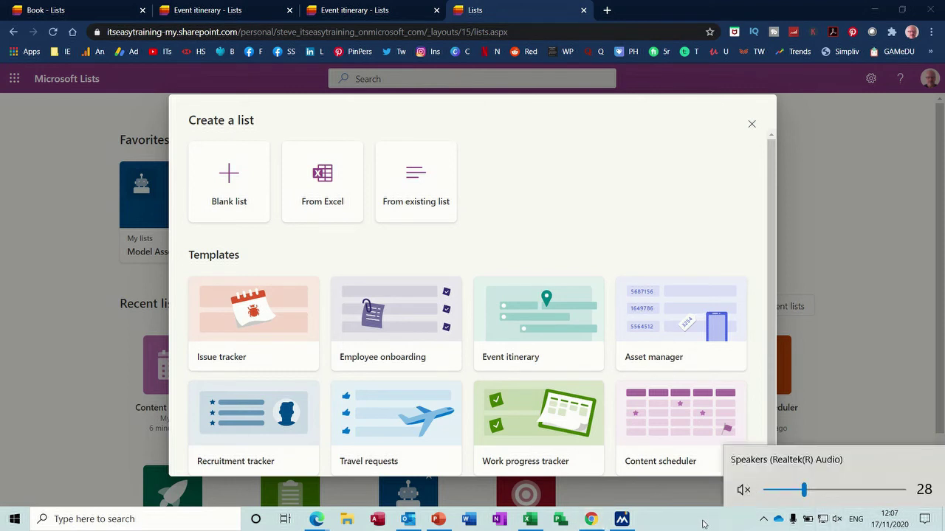
{"action": "left_click", "coordinate": [679, 526]}
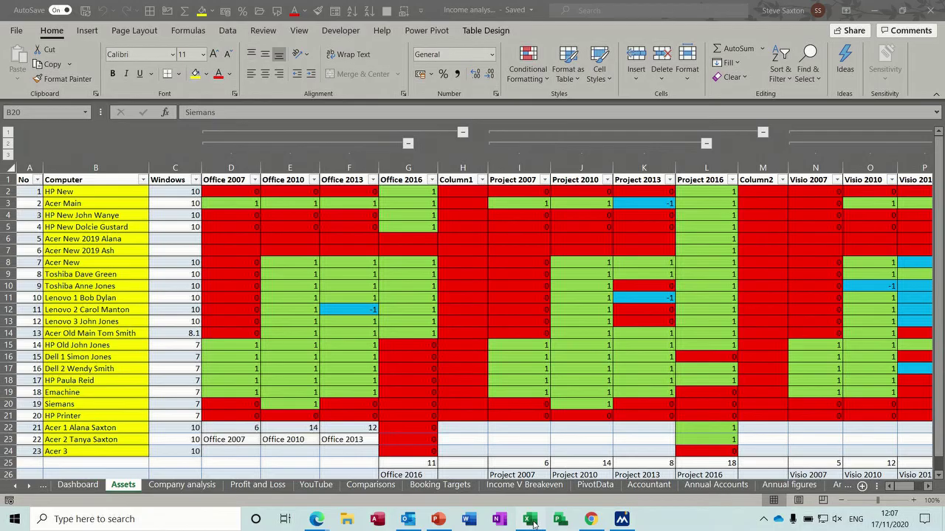
- Switch to Excel to view the computer table on the Assets sheet, and return to Microsoft Lists in the browser
{"action": "left_click", "coordinate": [529, 519]}
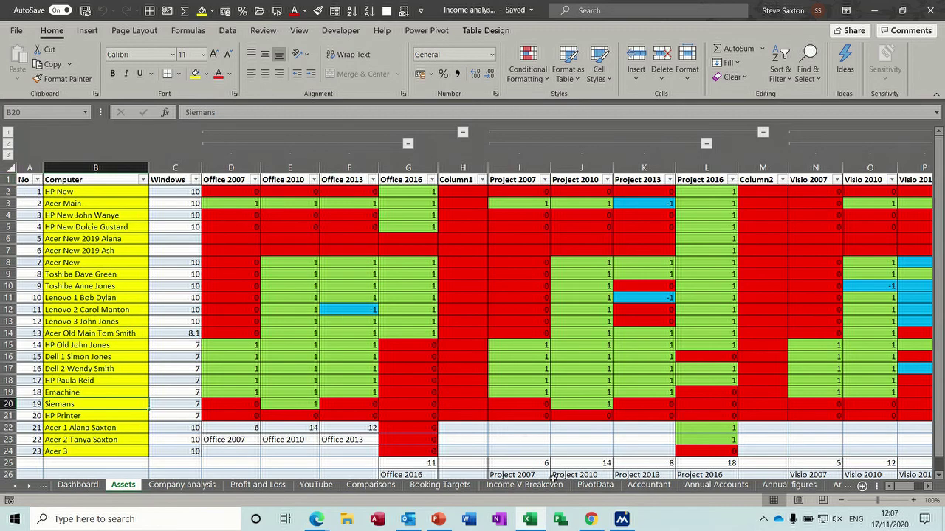
{"action": "left_click", "coordinate": [590, 519]}
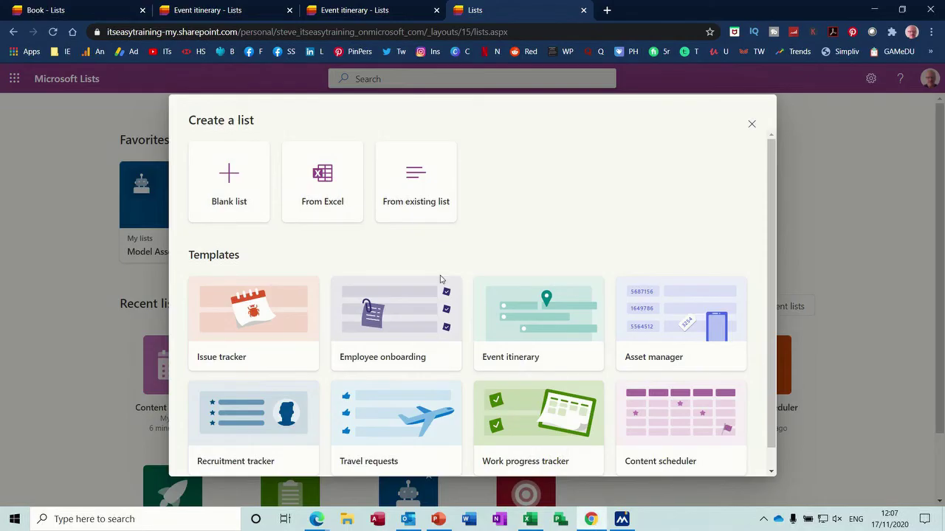
- Start a list from Excel using Income analysis2.xlsx in the OneDrive Accounts folder, accepting Table1 and its suggested column types
{"action": "left_click", "coordinate": [333, 180]}
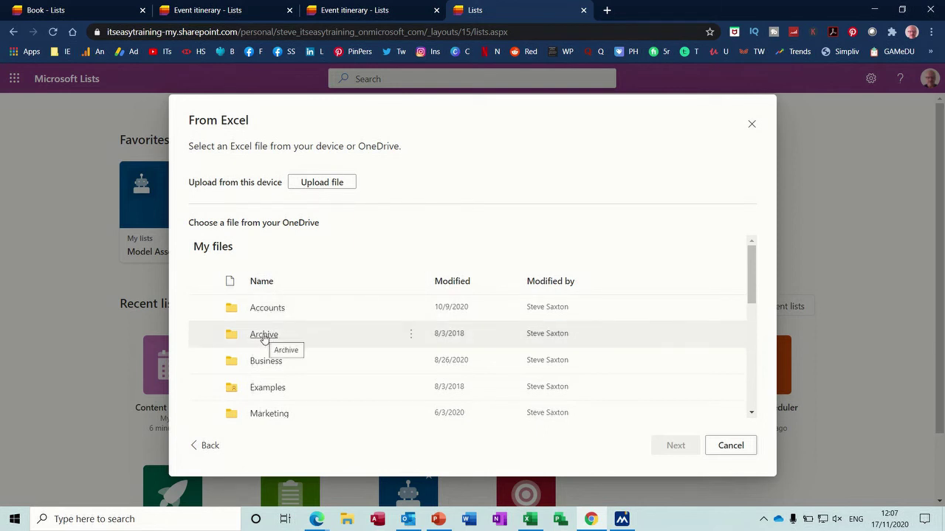
{"action": "left_click", "coordinate": [267, 307]}
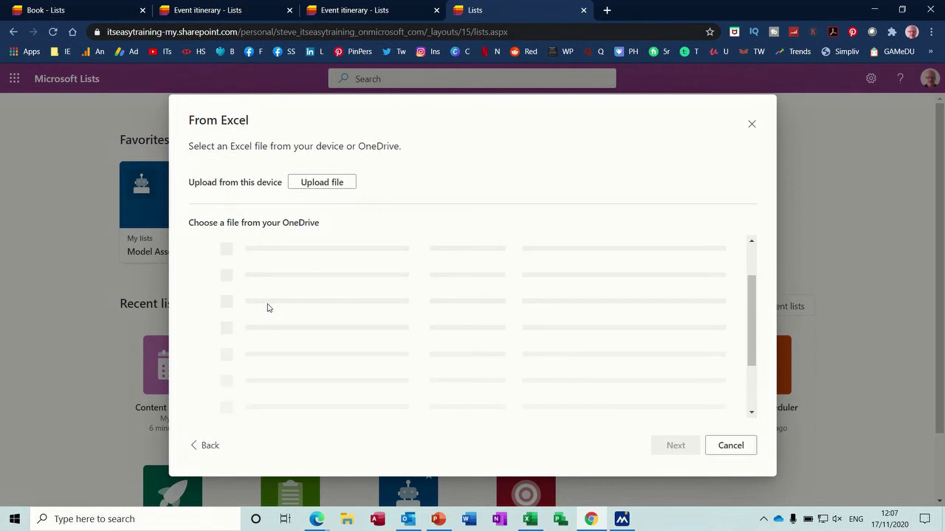
{"action": "left_click_drag", "start_coordinate": [755, 270], "coordinate": [750, 355]}
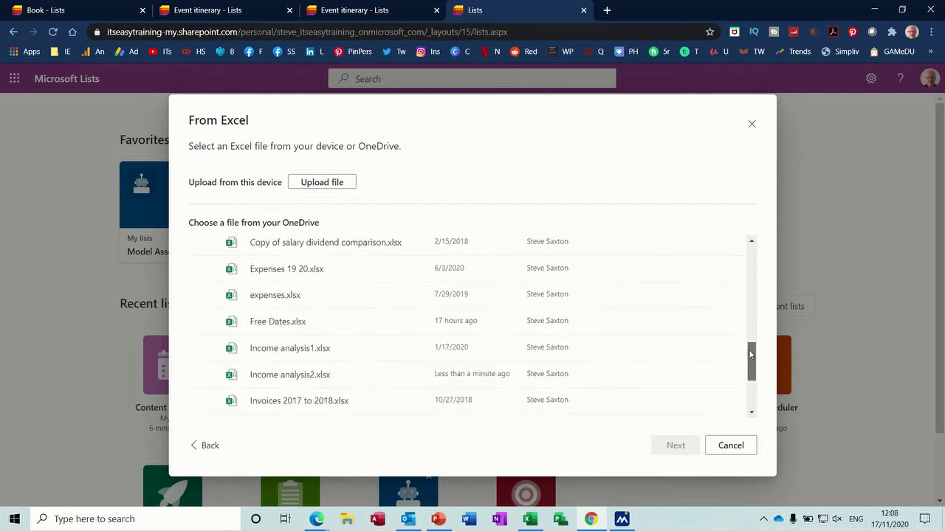
{"action": "left_click", "coordinate": [298, 378]}
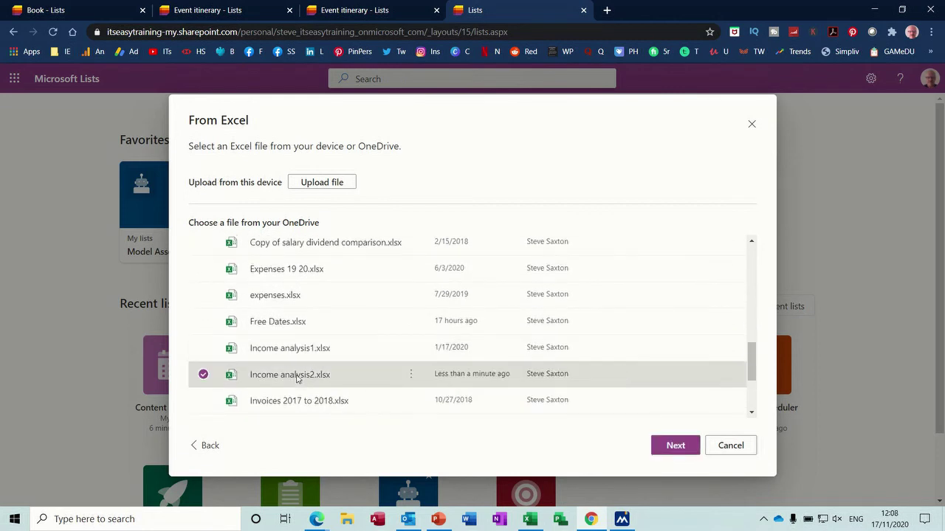
{"action": "left_click", "coordinate": [673, 446]}
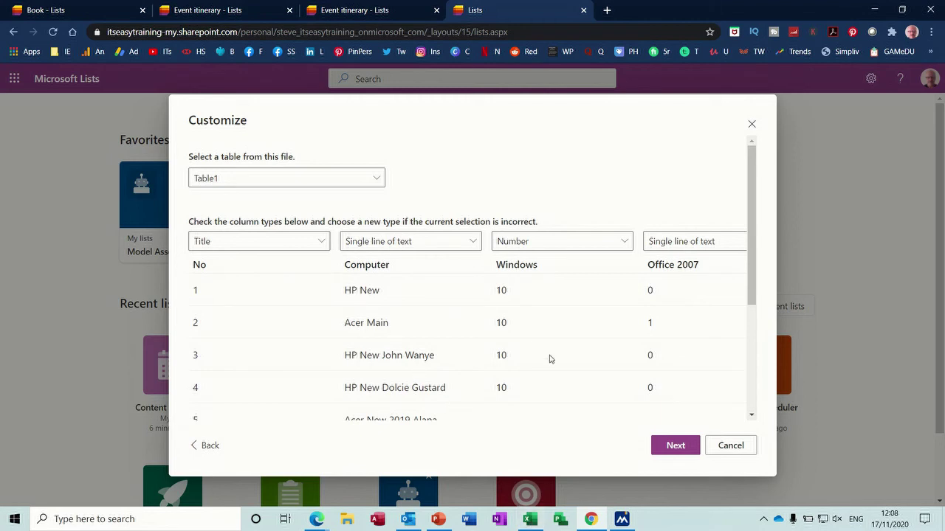
{"action": "left_click", "coordinate": [674, 446]}
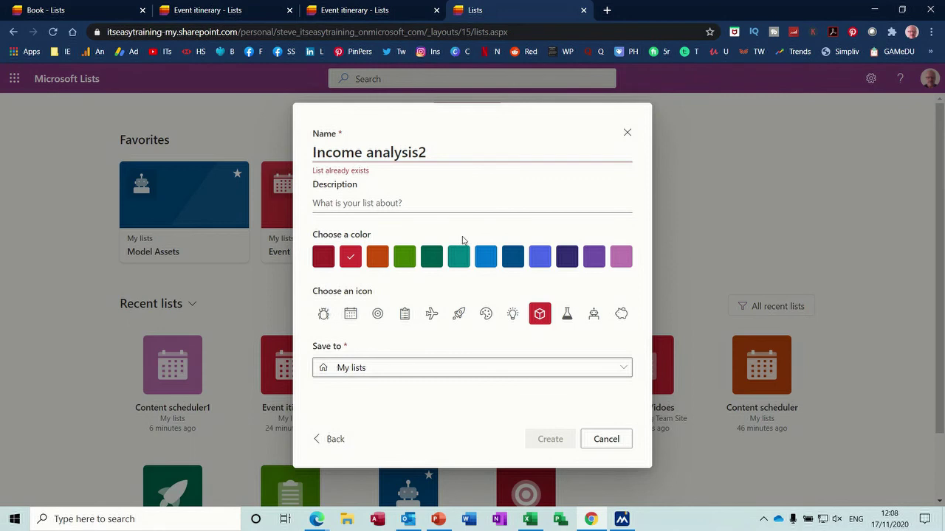
- Replace the new list's suggested name with "Computer Assets"
{"action": "left_click", "coordinate": [430, 151]}
{"action": "key", "text": "BackSpace"}
{"action": "key", "text": "BackSpace"}
{"action": "key", "text": "BackSpace"}
{"action": "key", "text": "BackSpace"}
{"action": "key", "text": "BackSpace"}
{"action": "key", "text": "BackSpace"}
{"action": "key", "text": "BackSpace"}
{"action": "key", "text": "BackSpace"}
{"action": "key", "text": "BackSpace"}
{"action": "key", "text": "BackSpace"}
{"action": "key", "text": "BackSpace"}
{"action": "key", "text": "BackSpace"}
{"action": "key", "text": "BackSpace"}
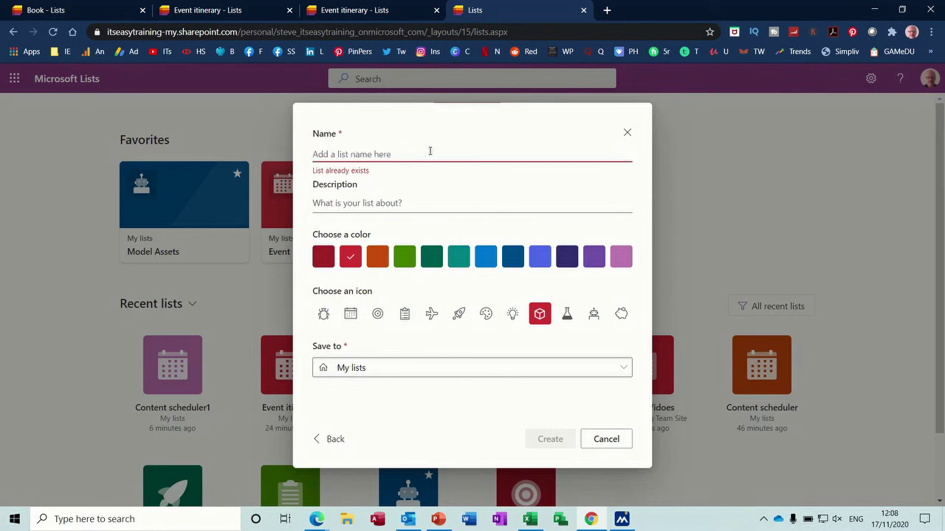
{"action": "type", "text": "Comp"}
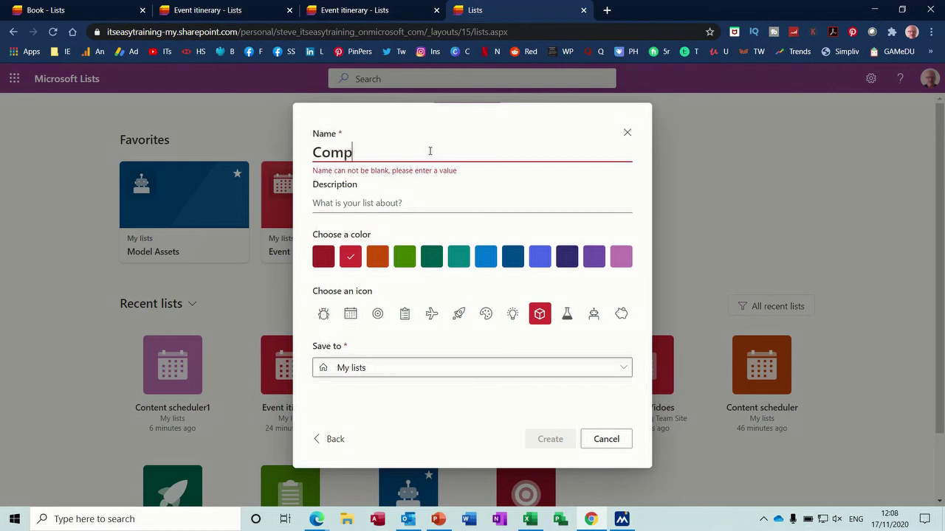
{"action": "type", "text": "uter Assets"}
{"action": "left_click", "coordinate": [375, 201]}
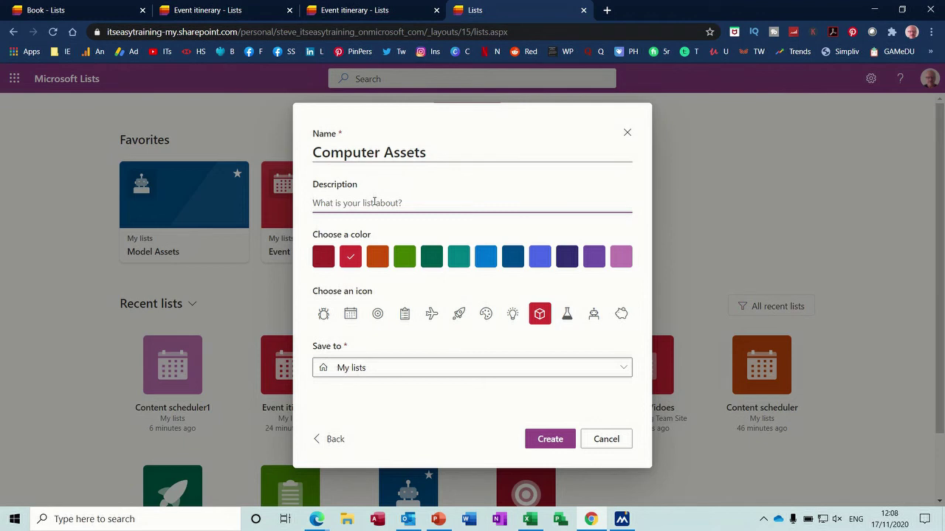
- Give the list a light green color and the robot icon, and create it in My lists
{"action": "left_click", "coordinate": [404, 263]}
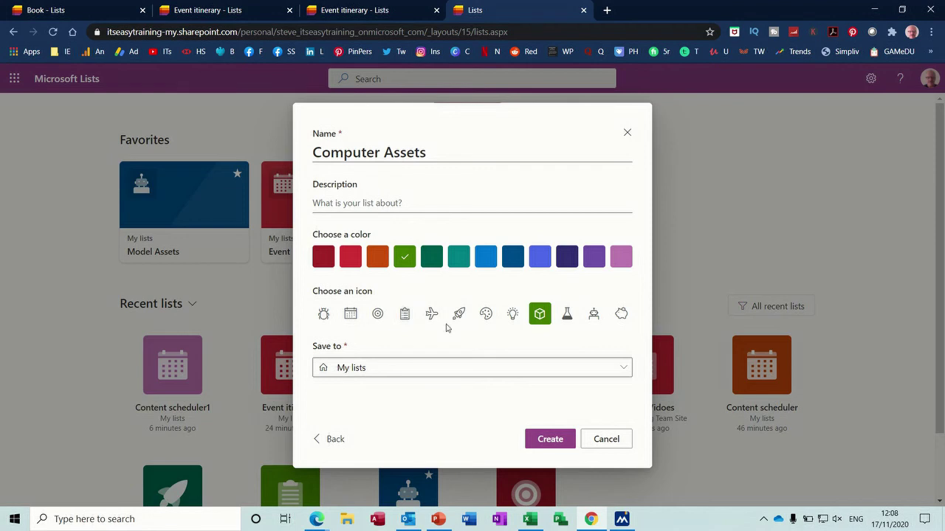
{"action": "left_click", "coordinate": [593, 318]}
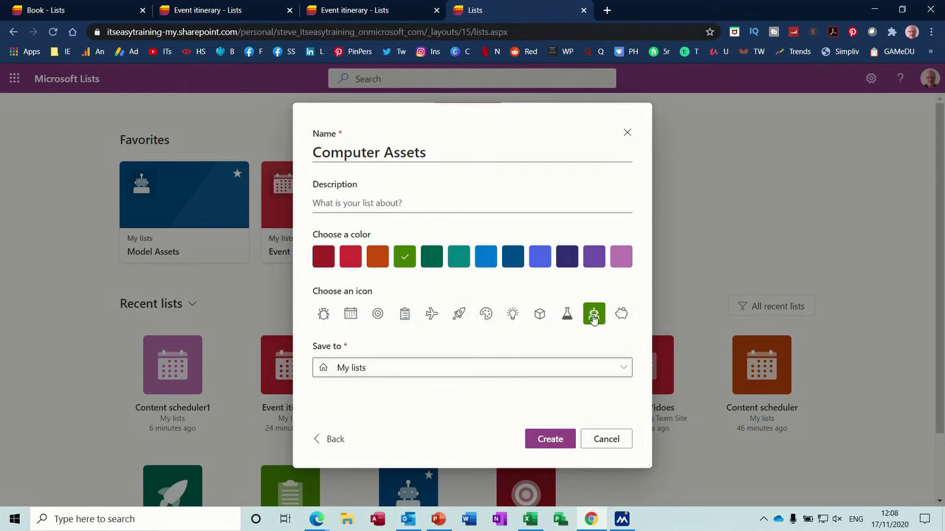
{"action": "left_click", "coordinate": [552, 440]}
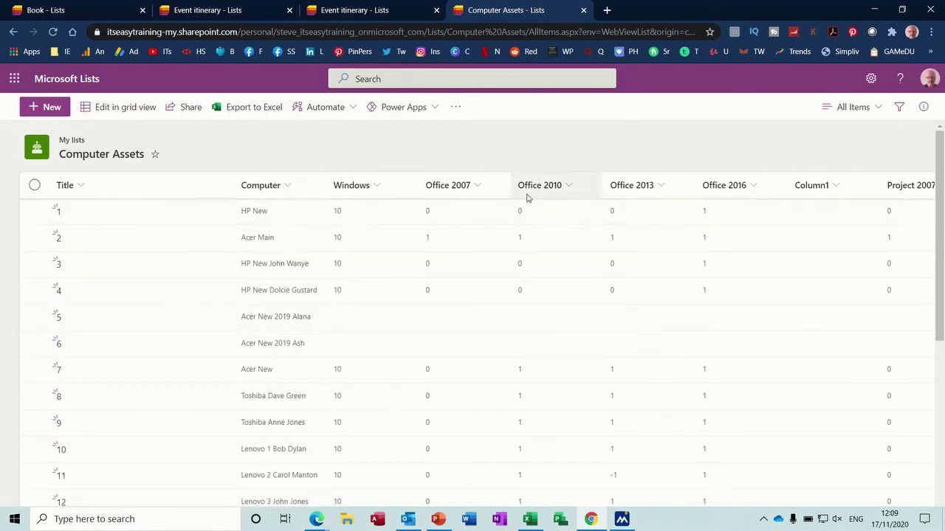
- Hide the empty Column1 column in the Computer Assets list
{"action": "left_click", "coordinate": [835, 187]}
{"action": "mouse_move", "coordinate": [843, 299]}
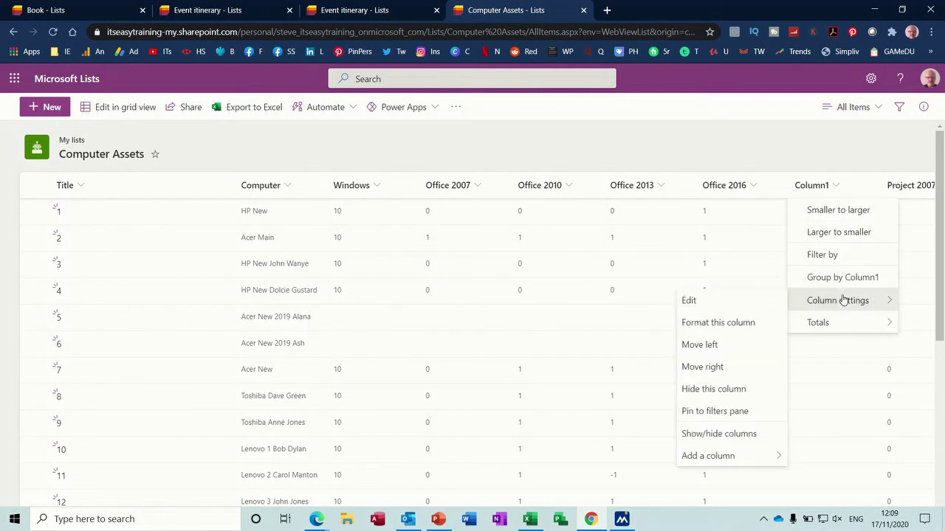
{"action": "left_click", "coordinate": [721, 389]}
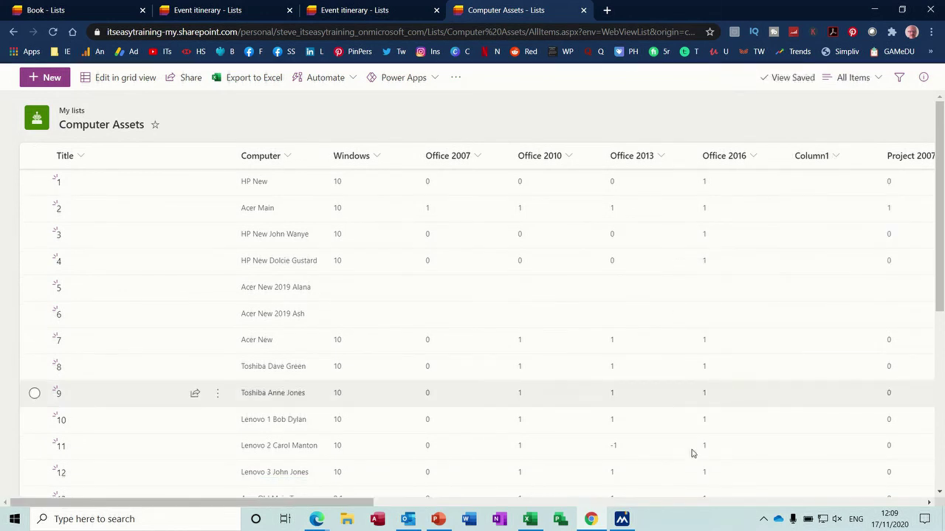
- Hide the empty Column2 column between Project 2016 and Visio 2007
{"action": "left_click_drag", "start_coordinate": [371, 506], "coordinate": [620, 500]}
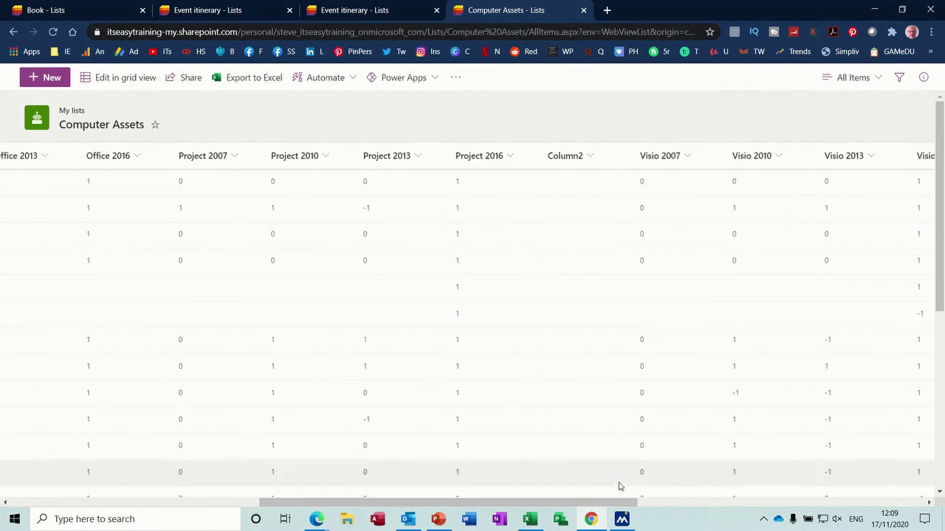
{"action": "left_click", "coordinate": [594, 157]}
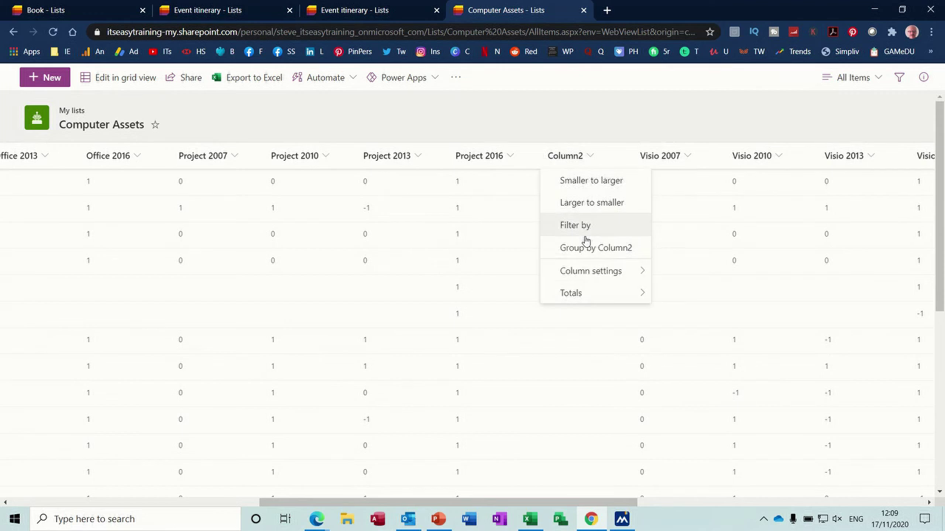
{"action": "mouse_move", "coordinate": [588, 274]}
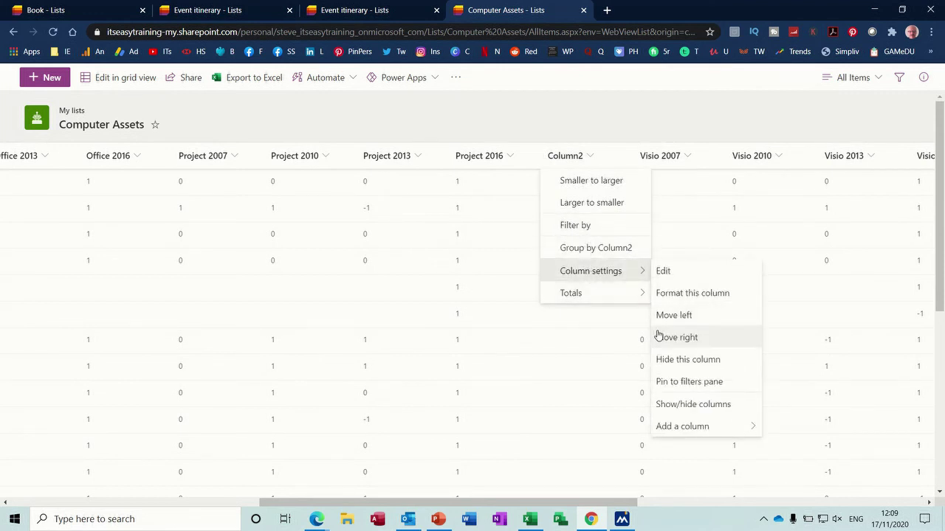
{"action": "left_click", "coordinate": [666, 361]}
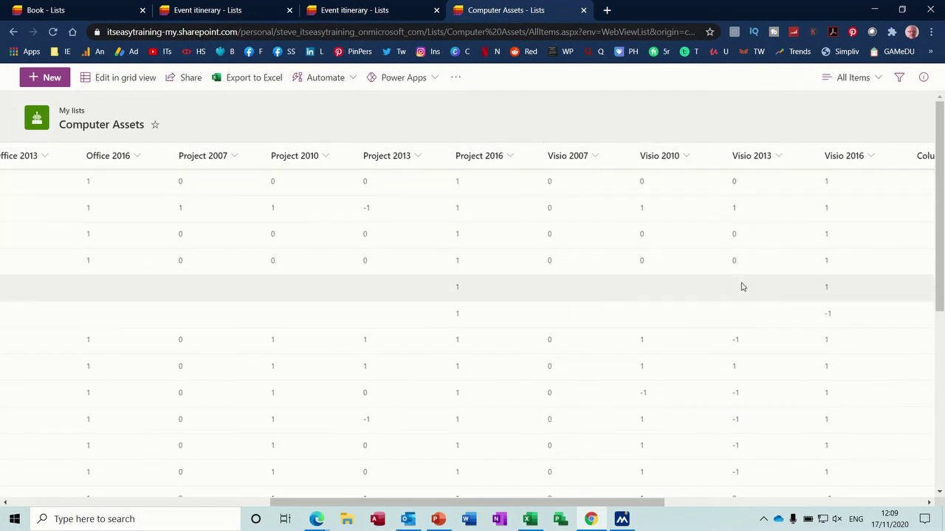
- Turn on conditional formatting for the Project 2016 column
{"action": "left_click", "coordinate": [510, 157]}
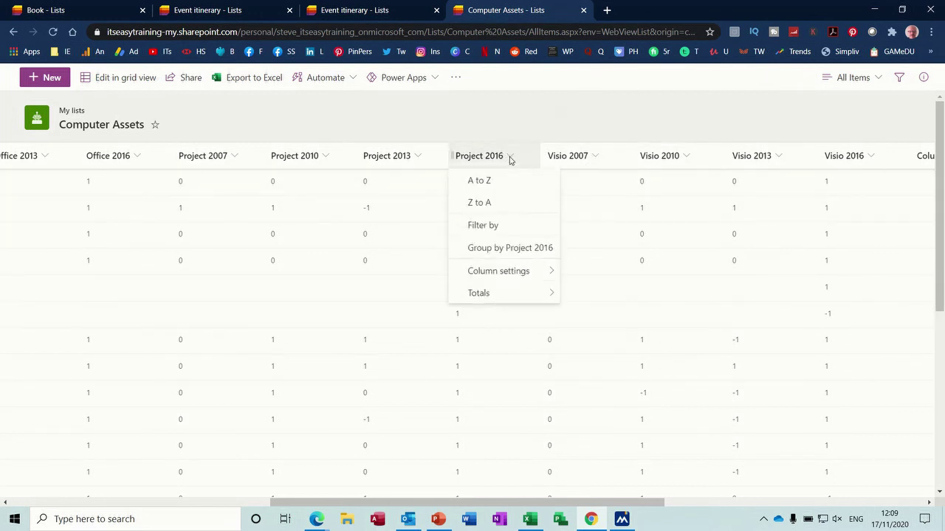
{"action": "mouse_move", "coordinate": [523, 270]}
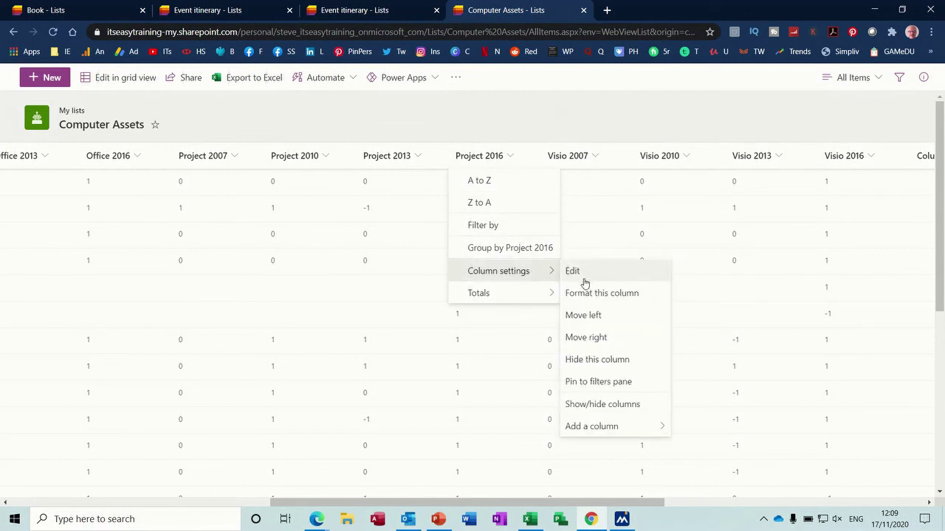
{"action": "left_click", "coordinate": [600, 295]}
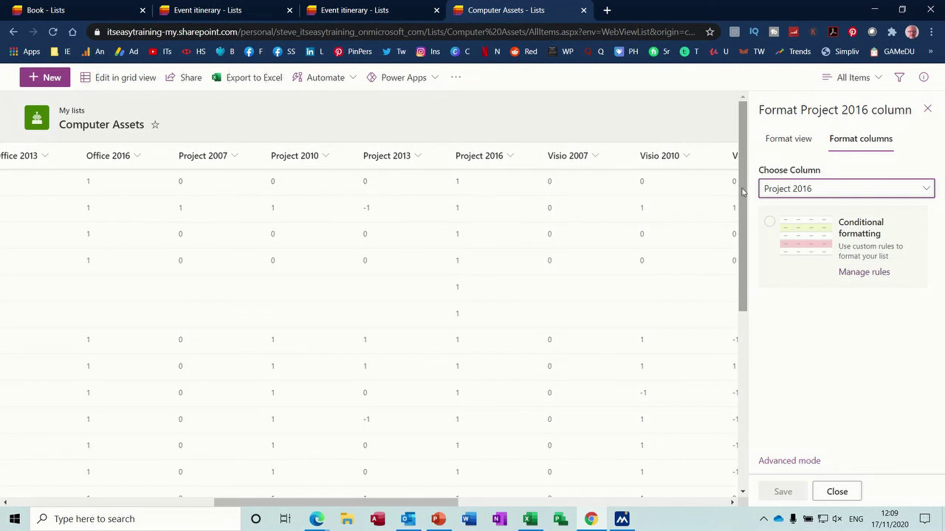
{"action": "mouse_move", "coordinate": [743, 191]}
{"action": "left_mouse_down"}
{"action": "mouse_move", "coordinate": [749, 320]}
{"action": "mouse_move", "coordinate": [744, 190]}
{"action": "left_mouse_up"}
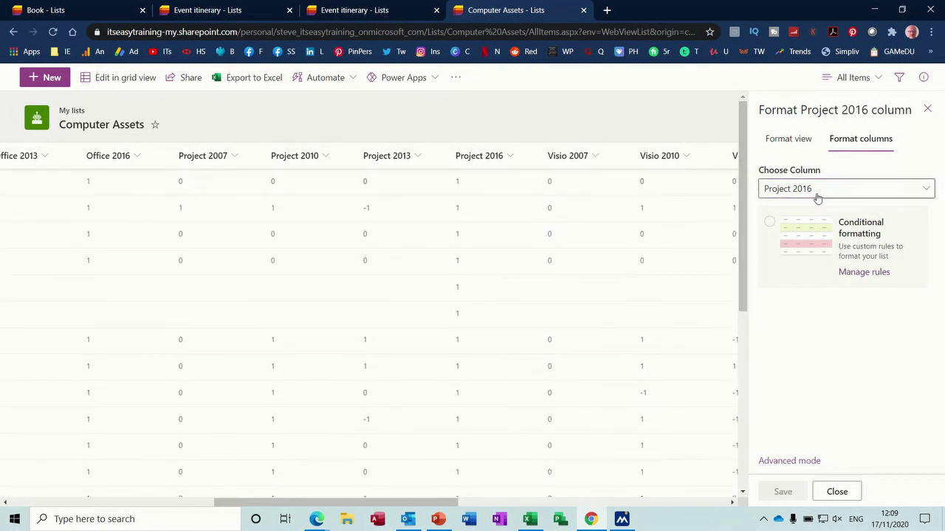
{"action": "left_click", "coordinate": [847, 238]}
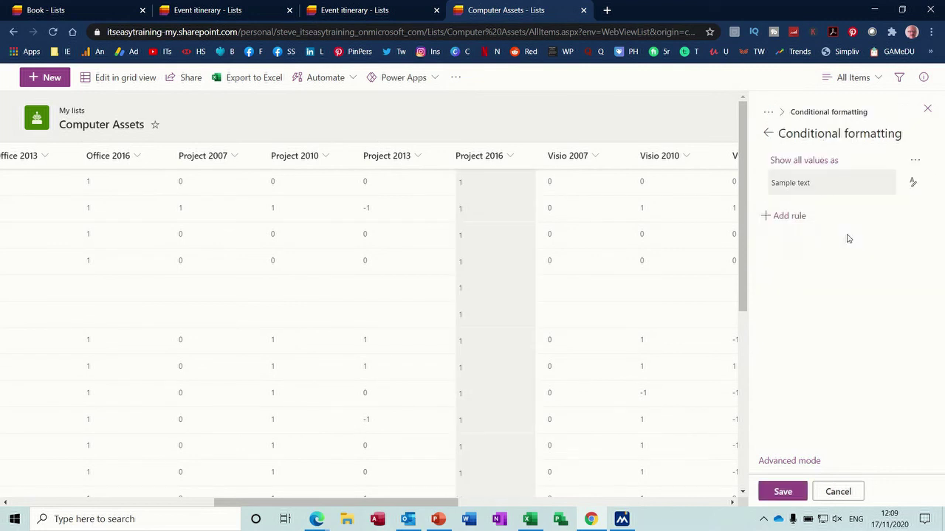
- Add a conditional formatting rule with the condition Project 2016 is equal to 1
{"action": "left_click", "coordinate": [789, 215]}
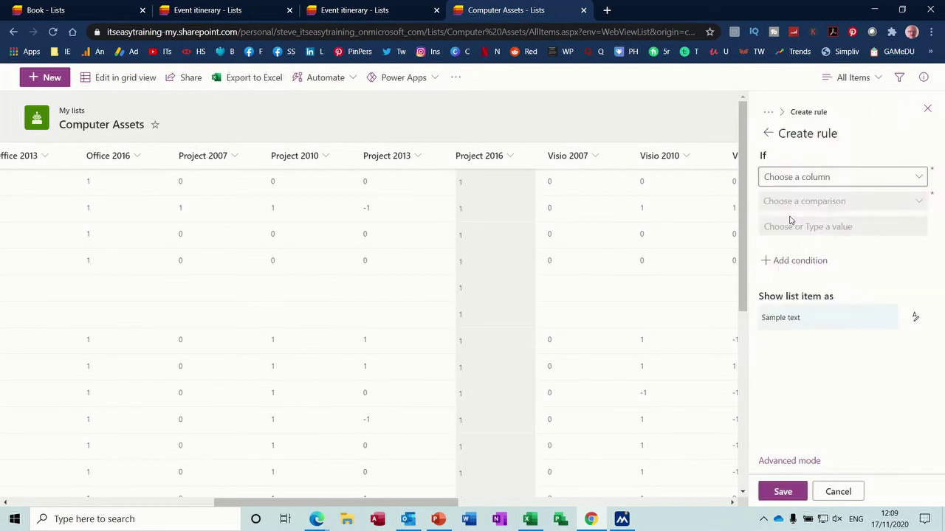
{"action": "left_click", "coordinate": [918, 181]}
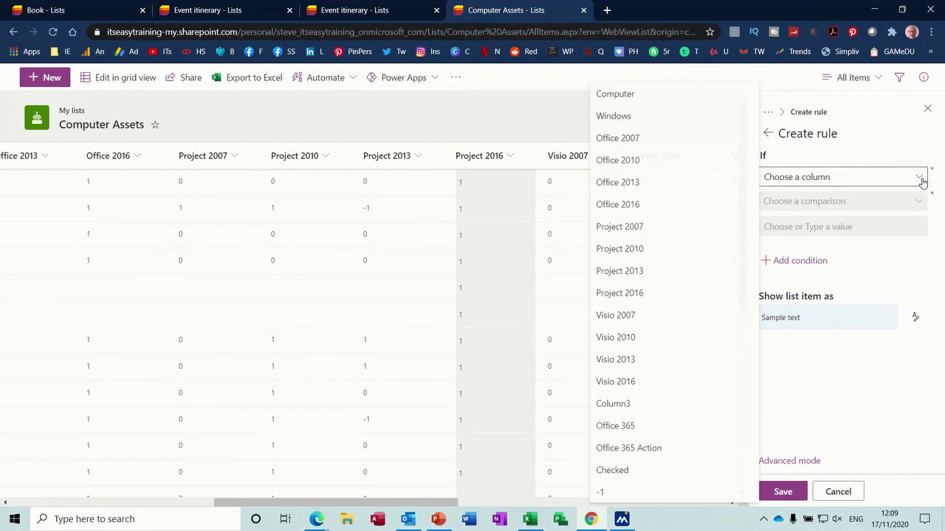
{"action": "left_click", "coordinate": [640, 293]}
{"action": "left_click", "coordinate": [915, 202]}
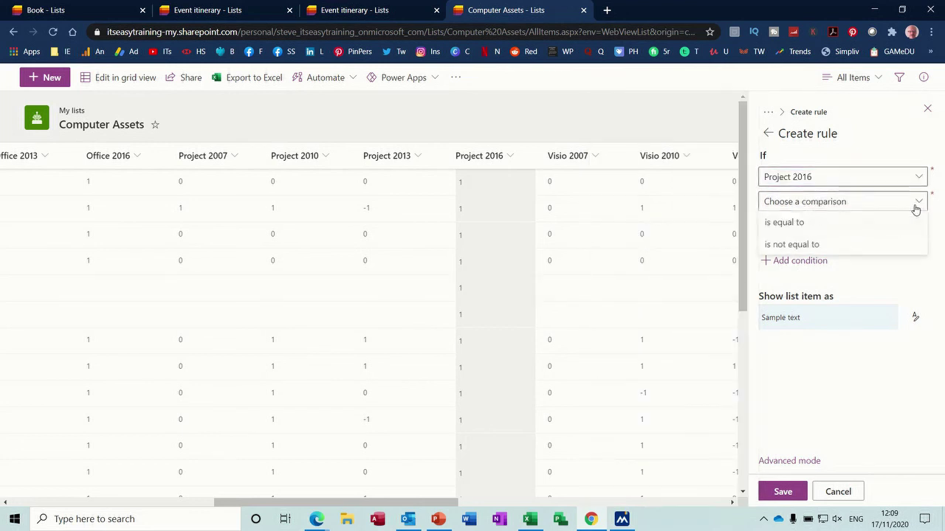
{"action": "left_click", "coordinate": [840, 228]}
{"action": "left_click", "coordinate": [826, 228]}
{"action": "type", "text": "1"}
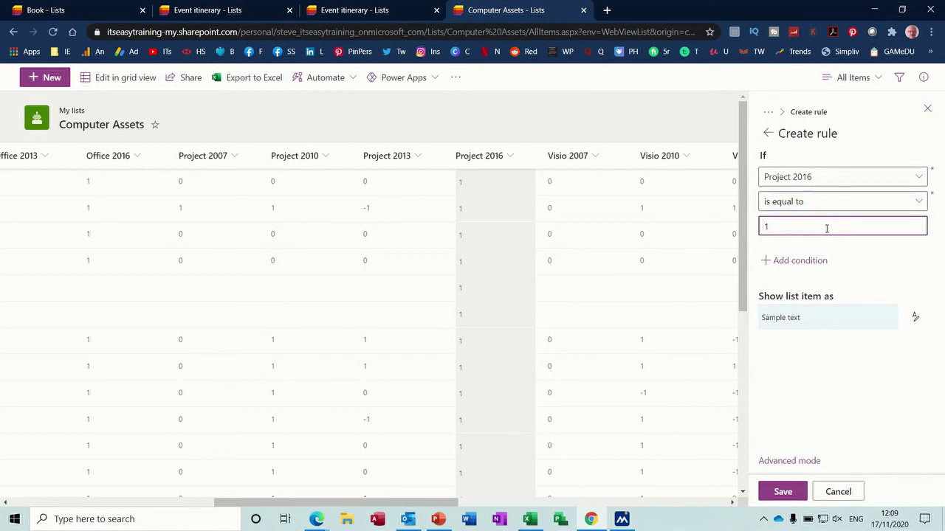
- Give the Project 2016 equal to 1 rule the darkest green fill colour and save it
{"action": "left_click", "coordinate": [915, 318]}
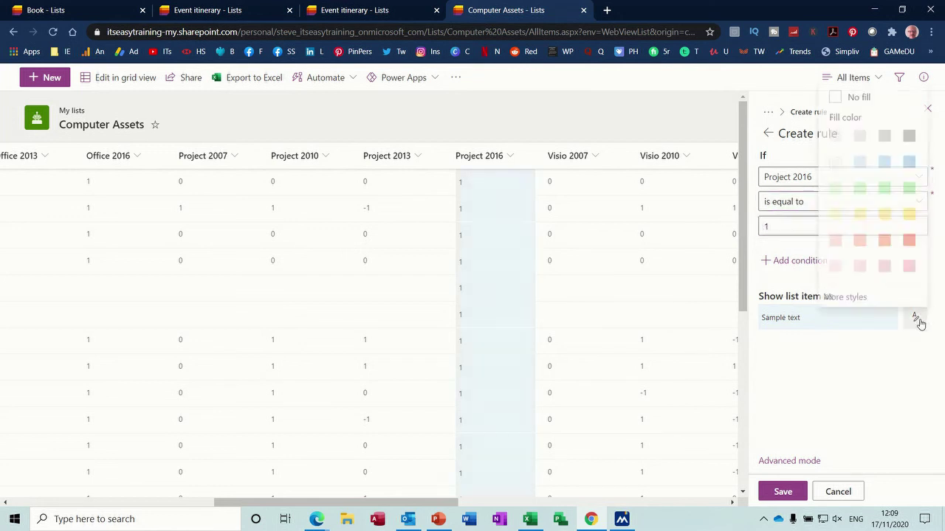
{"action": "left_click", "coordinate": [908, 186]}
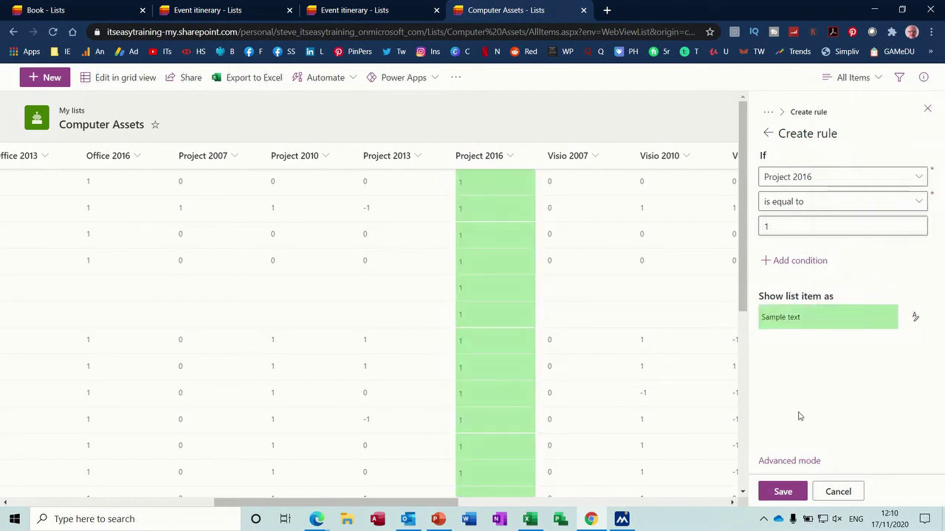
{"action": "left_click", "coordinate": [781, 493]}
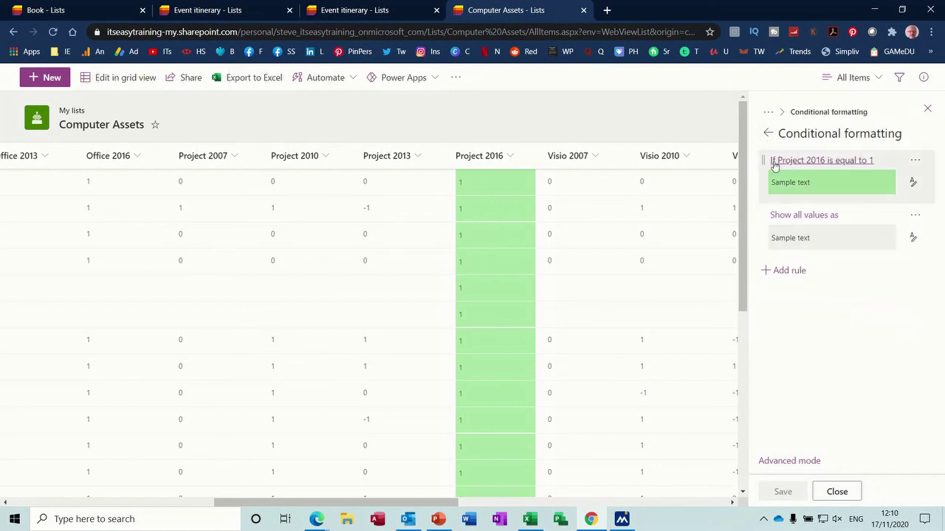
- Add a second conditional formatting rule with the condition Project 2016 is equal to 0
{"action": "left_click", "coordinate": [789, 271]}
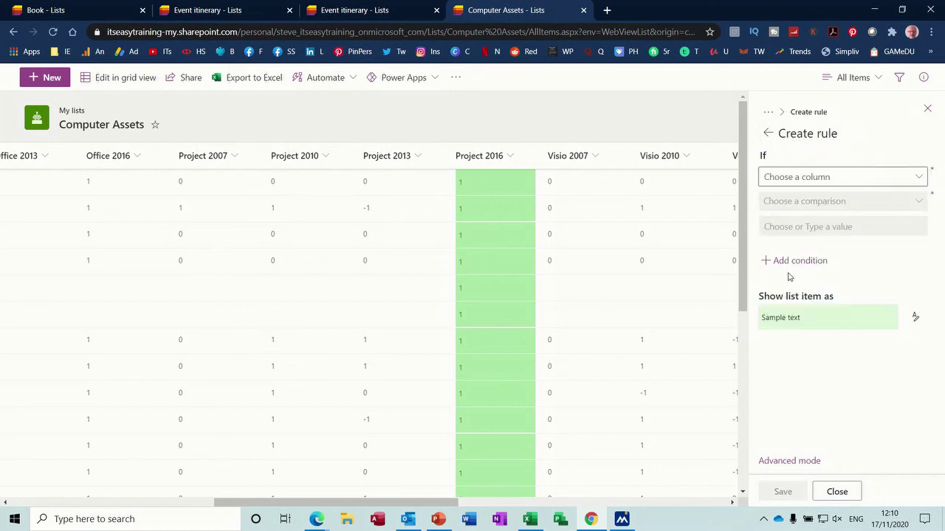
{"action": "left_click", "coordinate": [912, 181]}
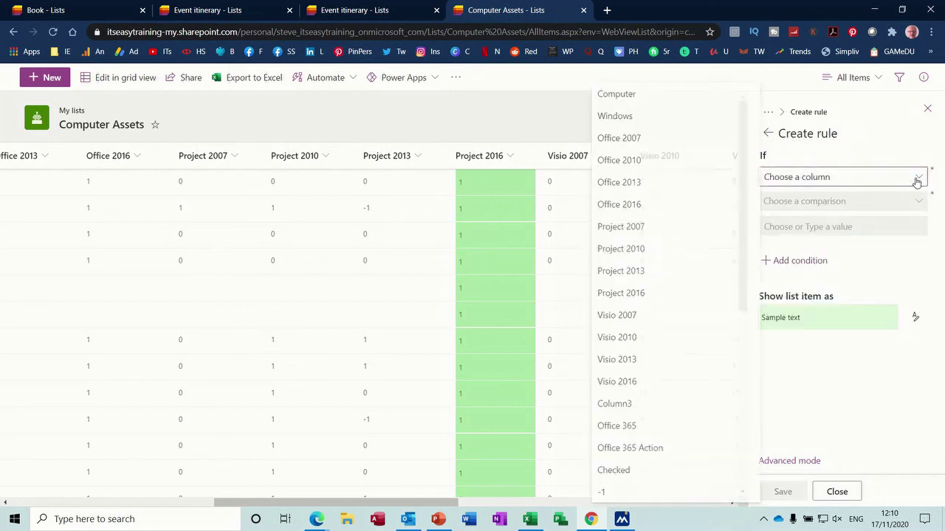
{"action": "left_click", "coordinate": [643, 294]}
{"action": "left_click", "coordinate": [913, 203]}
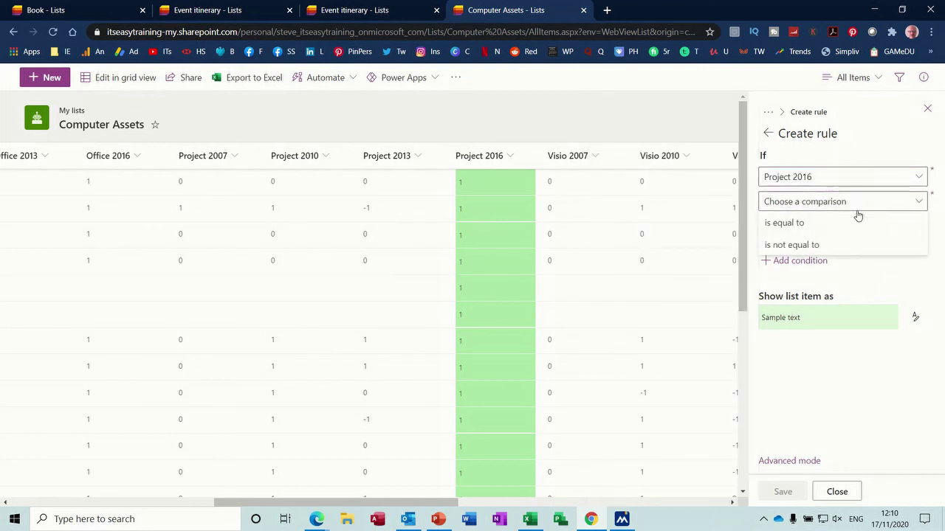
{"action": "left_click", "coordinate": [807, 223]}
{"action": "left_click", "coordinate": [850, 229]}
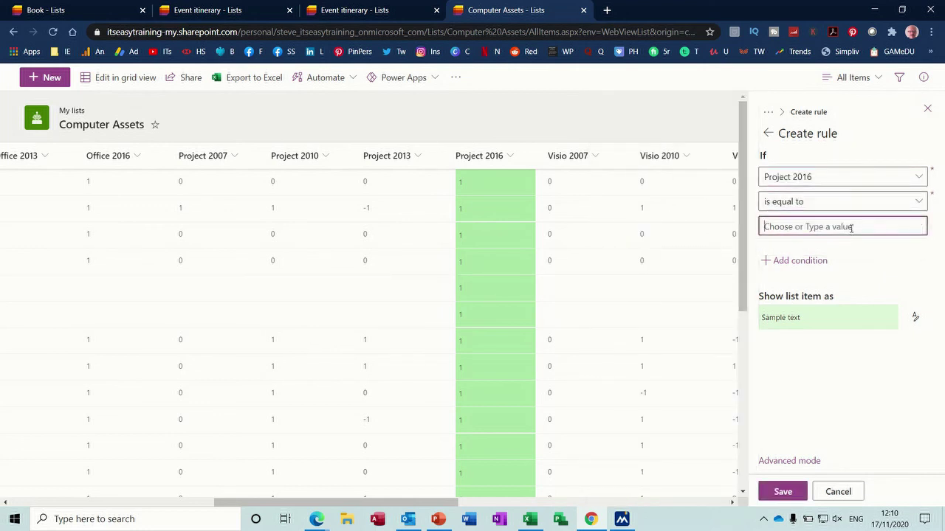
{"action": "type", "text": "0"}
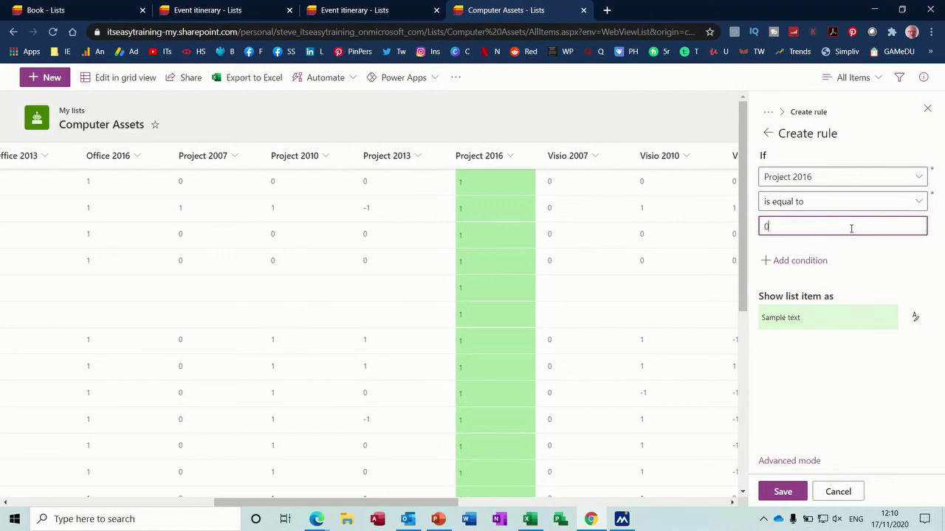
- Give the equal to 0 rule the darkest orange-red fill, save it, check the coloured column and close the formatting settings
{"action": "left_click", "coordinate": [915, 317]}
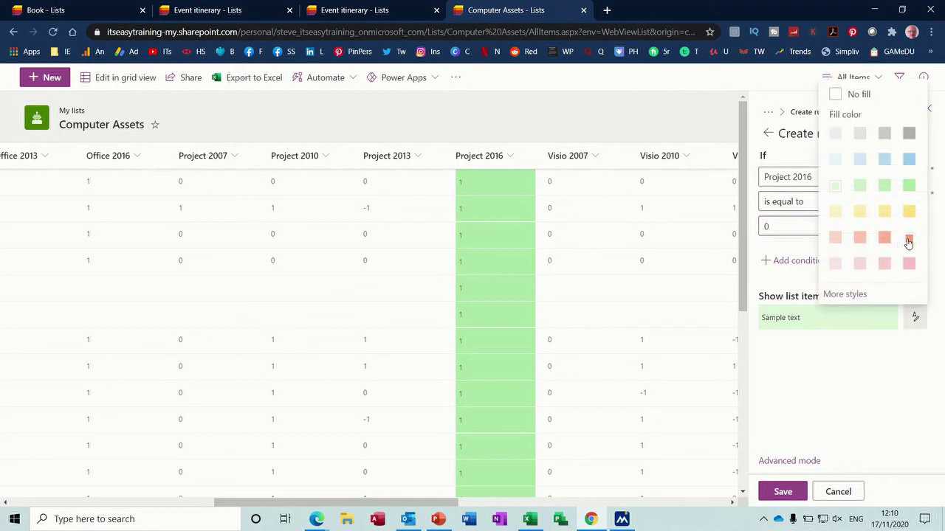
{"action": "left_click", "coordinate": [908, 242]}
{"action": "left_click", "coordinate": [781, 493]}
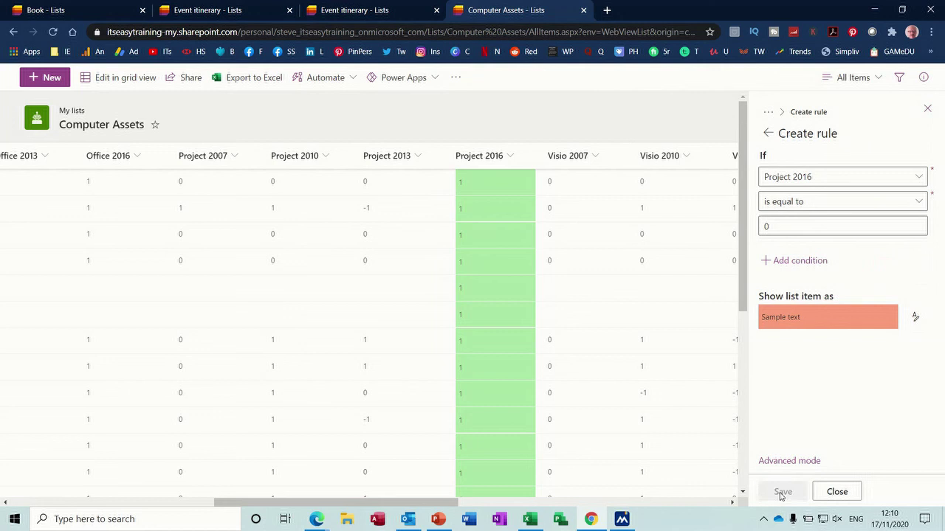
{"action": "left_click_drag", "start_coordinate": [744, 279], "coordinate": [715, 483]}
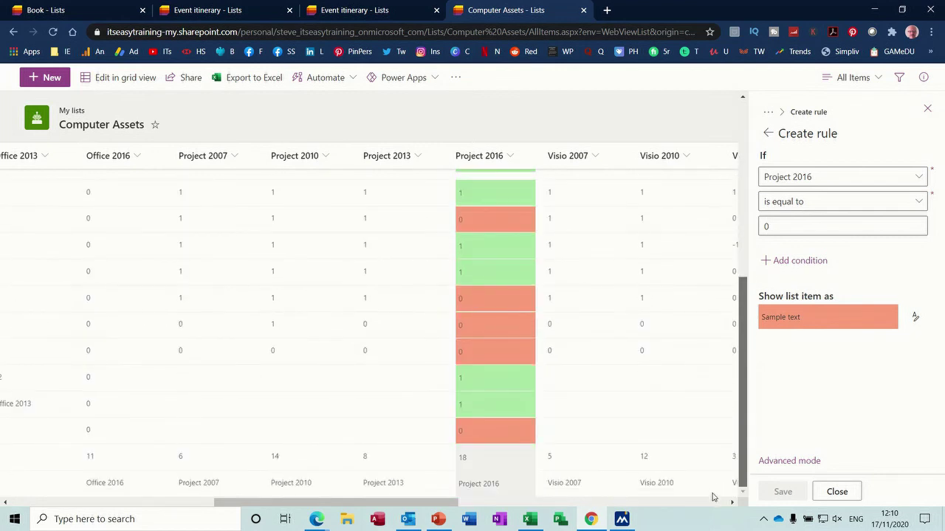
{"action": "left_click_drag", "start_coordinate": [715, 478], "coordinate": [725, 268]}
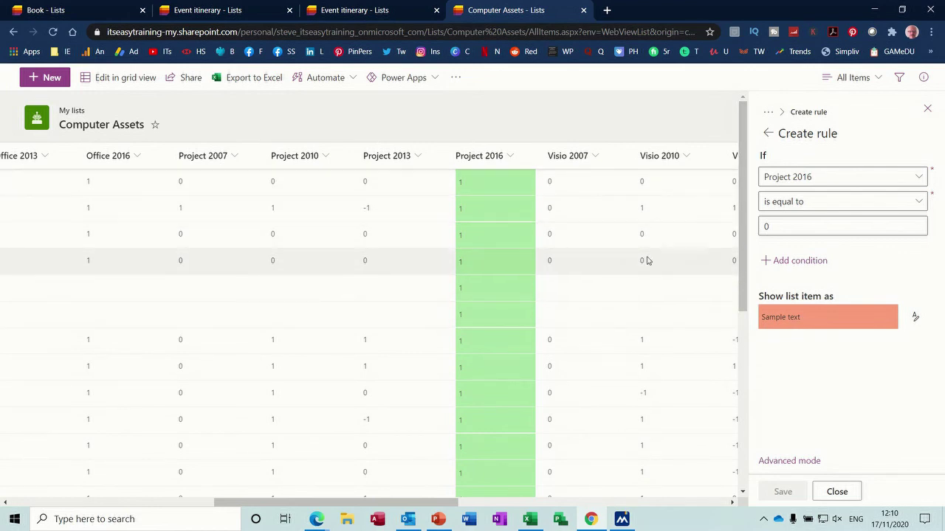
{"action": "left_click", "coordinate": [928, 109]}
- Switch the Computer Assets list to Gallery view and delete the two blank items at its end
{"action": "left_click", "coordinate": [875, 85]}
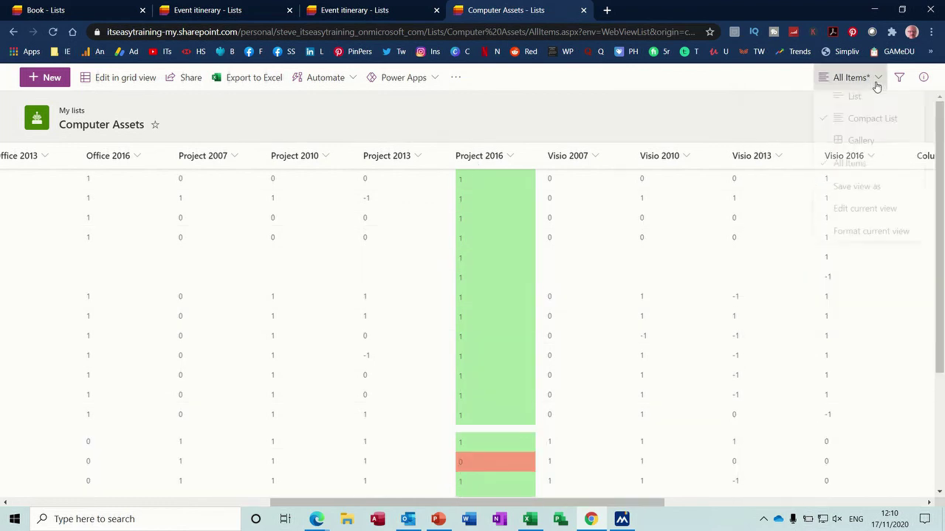
{"action": "left_click", "coordinate": [854, 147]}
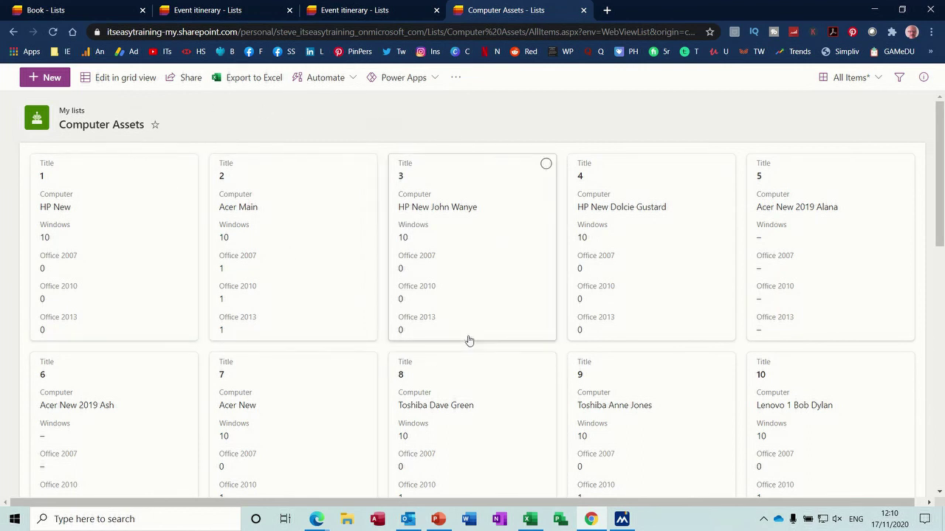
{"action": "left_click_drag", "start_coordinate": [942, 128], "coordinate": [942, 374]}
{"action": "left_click", "coordinate": [725, 285]}
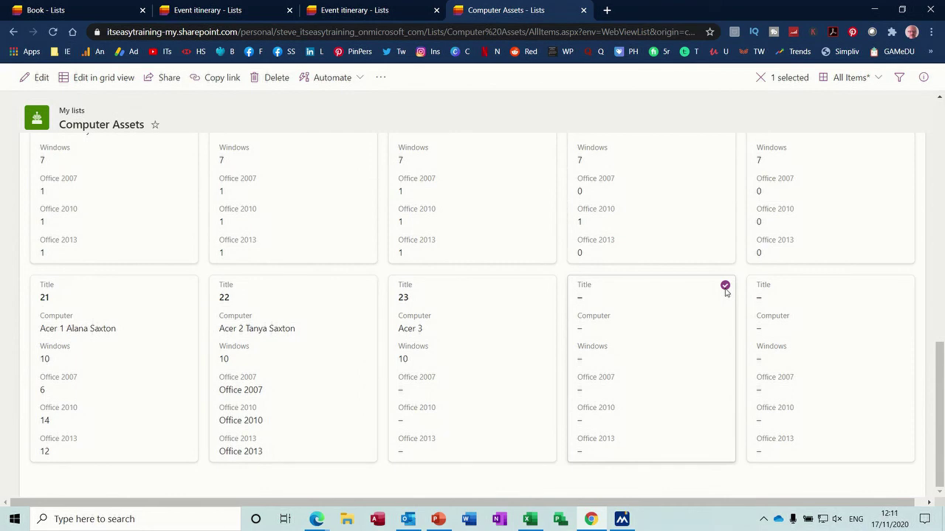
{"action": "left_click", "coordinate": [270, 78]}
{"action": "left_click", "coordinate": [481, 315]}
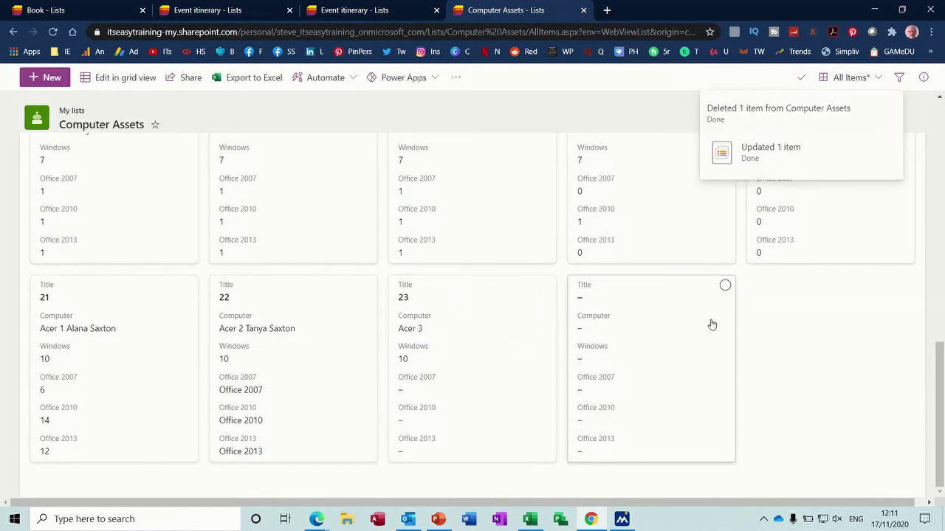
{"action": "left_click", "coordinate": [725, 285]}
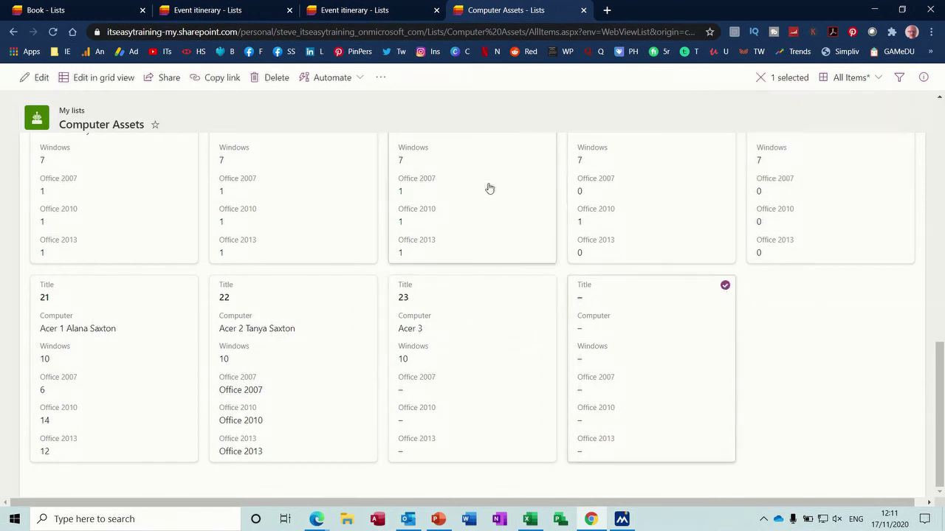
{"action": "left_click", "coordinate": [275, 86]}
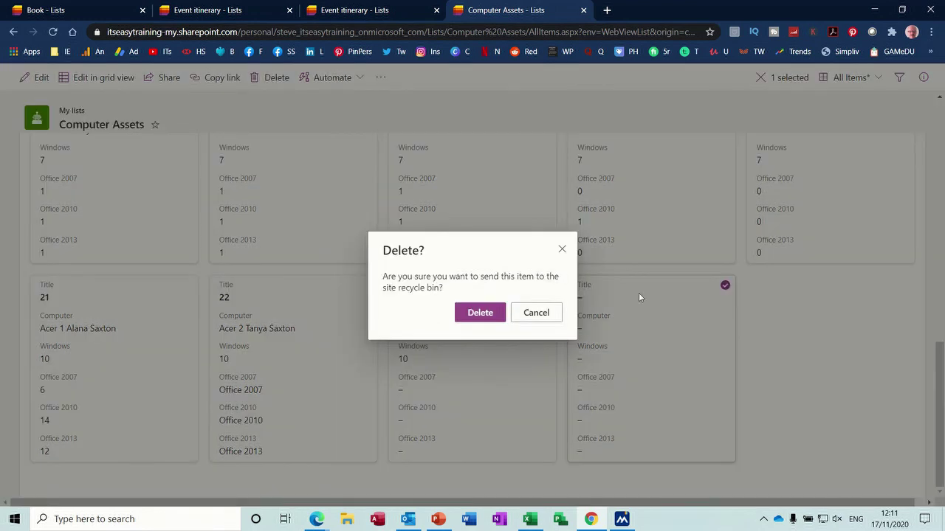
{"action": "left_click", "coordinate": [487, 314]}
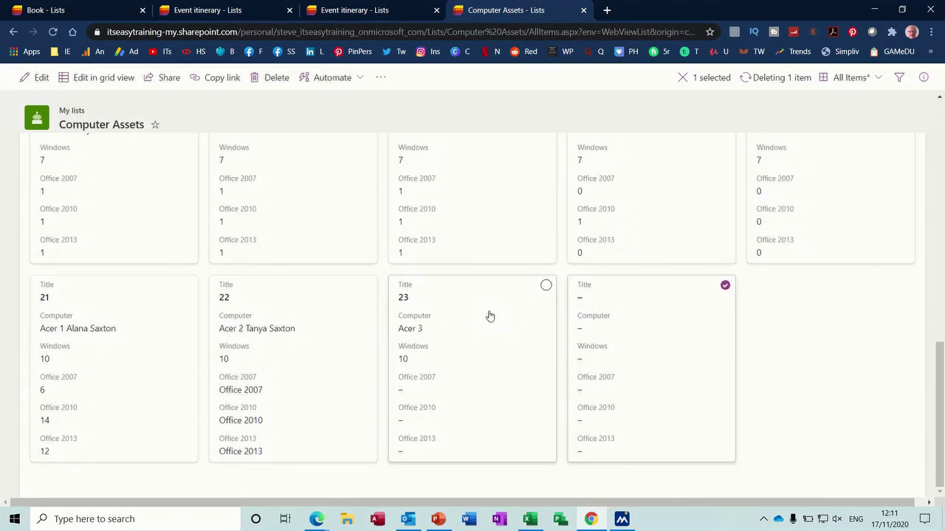
{"action": "left_click", "coordinate": [354, 80]}
{"action": "mouse_move", "coordinate": [379, 101]}
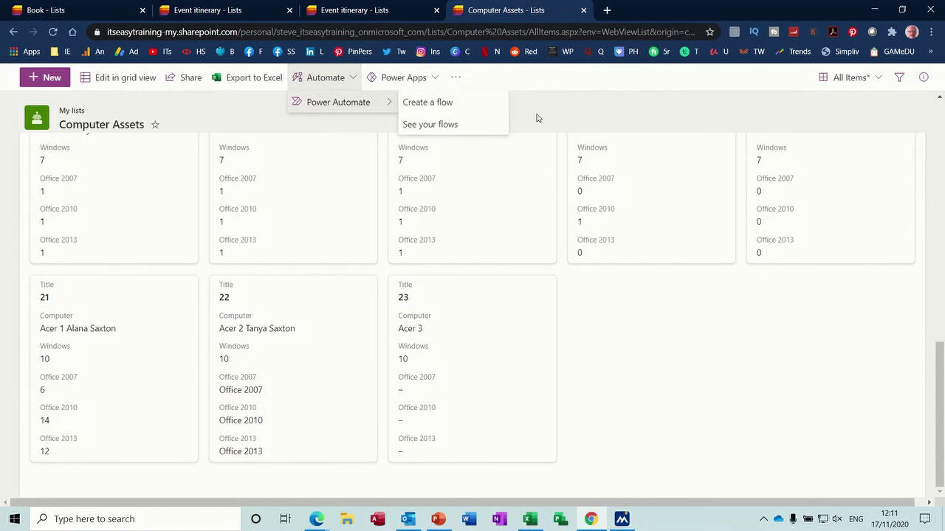
{"action": "left_click", "coordinate": [600, 123]}
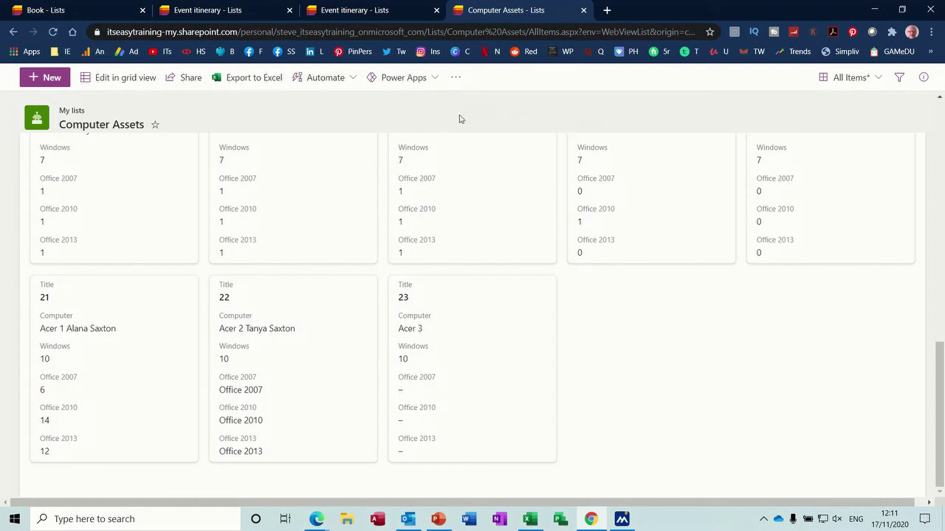
- Share the Computer Assets list with a suggested contact, granting Can edit access with notification, and close the sharing dialog
{"action": "left_click", "coordinate": [190, 83]}
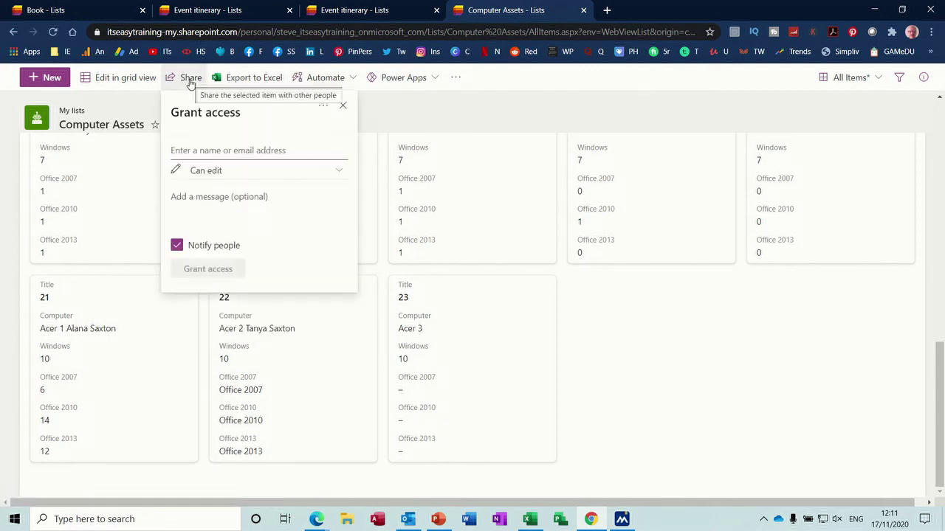
{"action": "type", "text": "s"}
{"action": "key", "text": "BackSpace"}
{"action": "type", "text": "alan"}
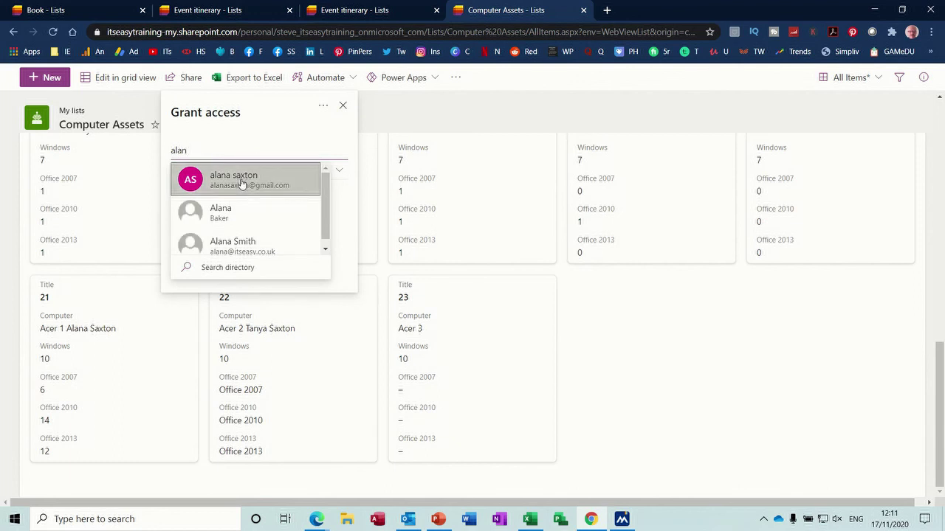
{"action": "left_click", "coordinate": [241, 184]}
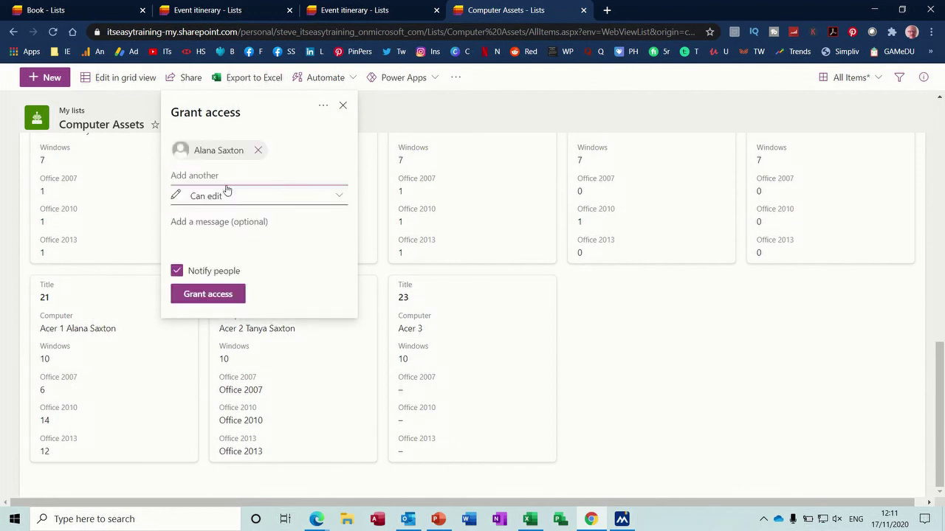
{"action": "left_click", "coordinate": [225, 294]}
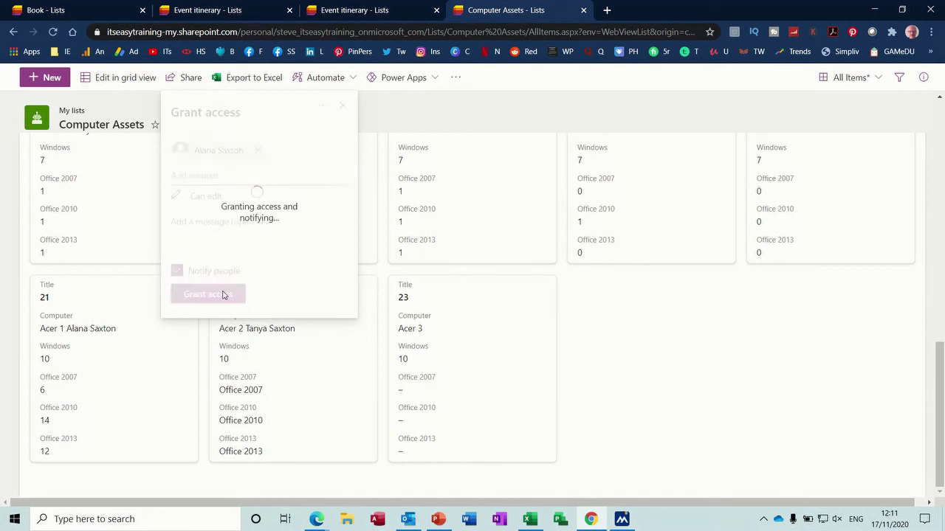
{"action": "left_click", "coordinate": [343, 105]}
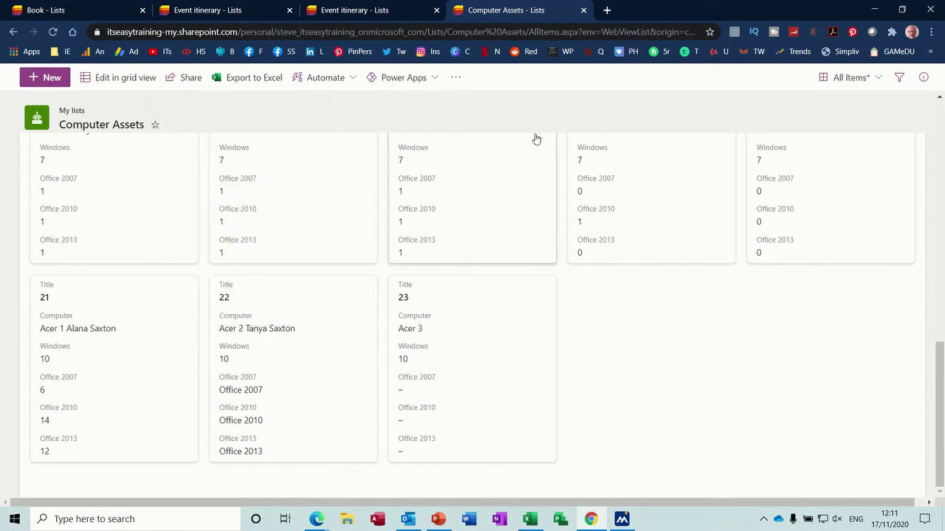